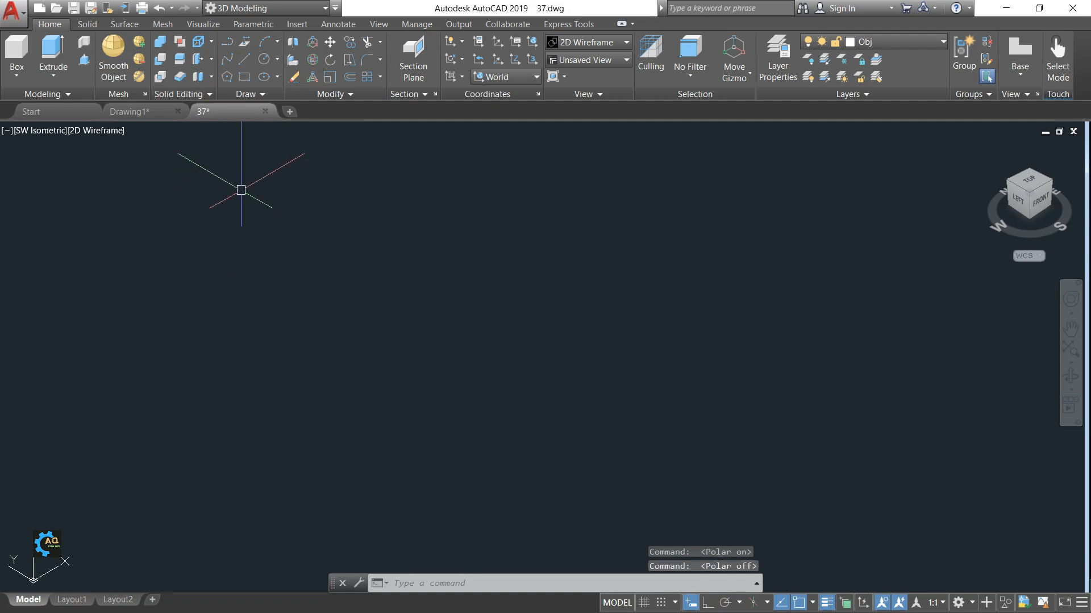
Consult the bracket reference drawing, and in 37.dwg draw a vertical line 9 units long with Ortho on
click(147, 111)
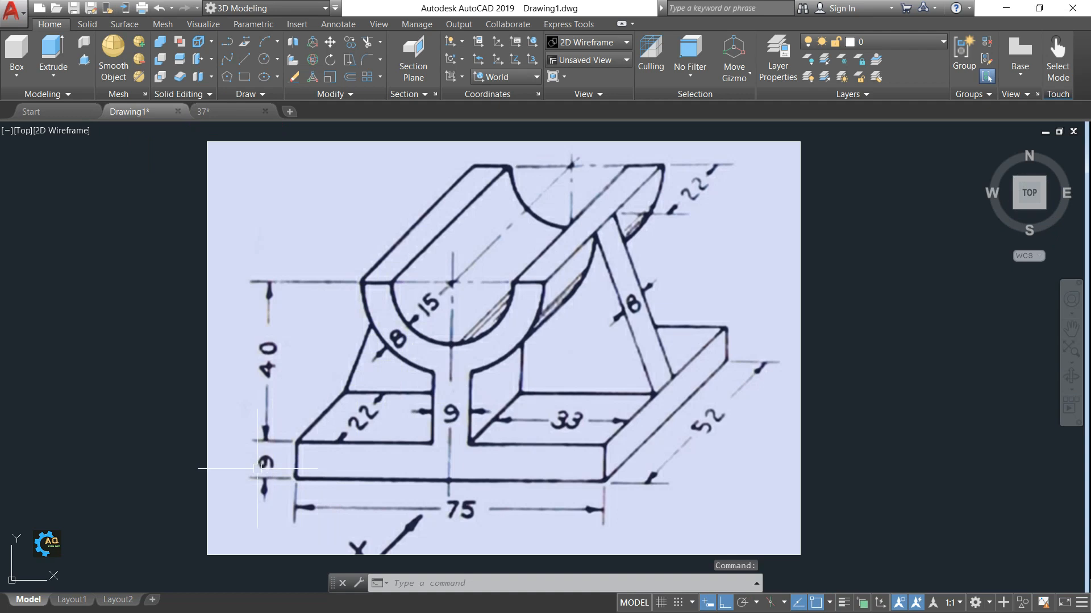
click(233, 111)
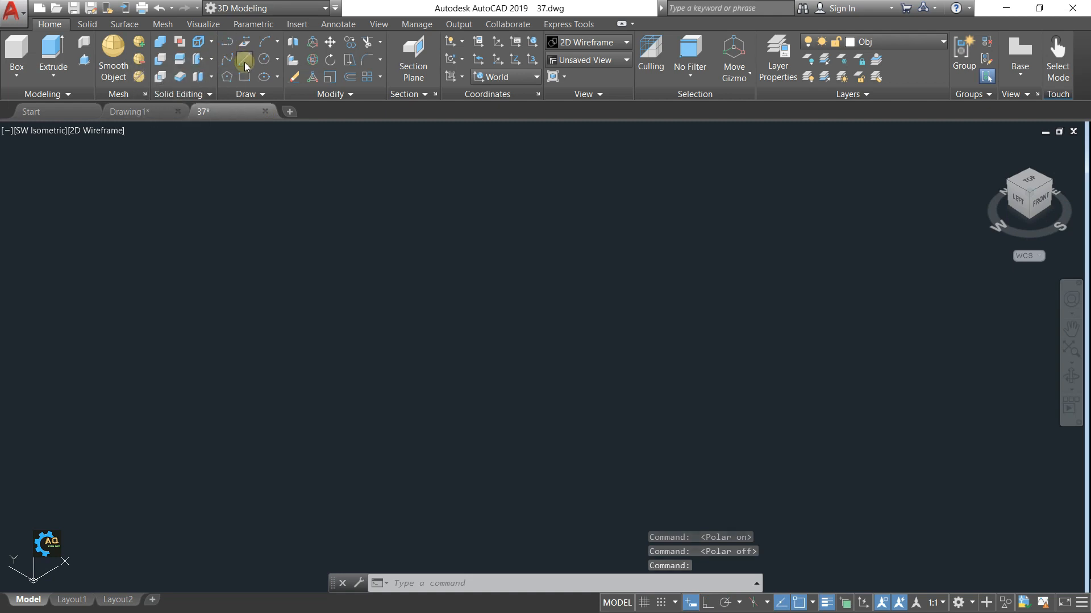
click(244, 59)
click(326, 453)
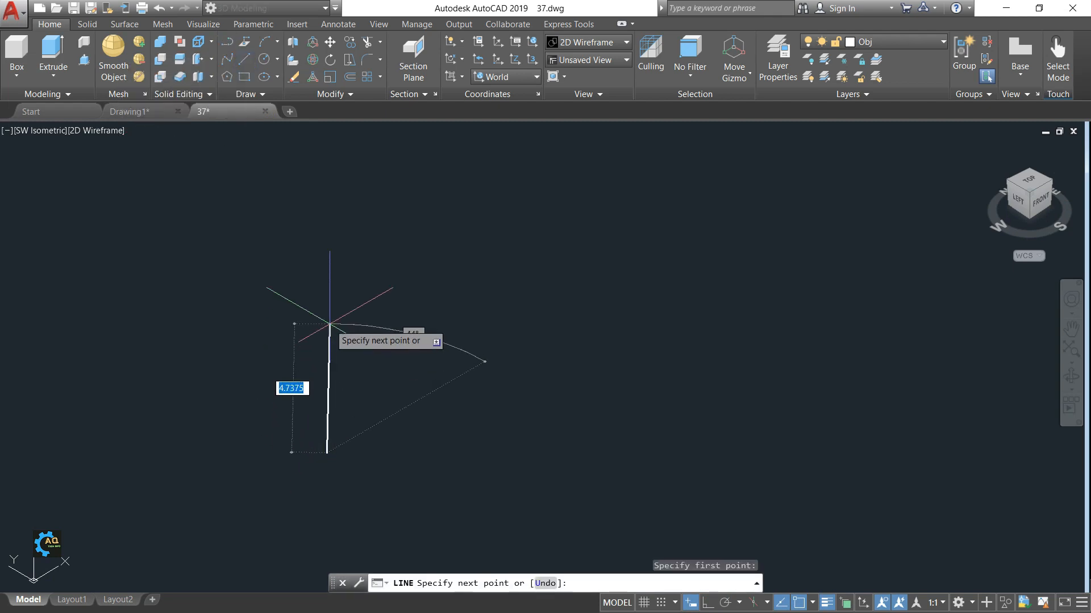
click(707, 602)
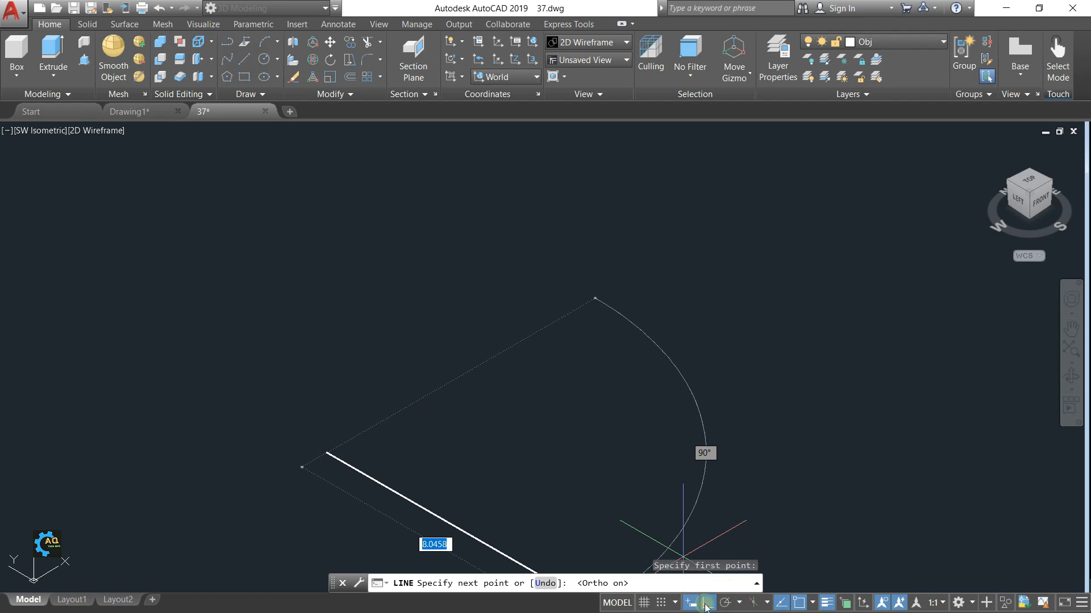
text(9)
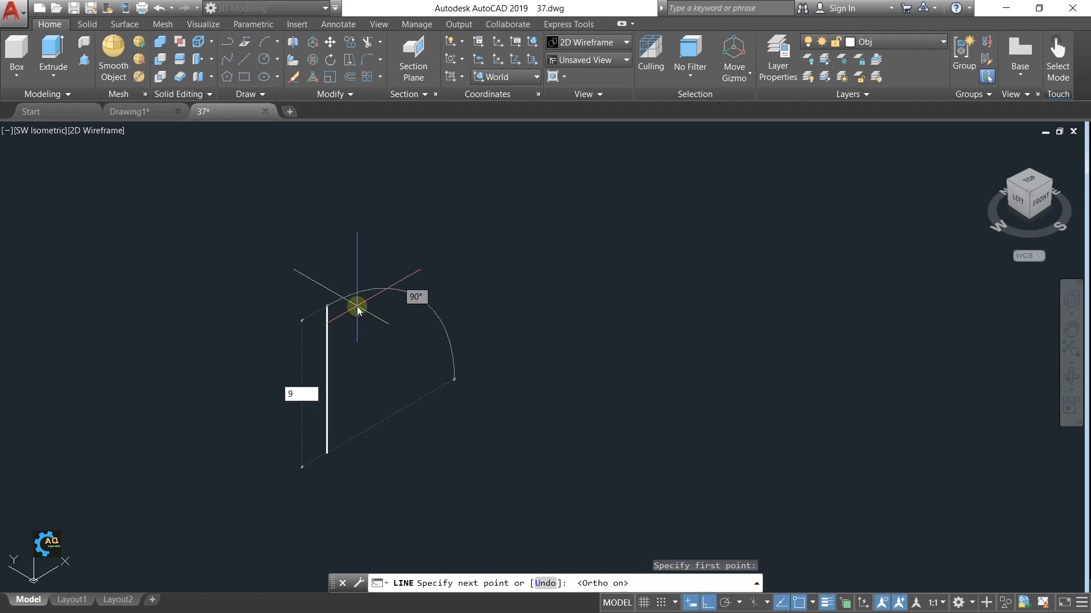
key(Return)
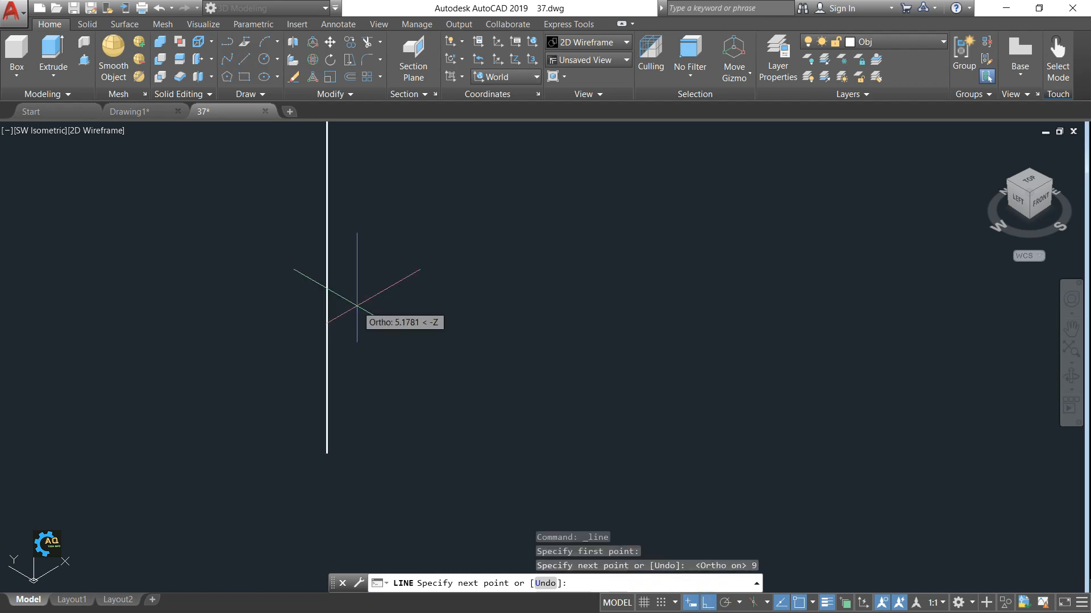
scroll(597, 437, down, 4)
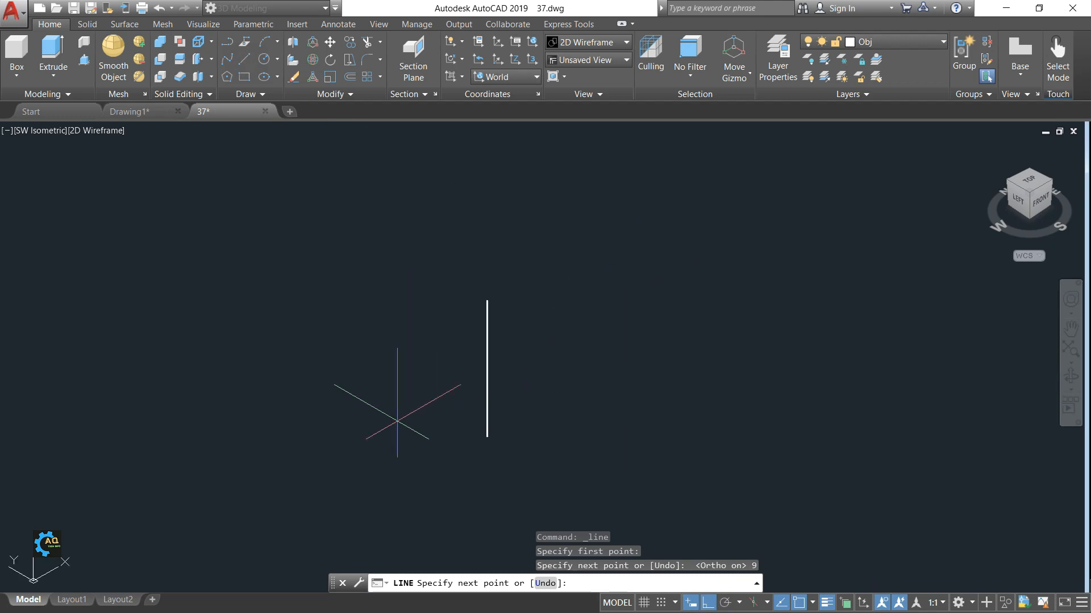
key(Escape)
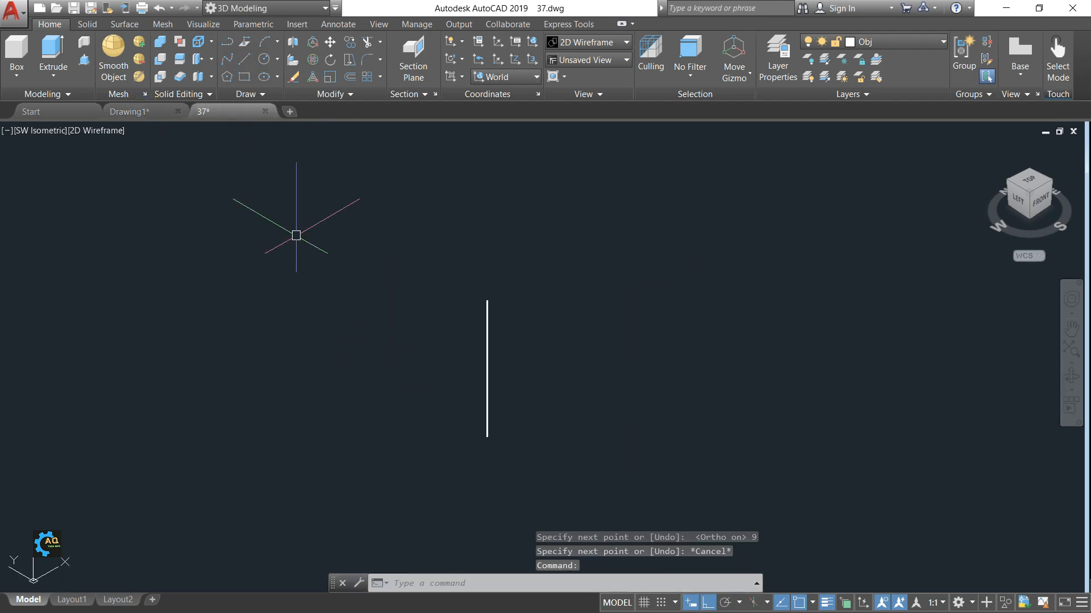
Check the base width in the reference drawing and draw a 75-unit line along X from the vertical line's upper end
click(141, 112)
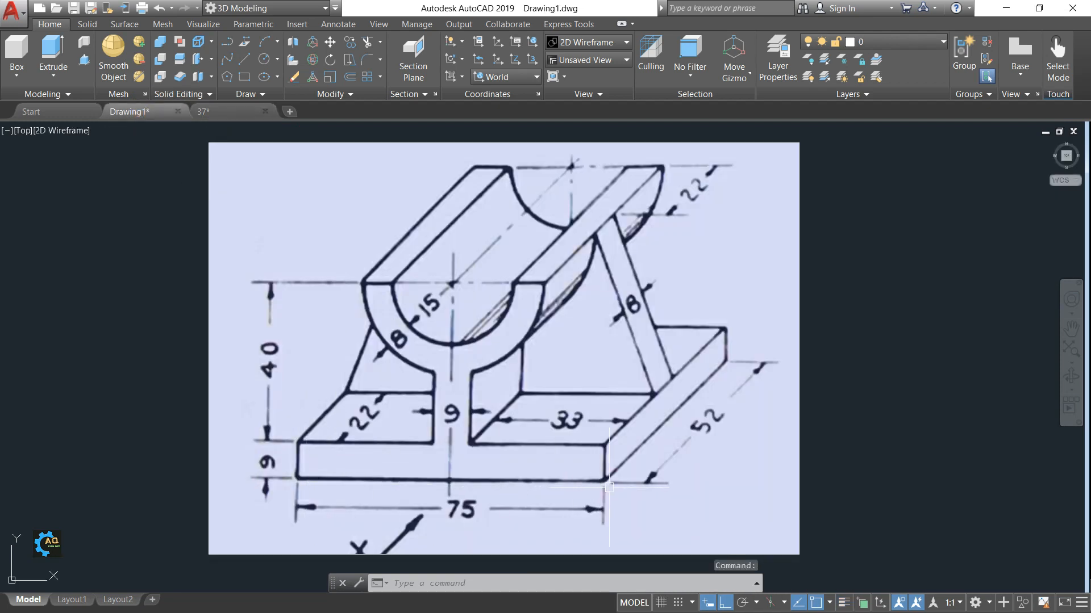
click(227, 113)
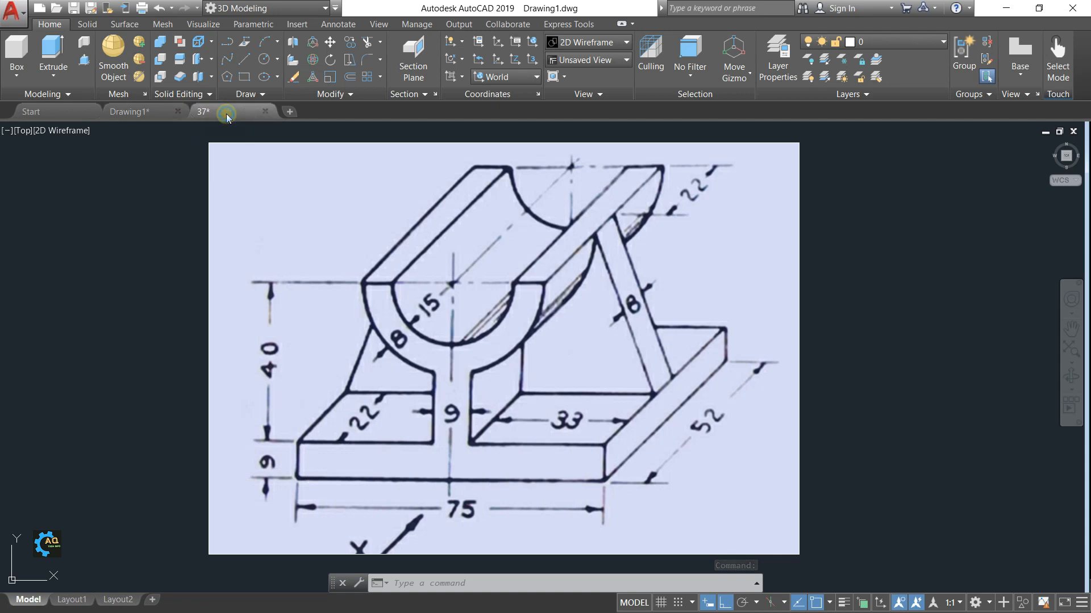
middle_drag(702, 315, 492, 333)
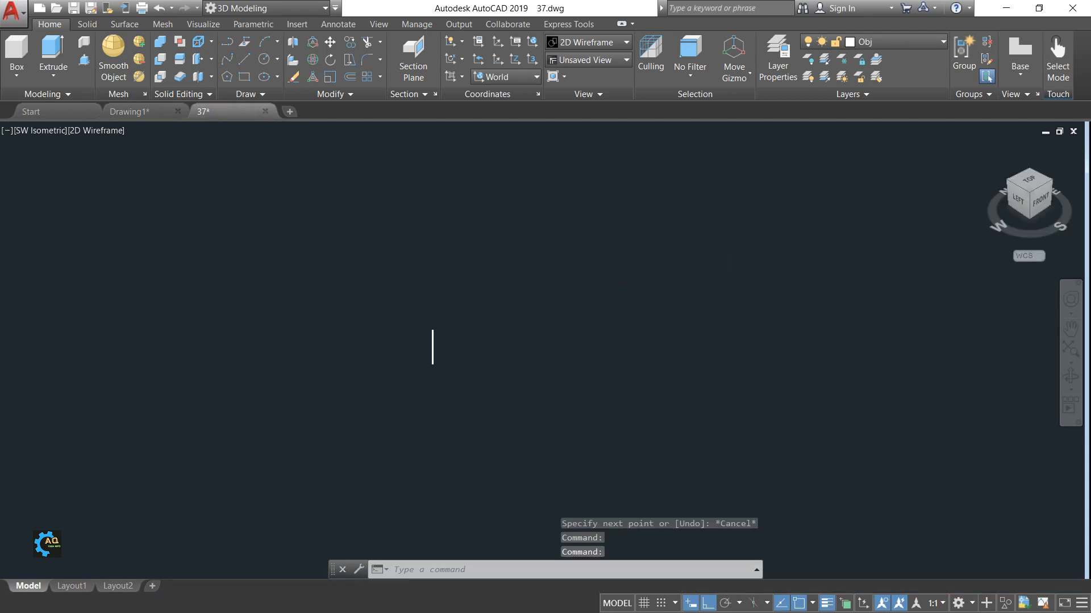
scroll(490, 315, up, 4)
click(245, 61)
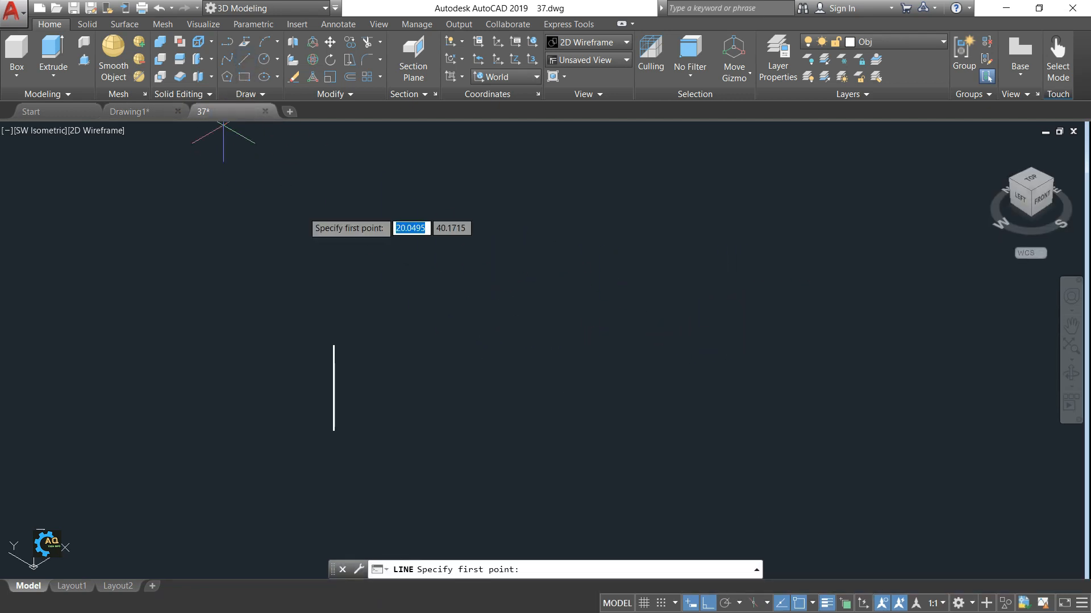
click(333, 346)
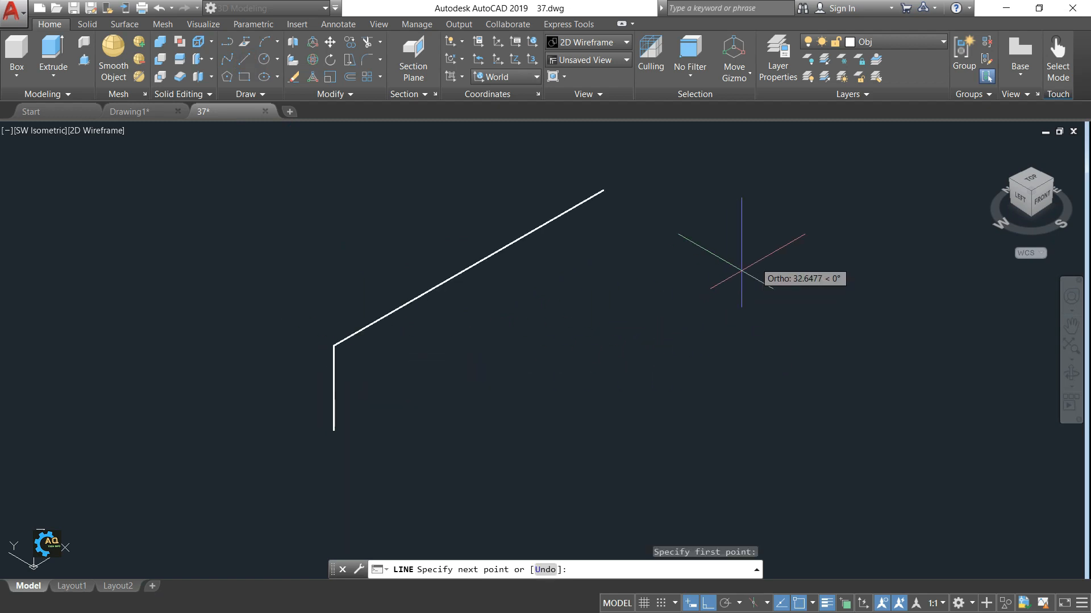
scroll(745, 269, down, 2)
middle_drag(745, 269, 725, 293)
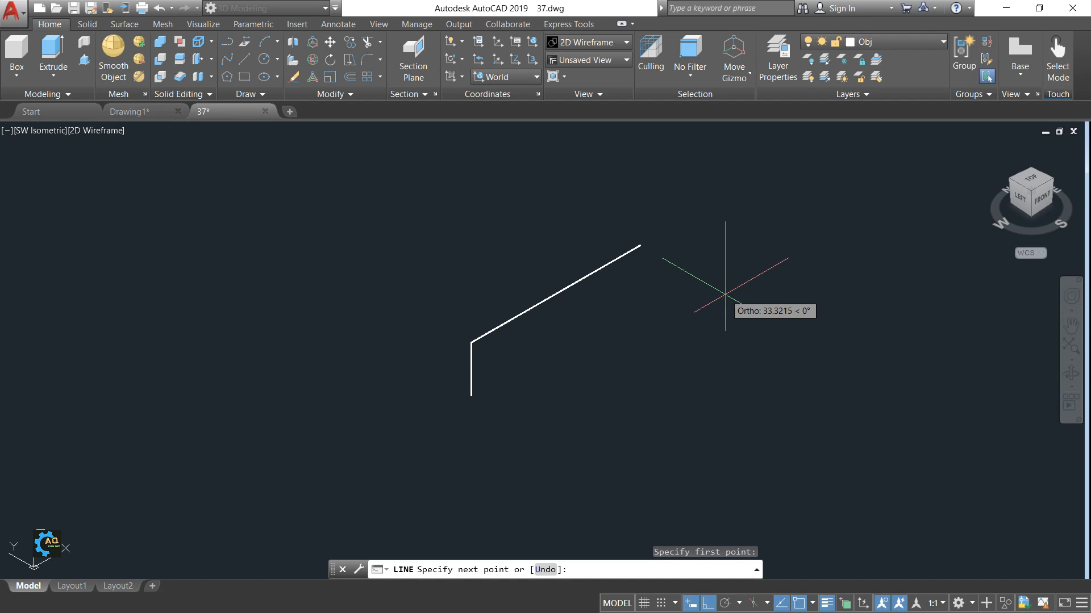
text(7)
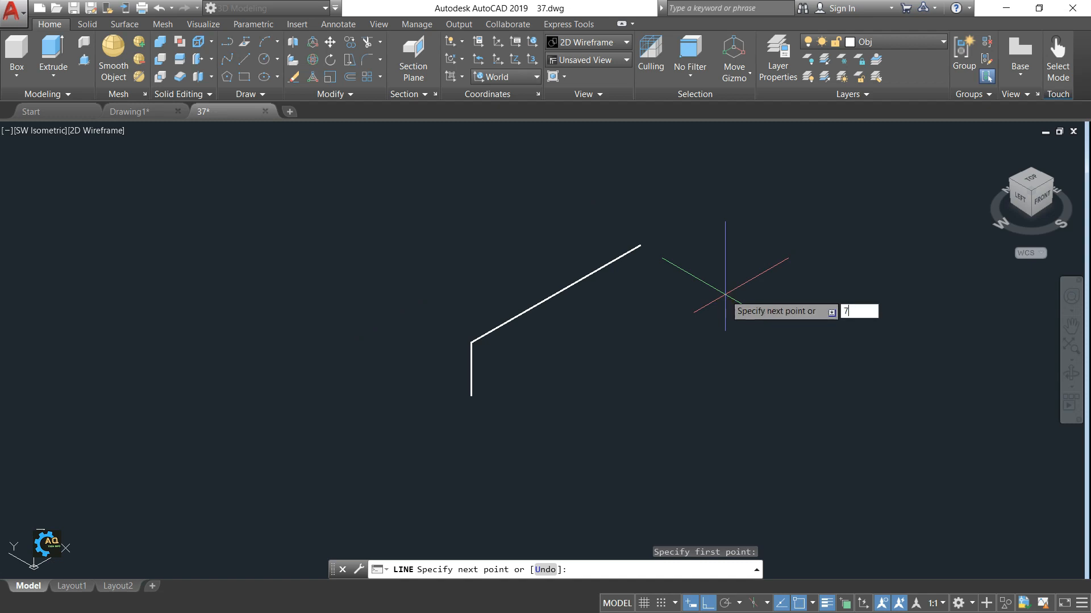
text(5)
key(Return)
Continue with a 9-unit line straight down and close the base profile back to the first line's lower end
scroll(762, 276, down, 3)
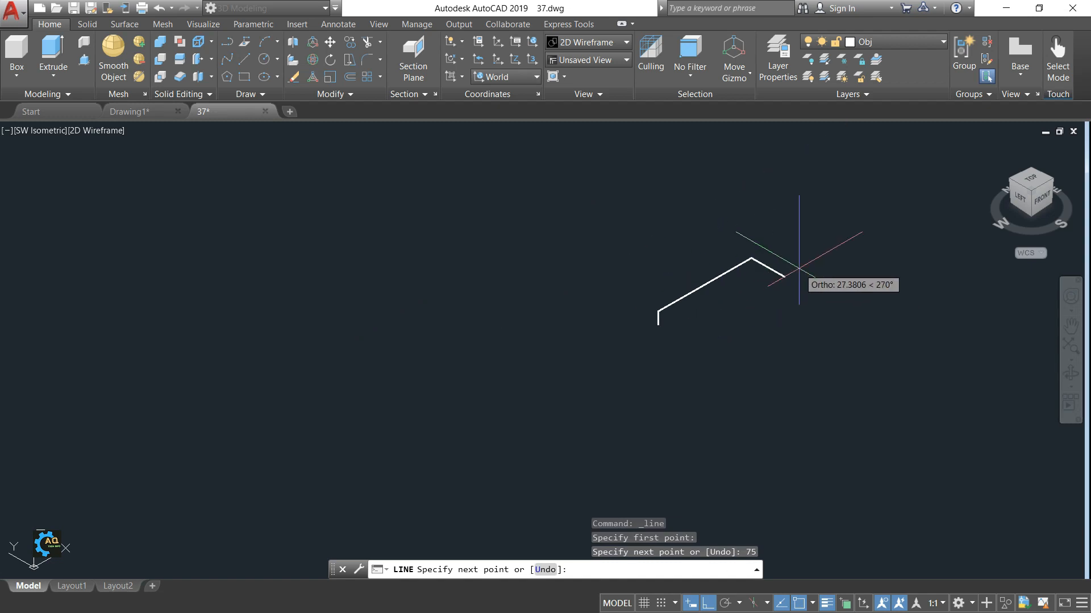
click(730, 303)
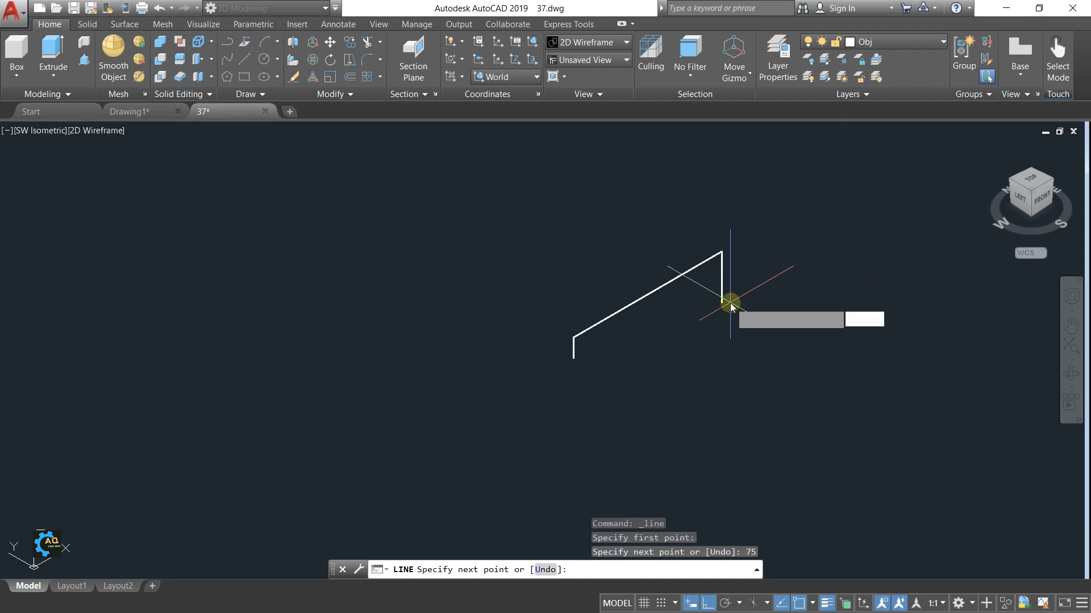
text(9)
key(Return)
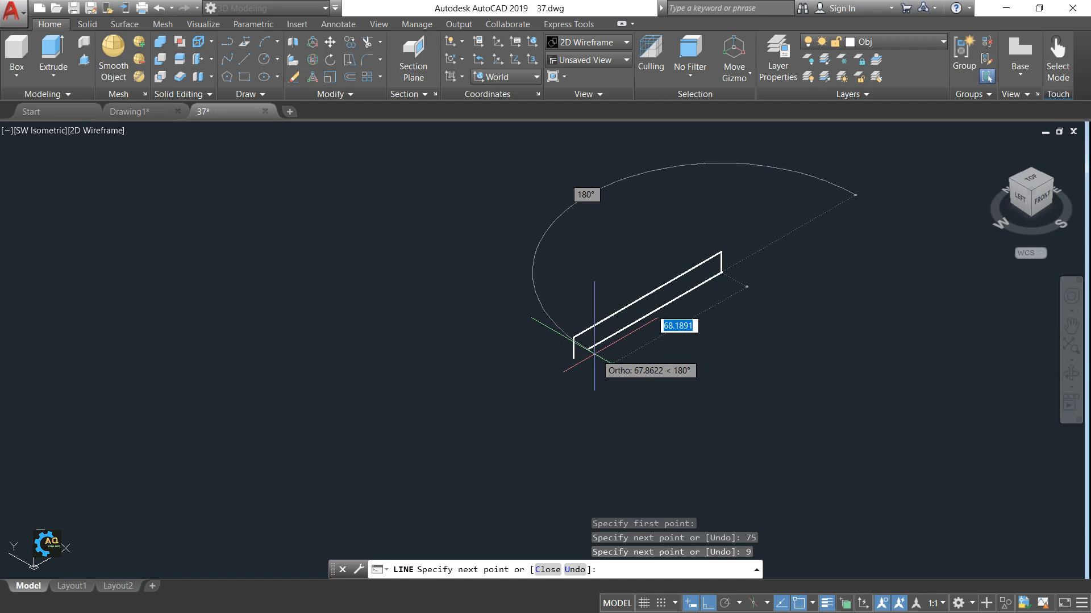
key(Escape)
scroll(670, 318, up, 4)
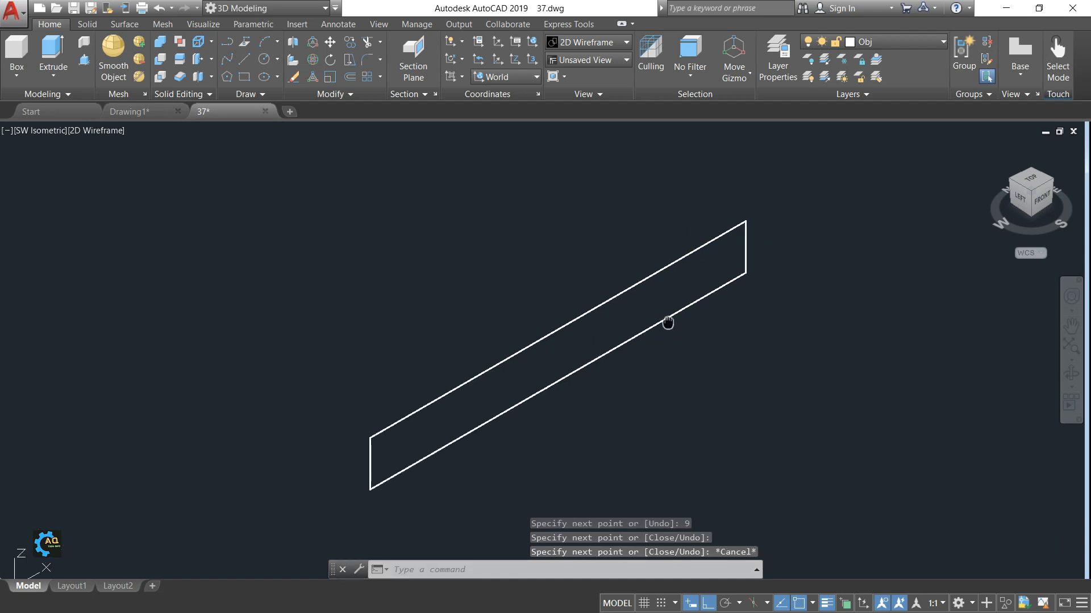
middle_drag(672, 319, 669, 316)
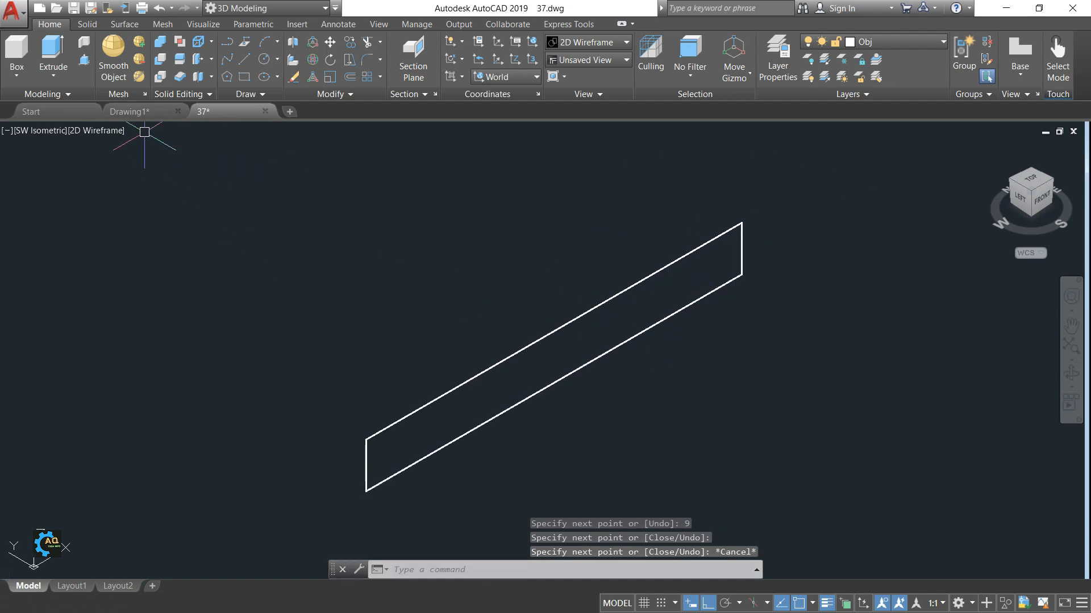
Review the reference drawing's base and join the profile's four lines in 37.dwg into one polyline
click(129, 111)
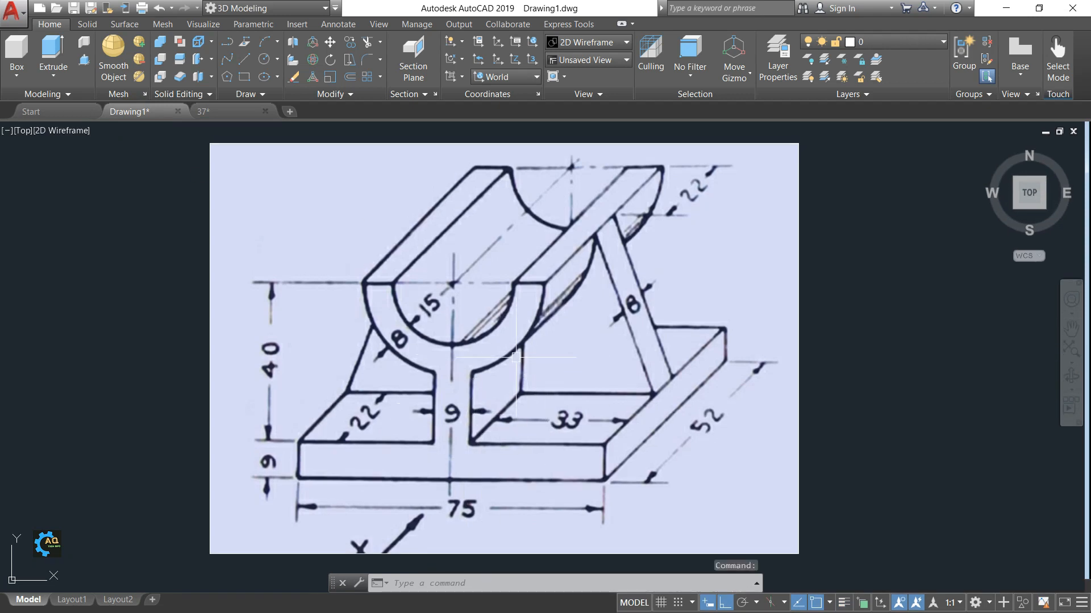
click(218, 112)
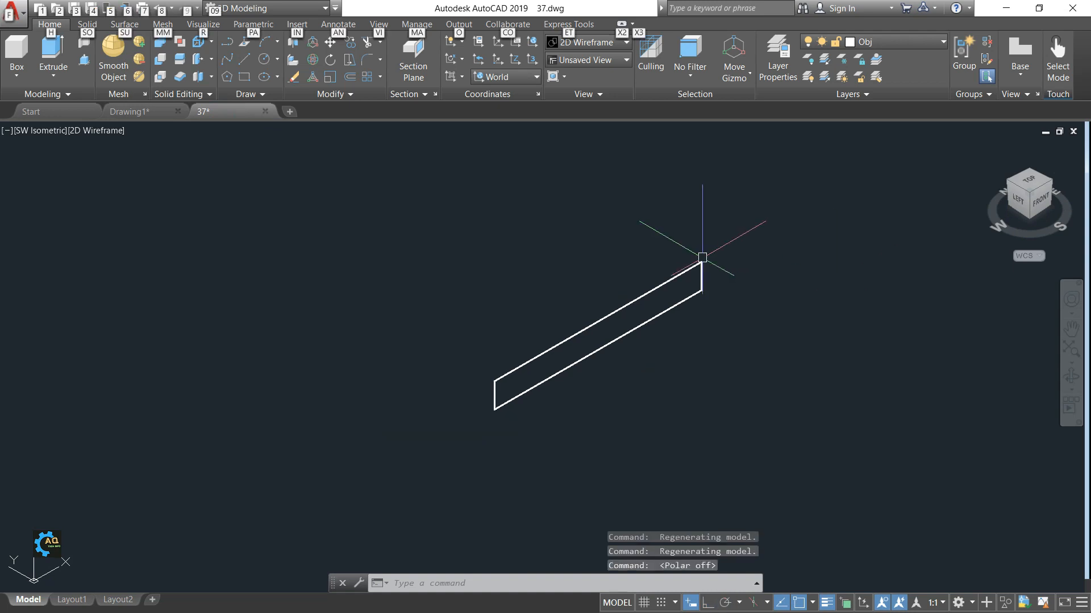
middle_drag(629, 244, 599, 254)
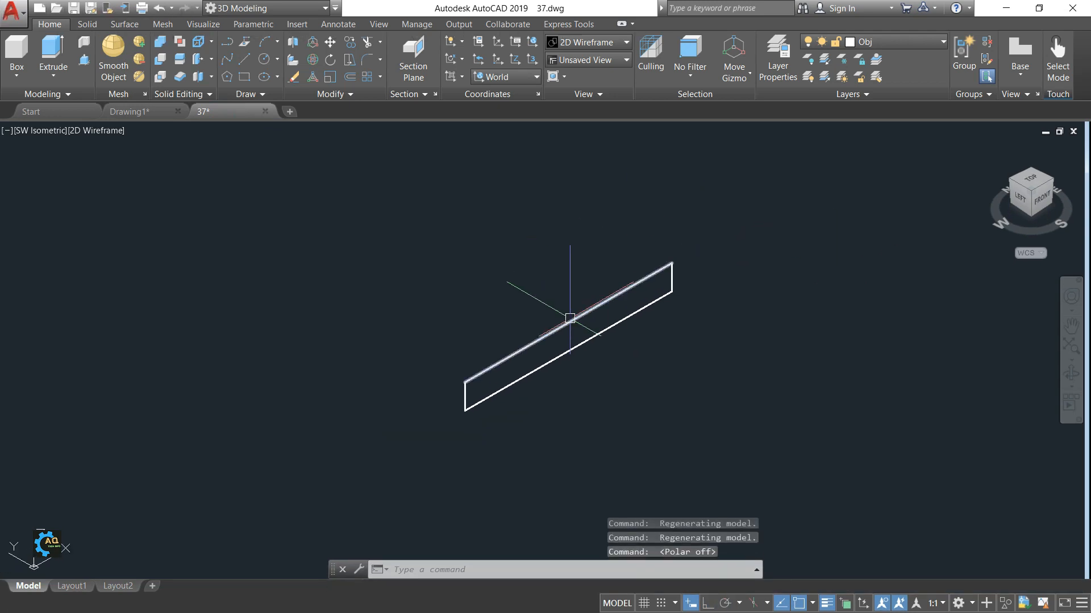
click(136, 112)
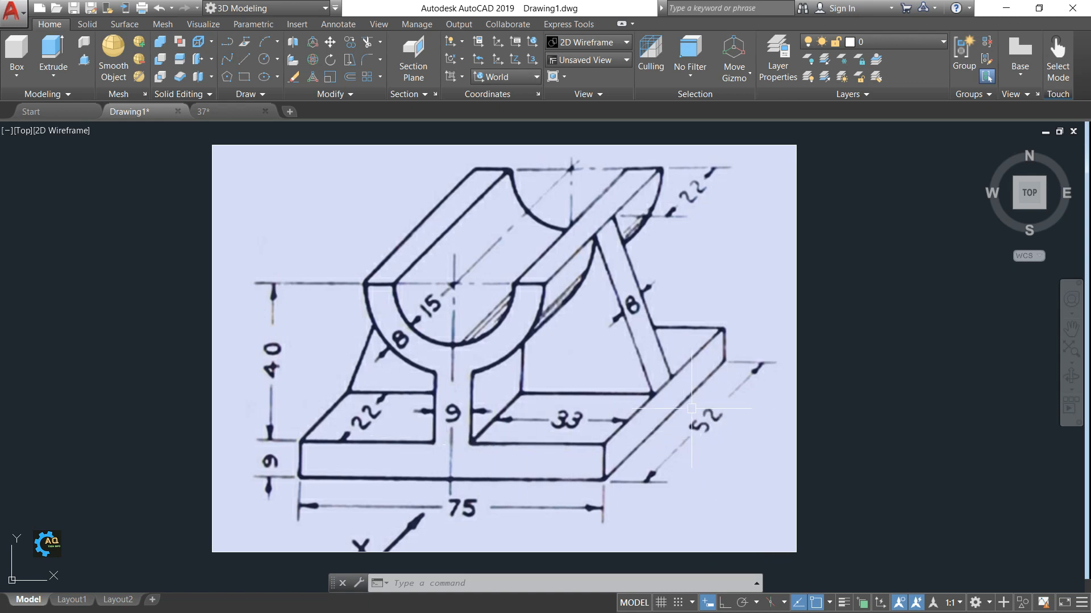
click(227, 112)
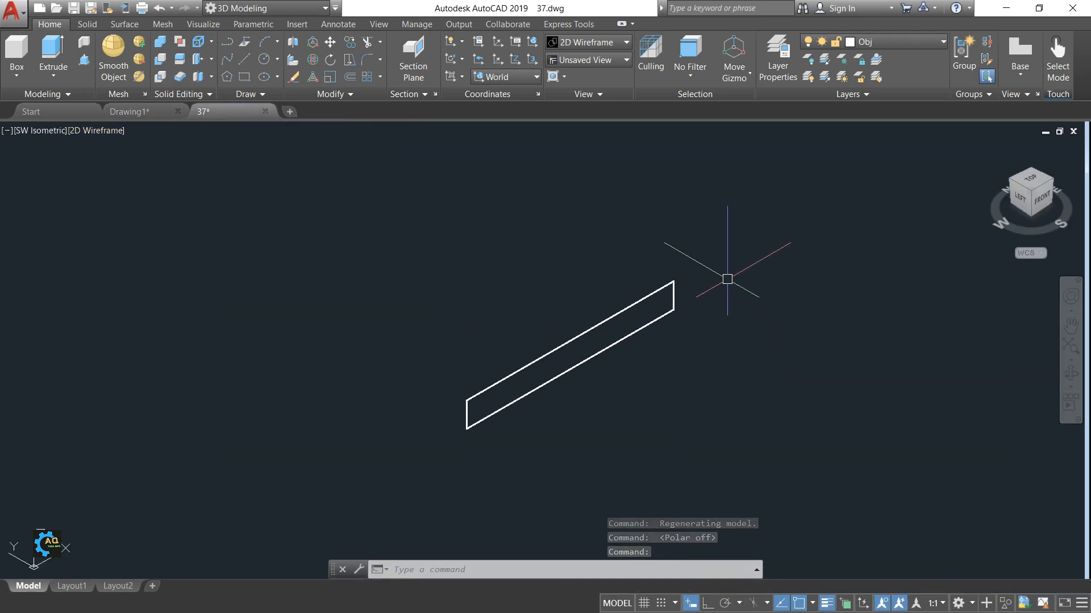
text(j)
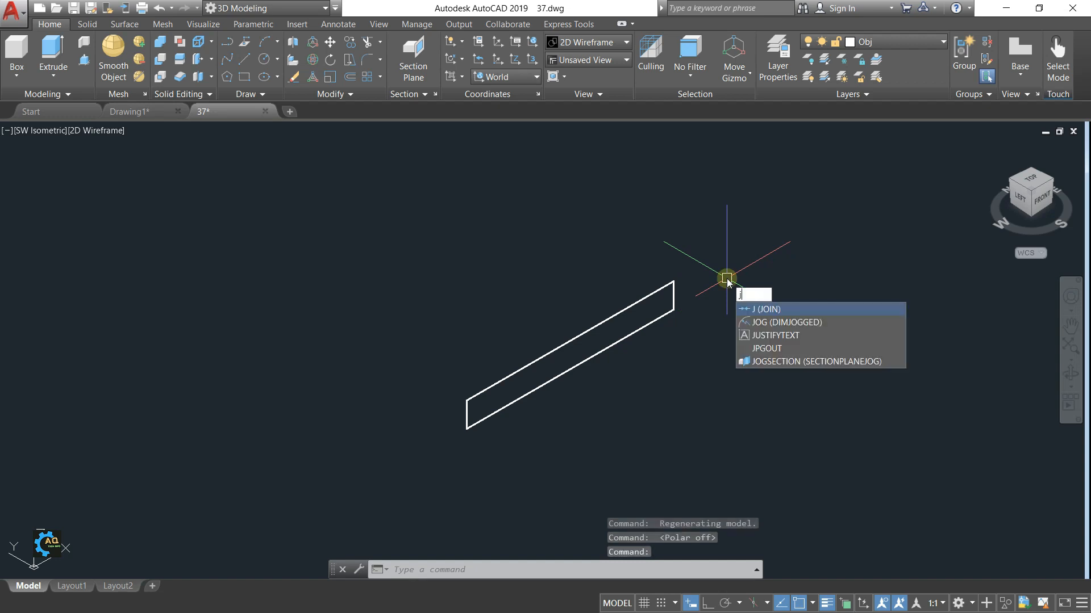
key(Return)
click(730, 264)
click(429, 451)
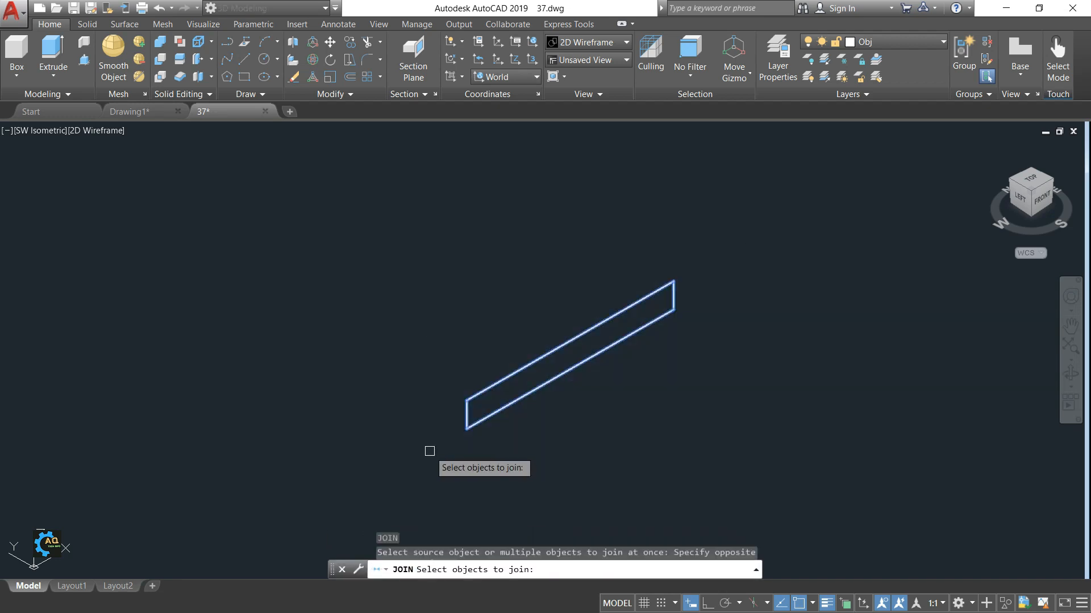
key(Return)
click(502, 378)
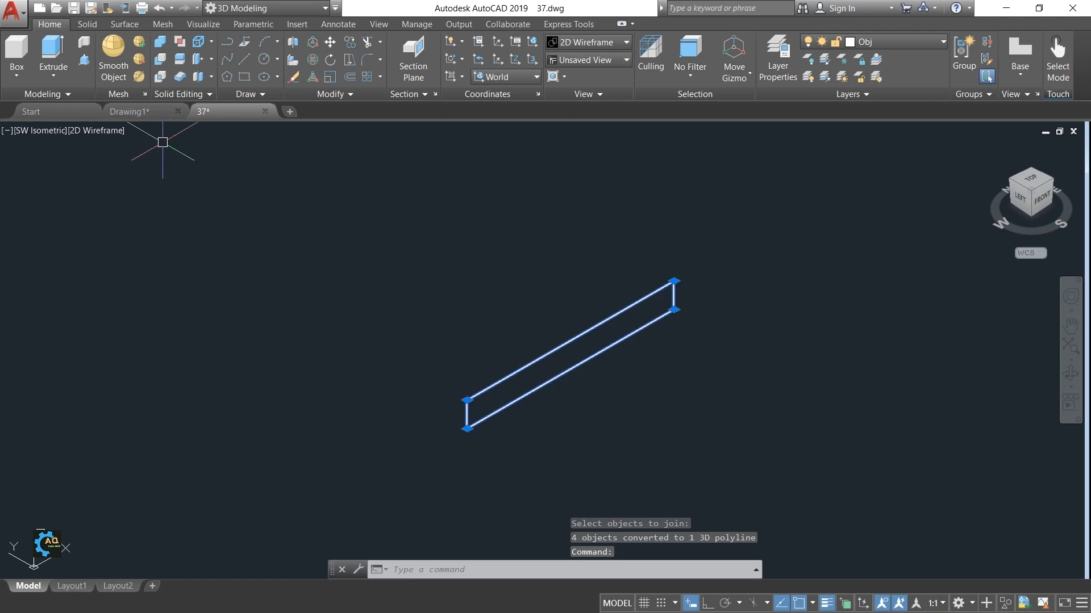
Check the base depth in the reference drawing and extrude the joined profile 52 units toward the back as a solid
click(141, 112)
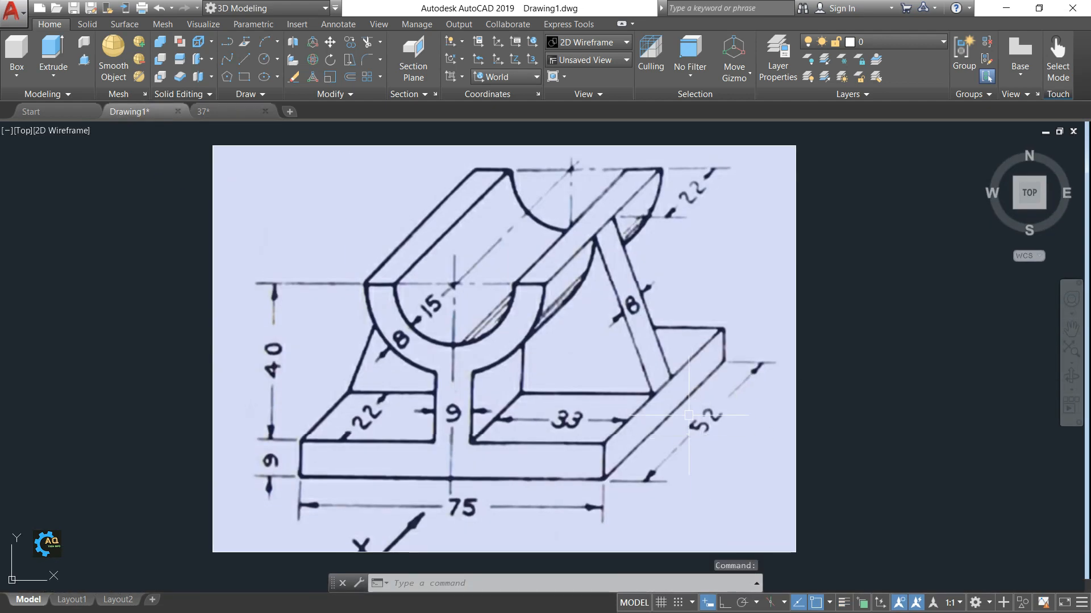
click(216, 112)
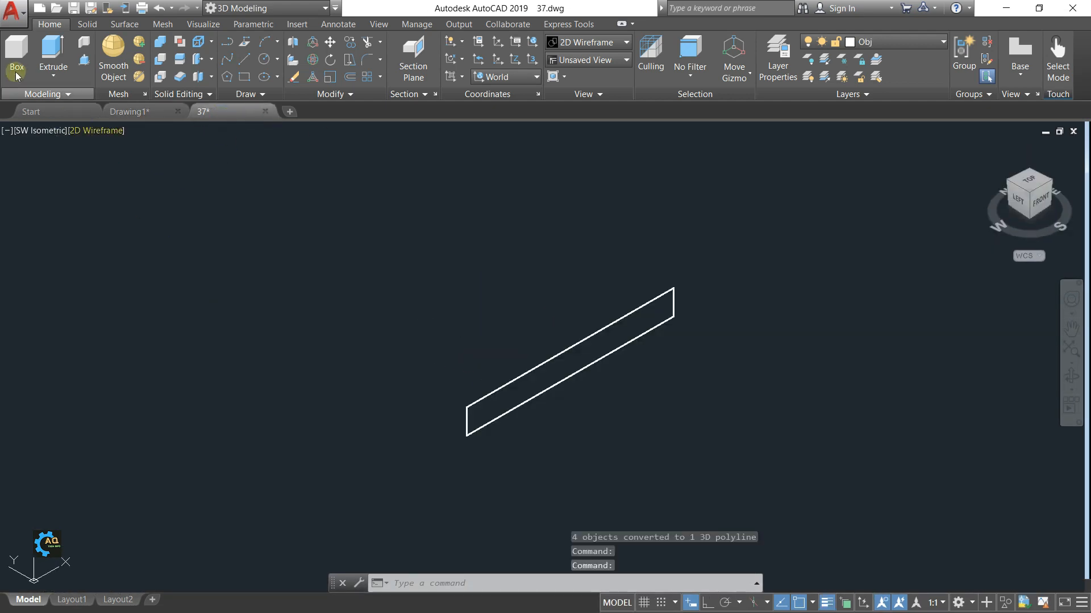
click(54, 51)
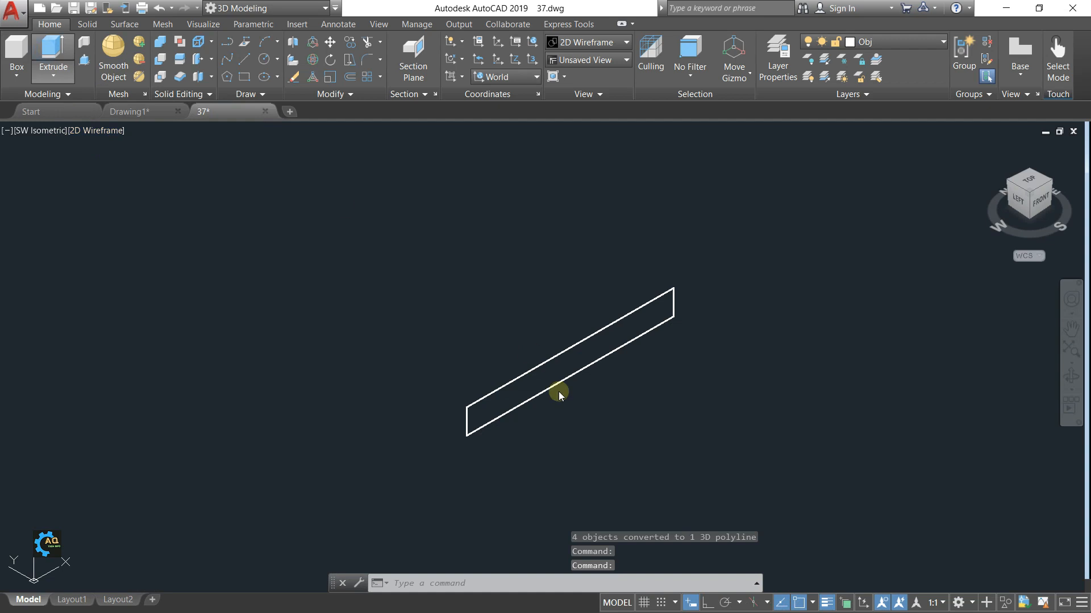
click(535, 371)
key(Return)
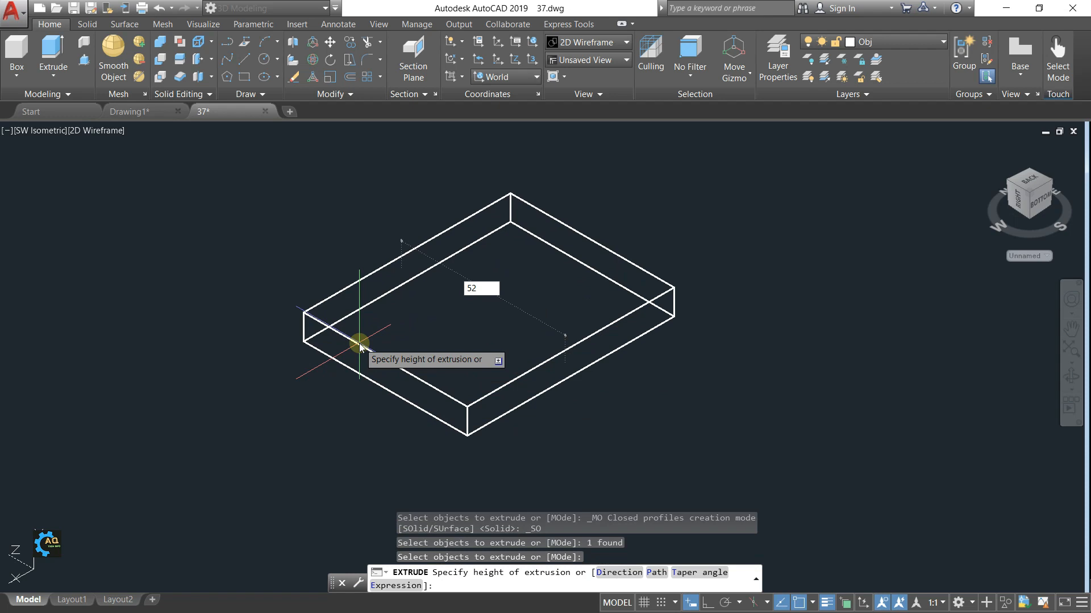
text(52)
key(Return)
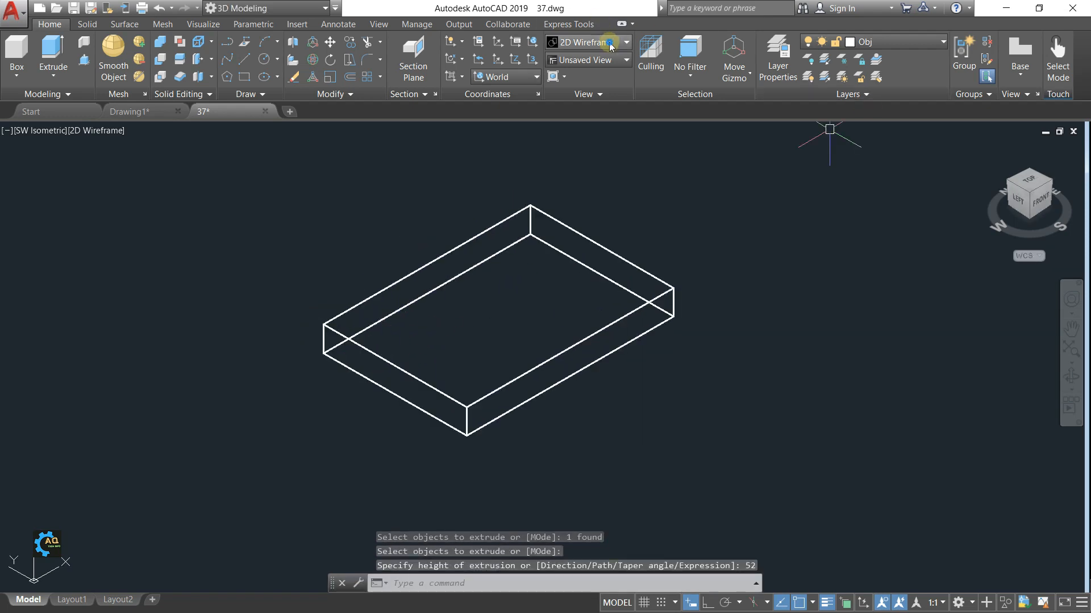
Display the base block in the Shades of Gray visual style
click(587, 42)
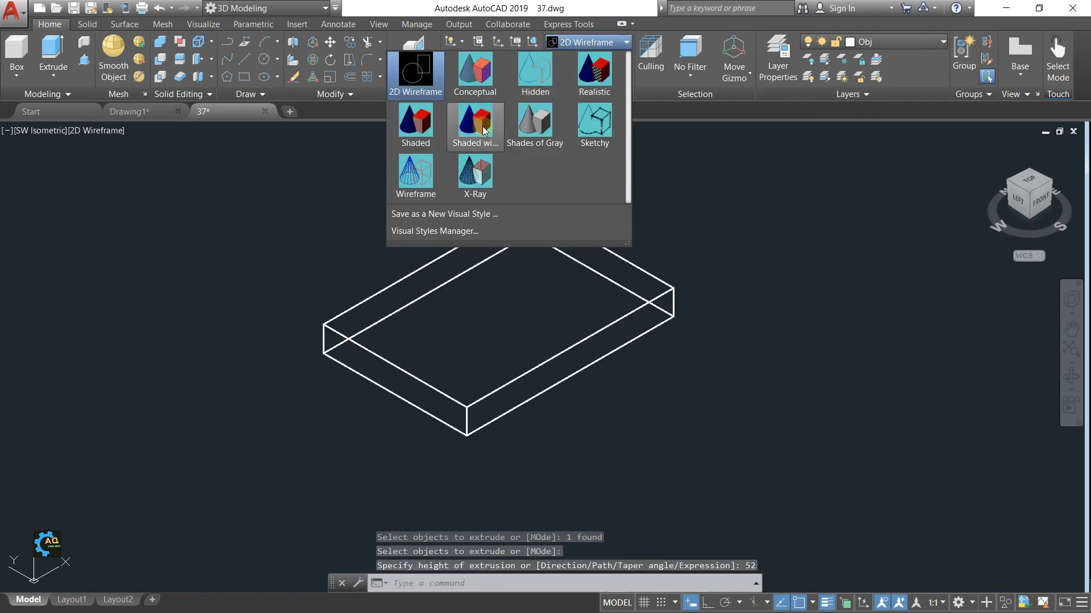
click(546, 130)
middle_drag(714, 375, 736, 409)
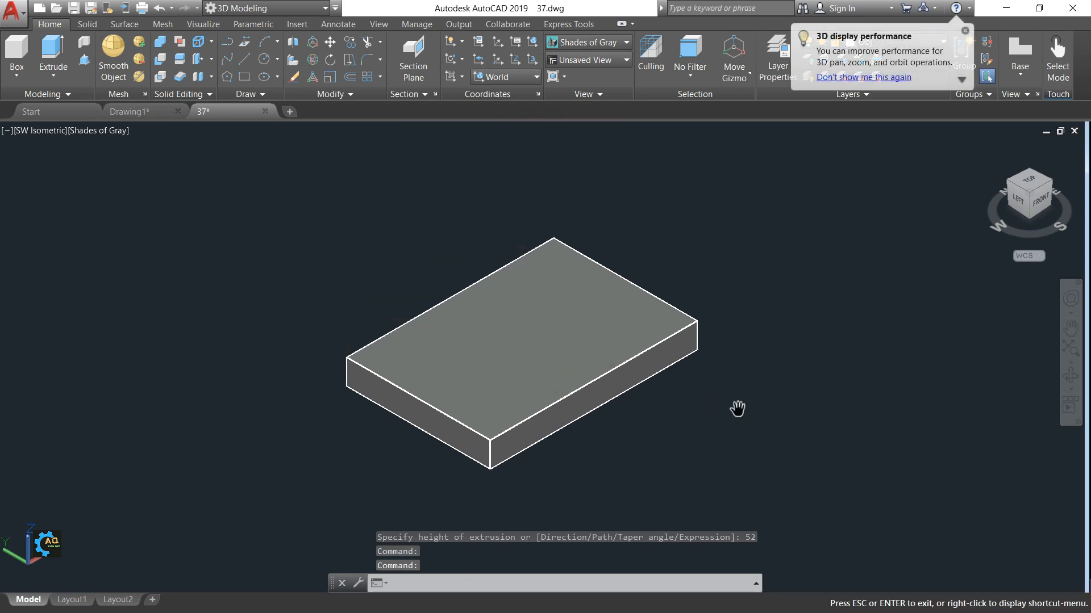
Check the half-round bearing's radius and wall thickness in the reference drawing and return to 37.dwg
click(133, 116)
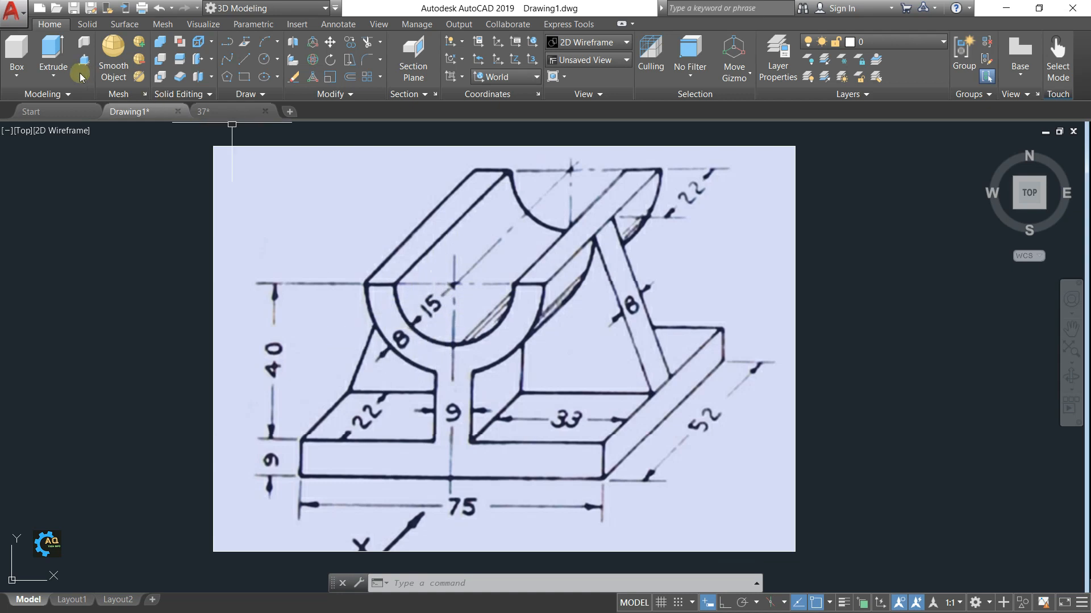
click(219, 111)
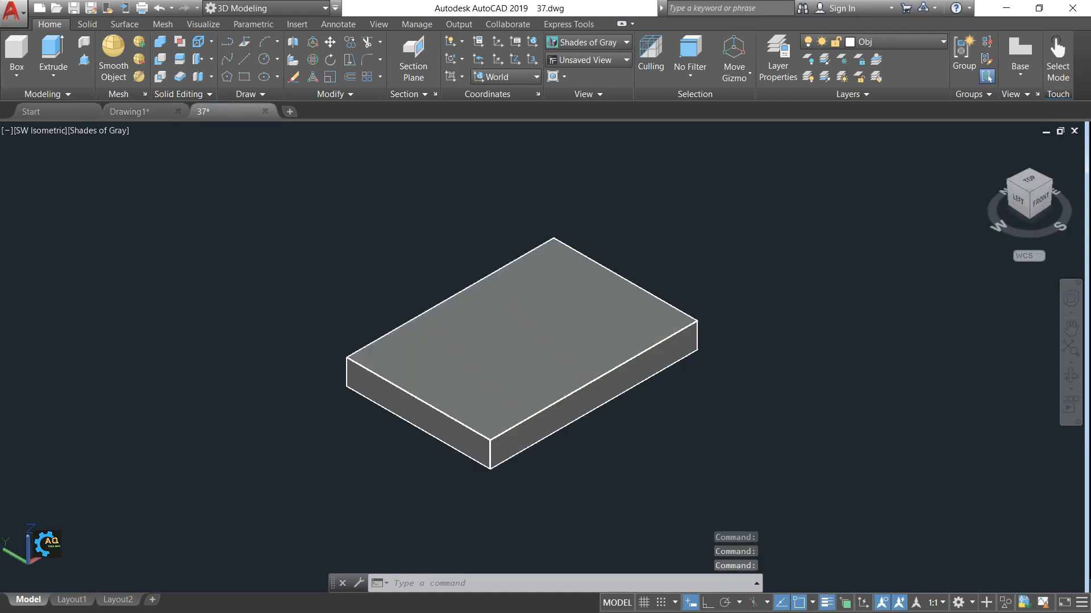
middle_drag(716, 366, 660, 402)
scroll(455, 238, down, 2)
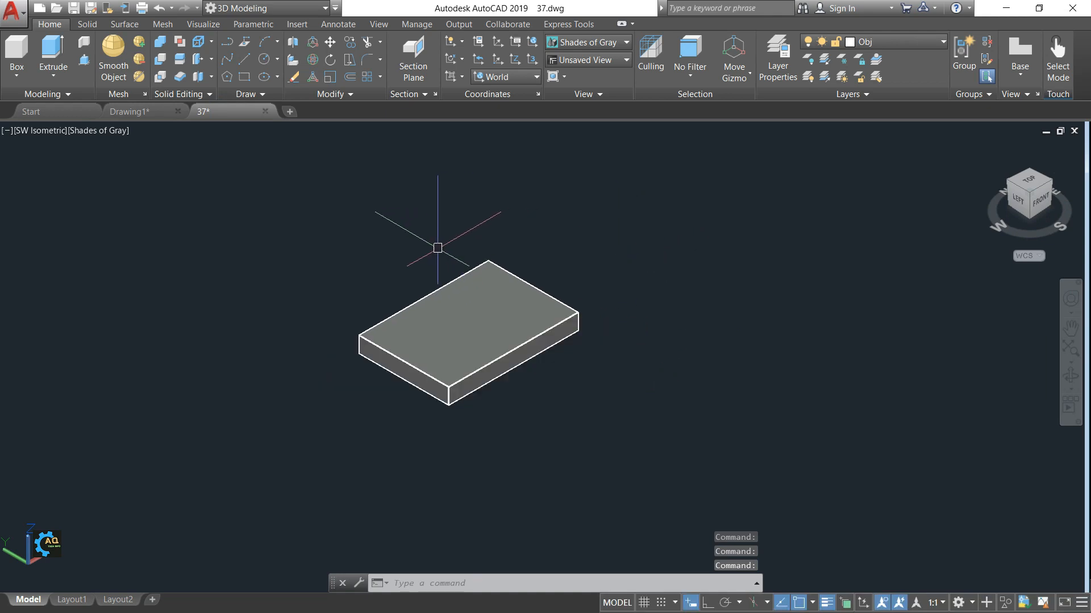
middle_drag(389, 232, 414, 275)
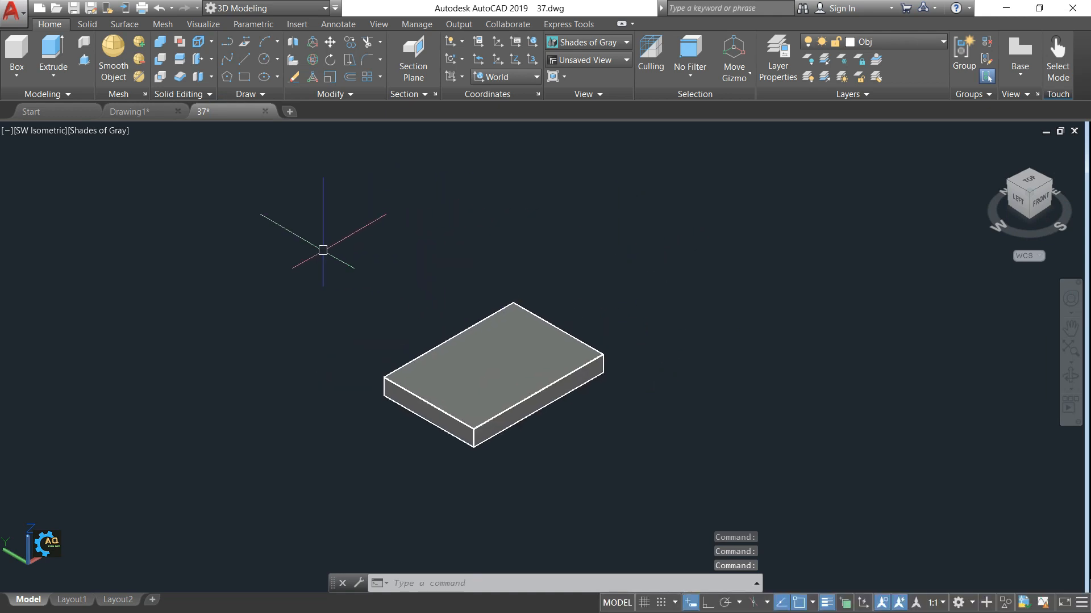
click(263, 60)
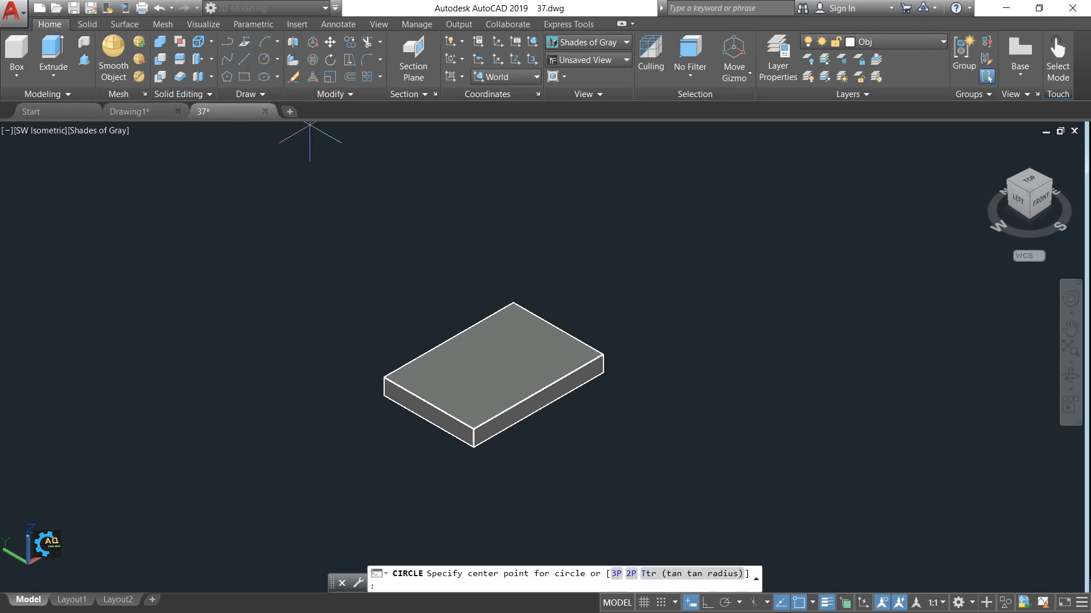
click(248, 232)
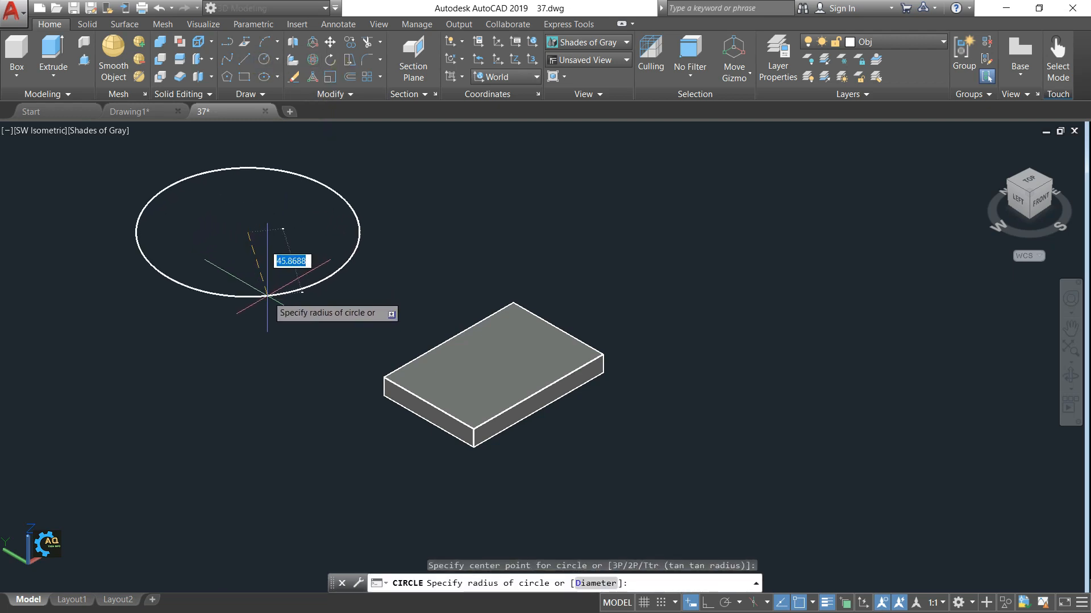
key(Escape)
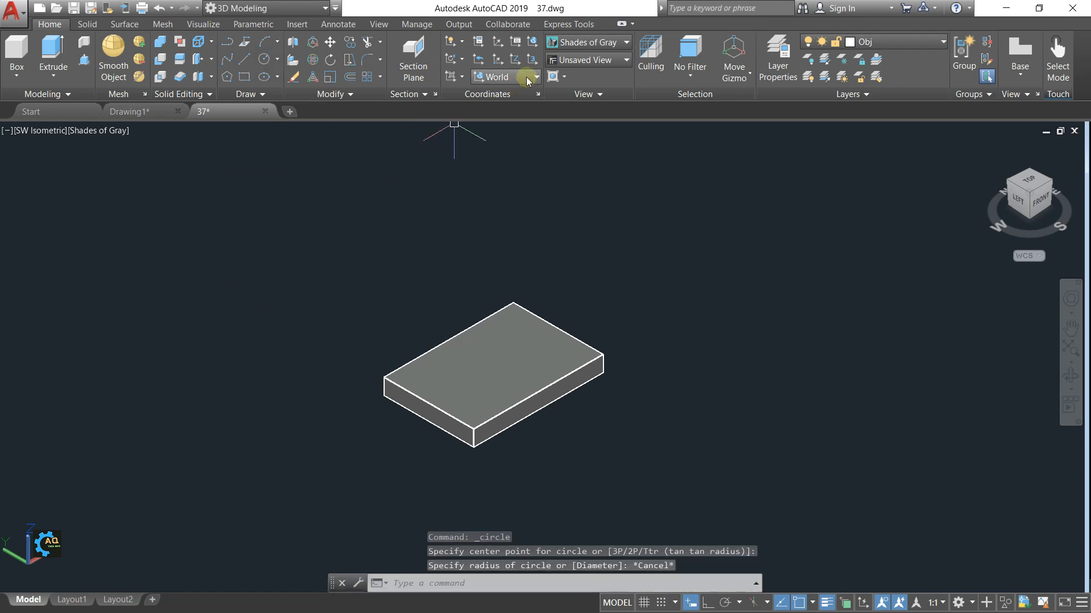
Set the coordinate system to the Front plane
click(506, 76)
click(505, 177)
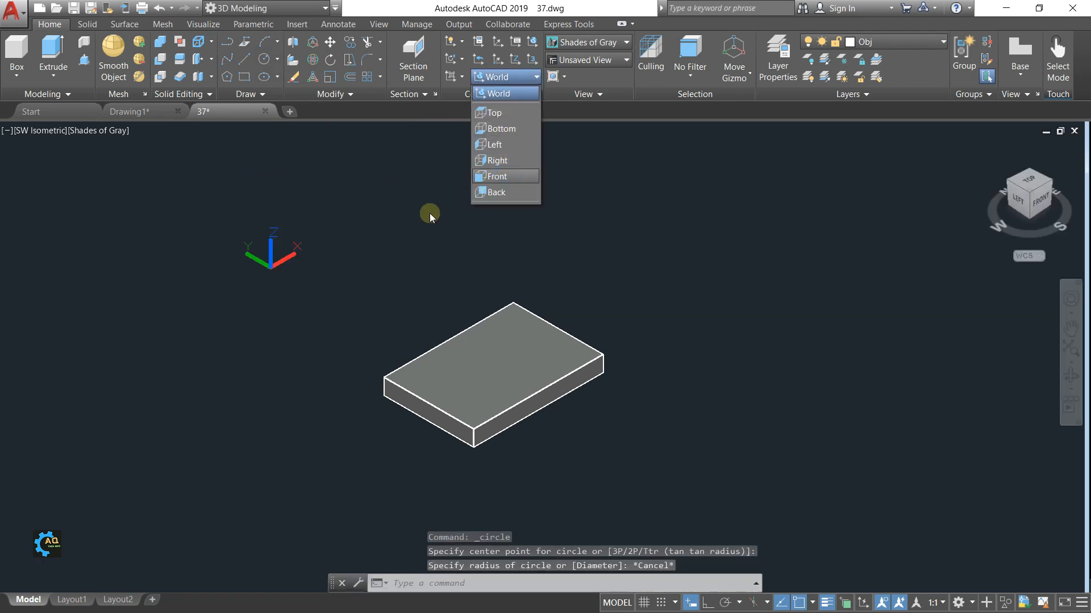
Draw a circle of diameter 15 on the Front plane, in the empty space above and left of the base block
click(262, 67)
click(288, 230)
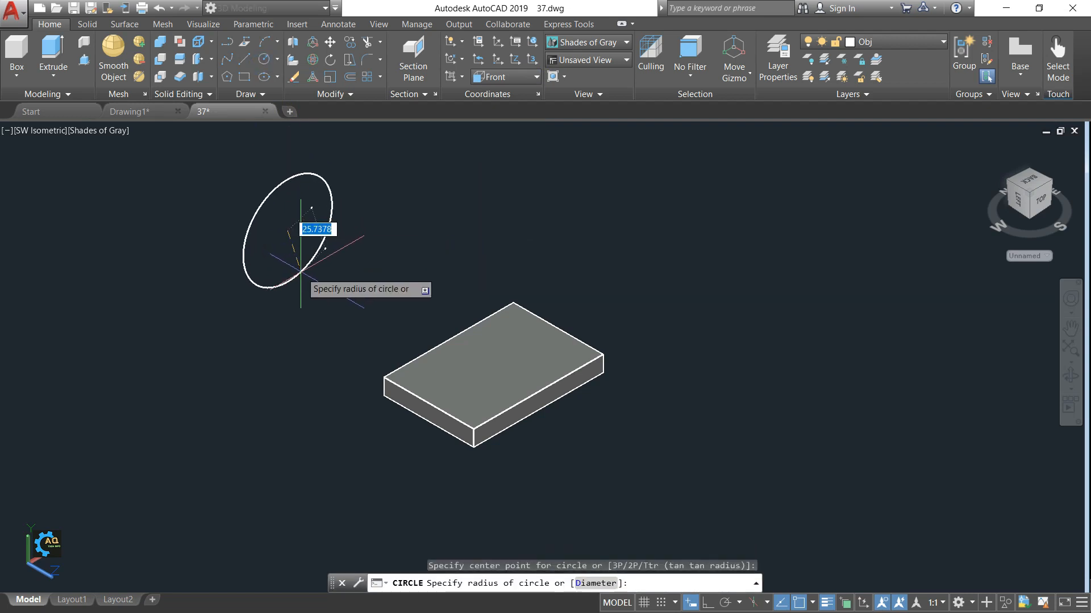
middle_drag(300, 273, 314, 307)
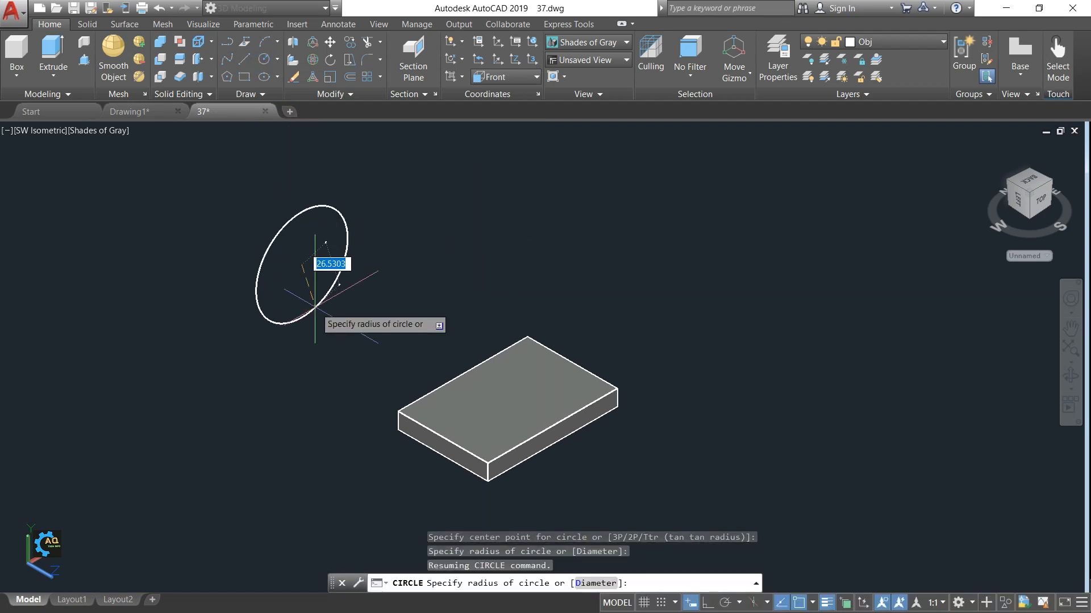
text(d)
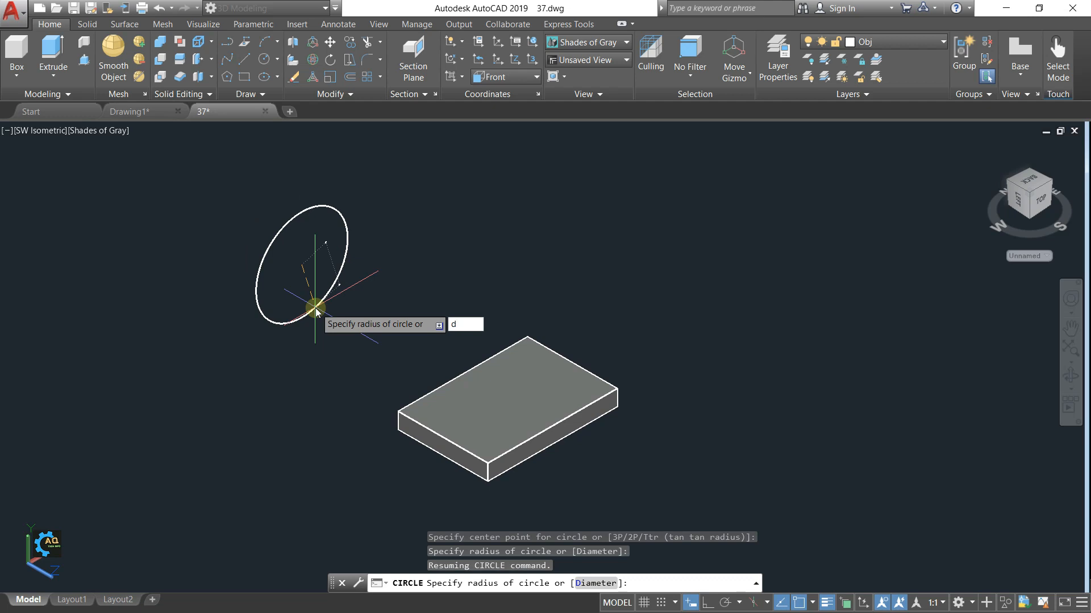
click(581, 585)
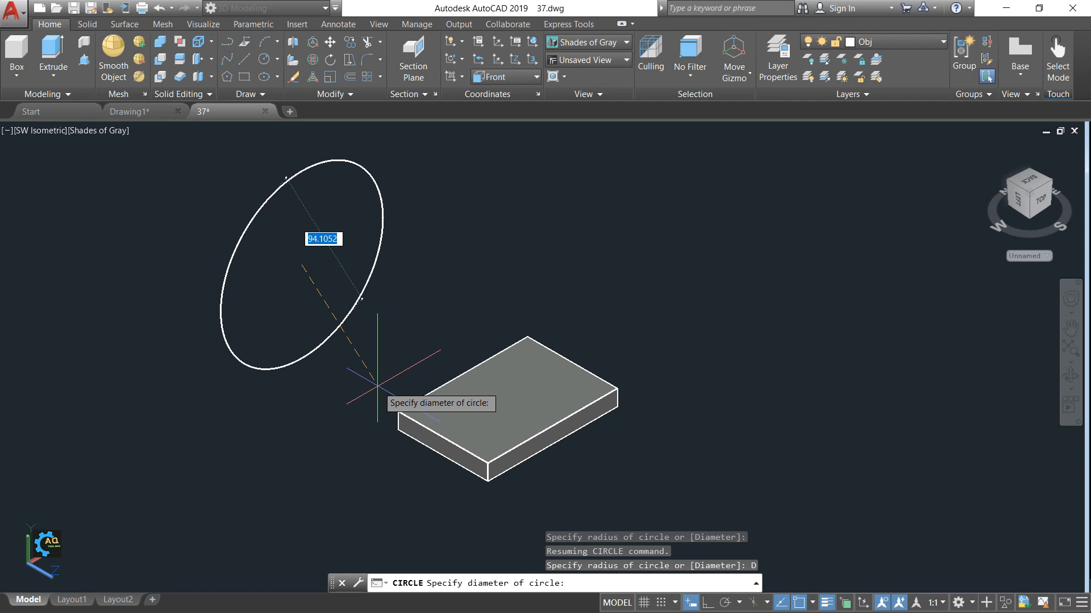
key(Return)
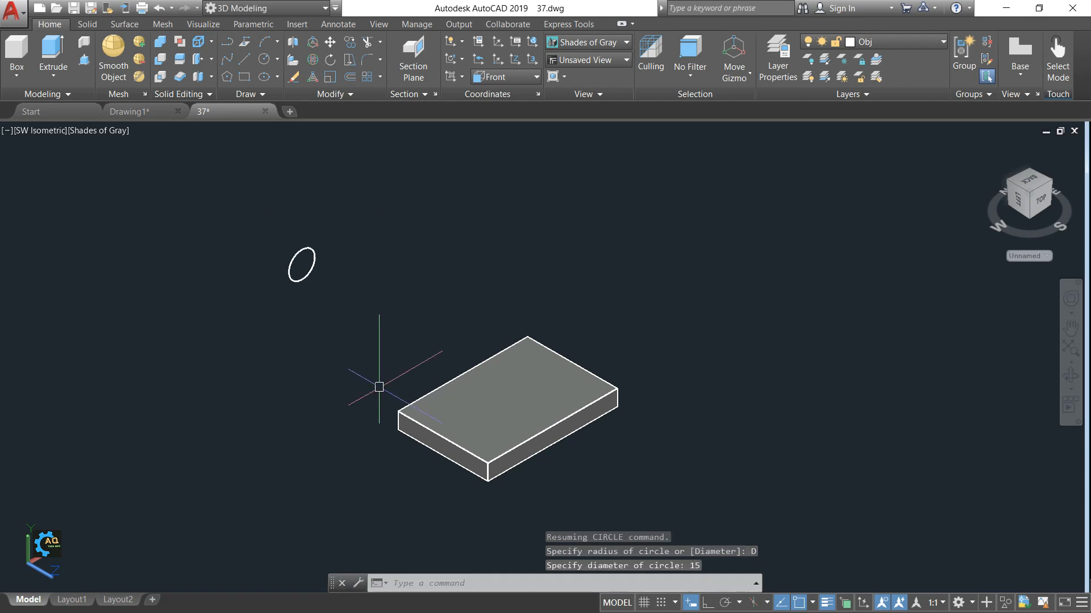
Check the bearing's 15 dimension in the reference drawing and delete the 15-diameter circle from 37.dwg
click(129, 111)
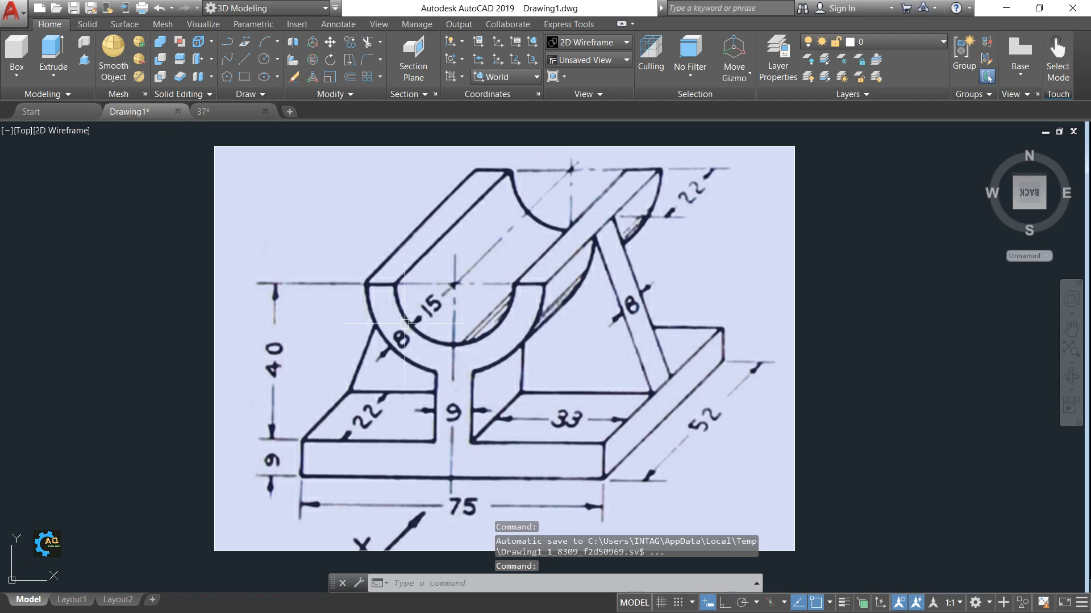
click(235, 113)
scroll(296, 263, up, 2)
click(276, 259)
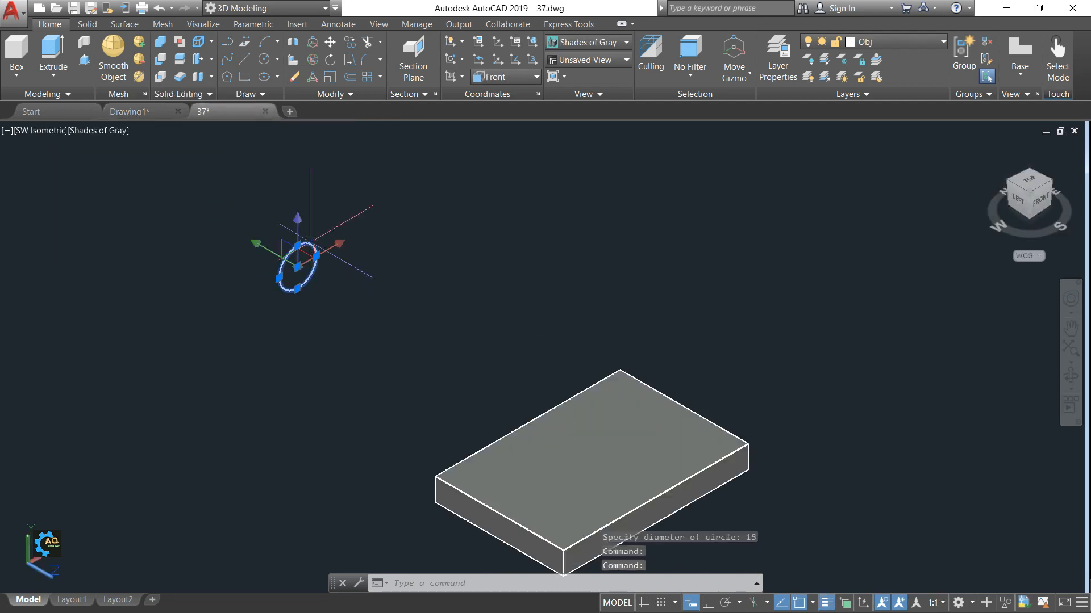
scroll(276, 257, up, 3)
key(Delete)
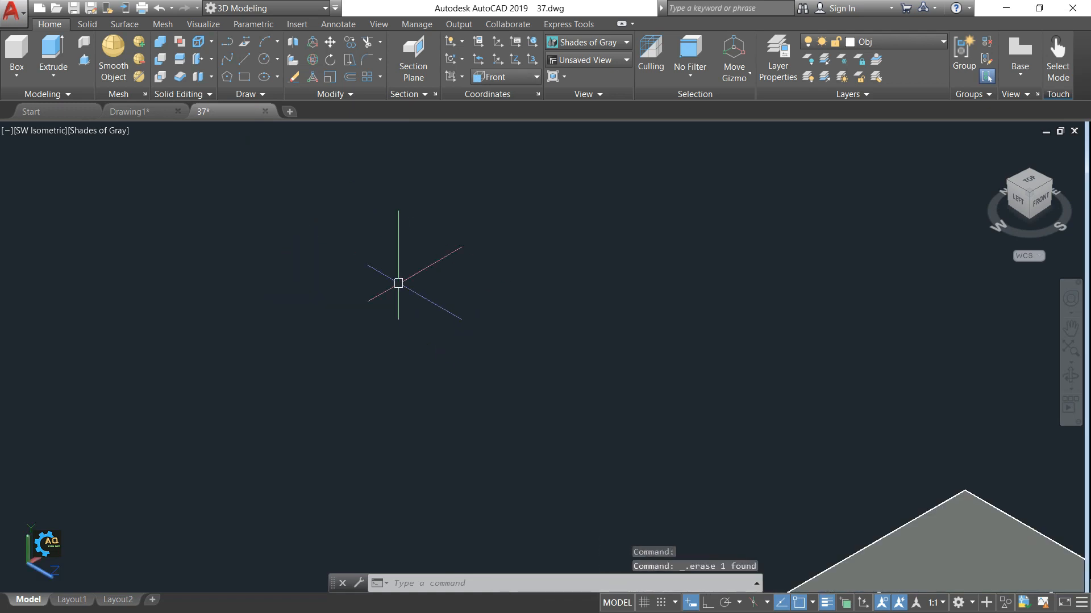
Draw a circle of radius 15 on the Front plane, in the empty space above and left of the base block
click(264, 59)
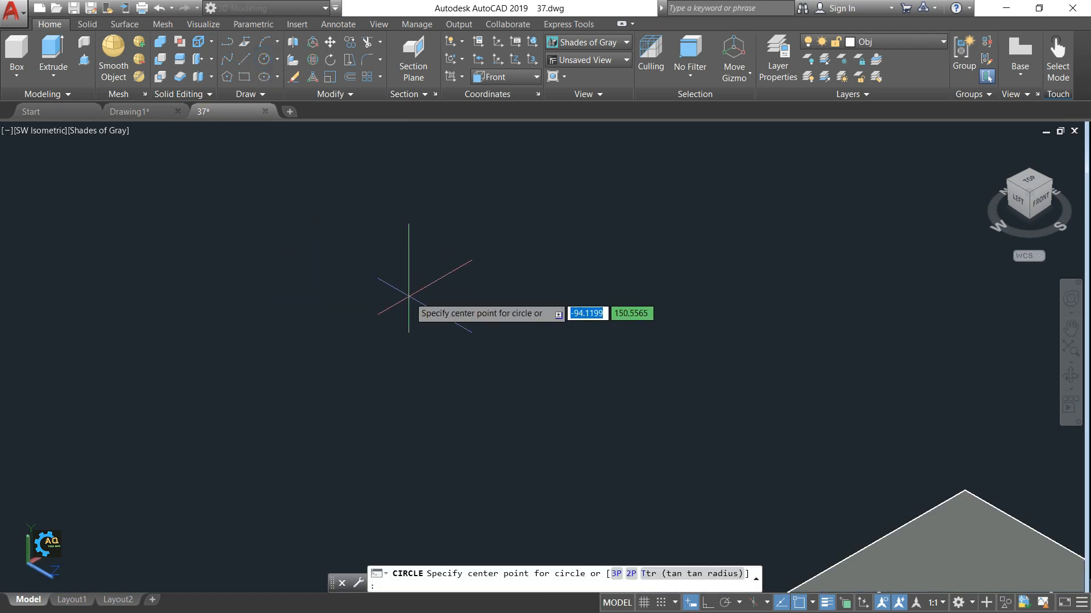
click(408, 296)
text(1)
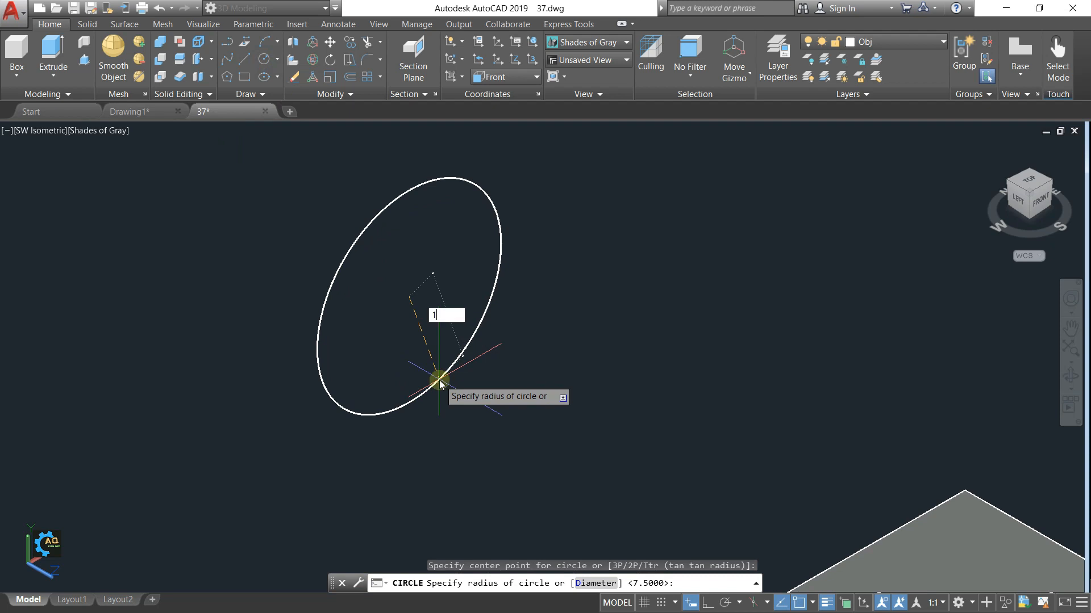
text(5)
key(Return)
scroll(437, 377, down, 4)
middle_drag(491, 367, 499, 352)
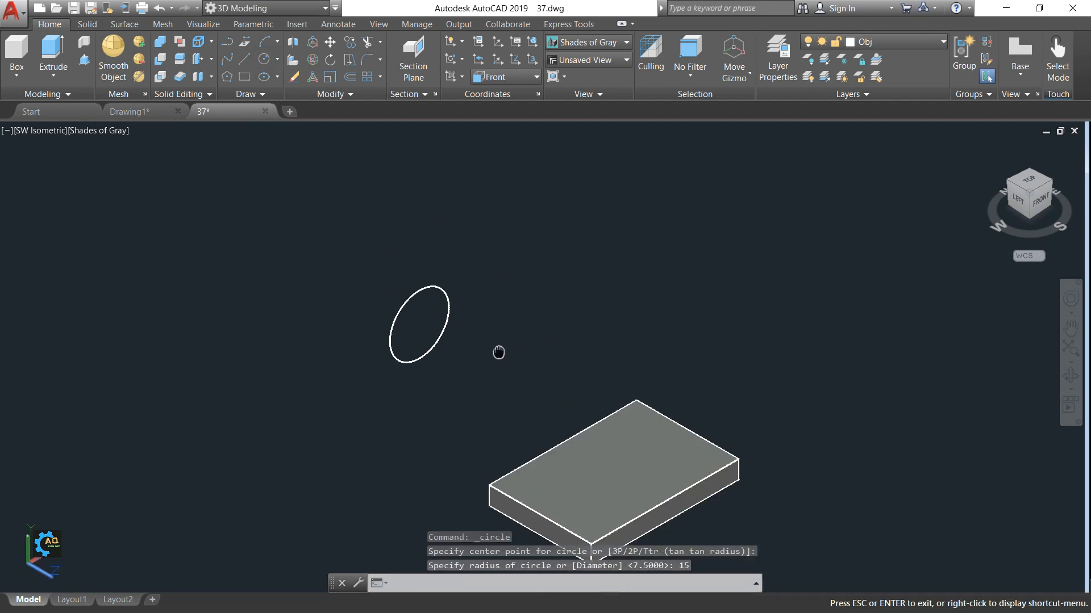
scroll(469, 341, up, 2)
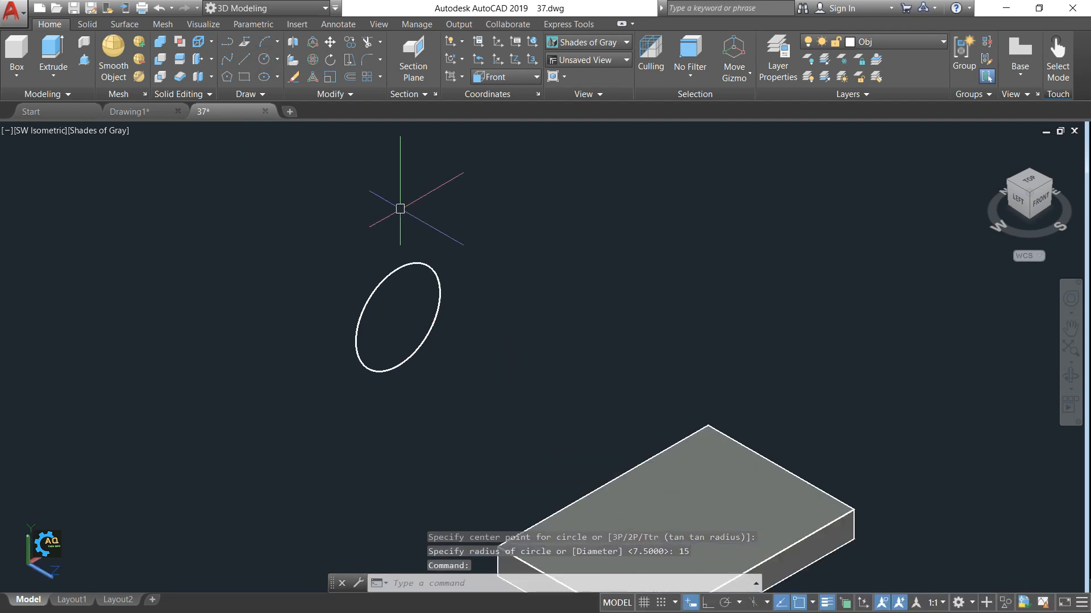
Draw a concentric circle of radius 23 around the 15-radius circle
click(264, 59)
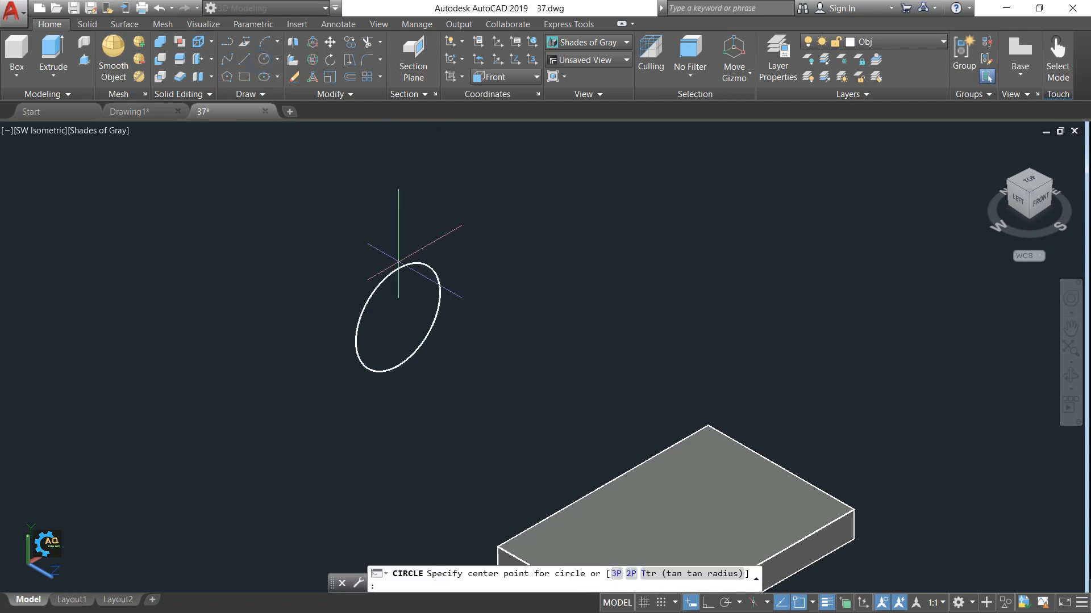
click(397, 318)
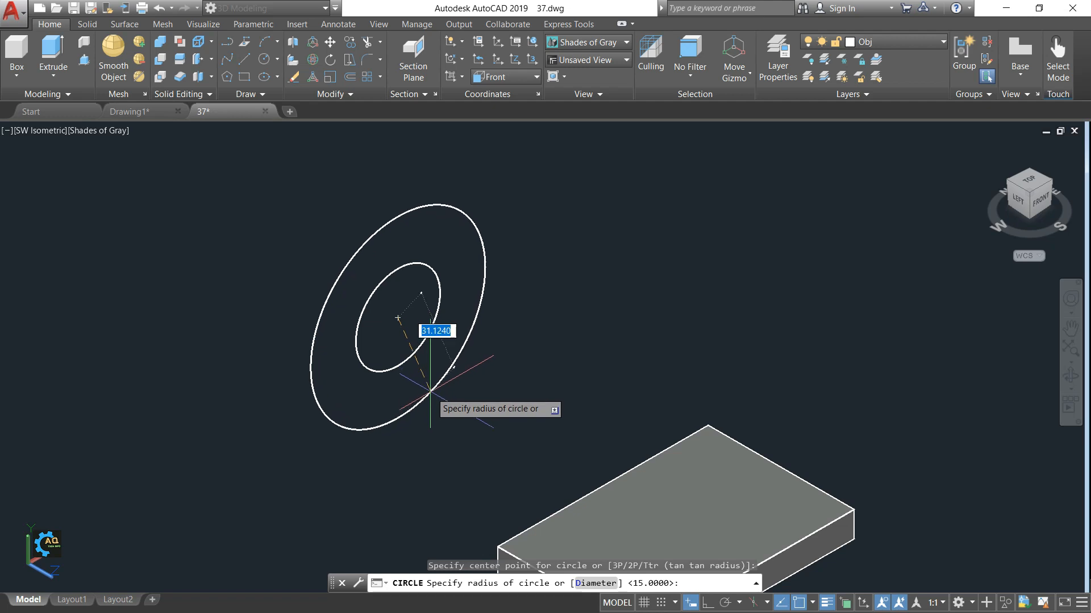
key(Return)
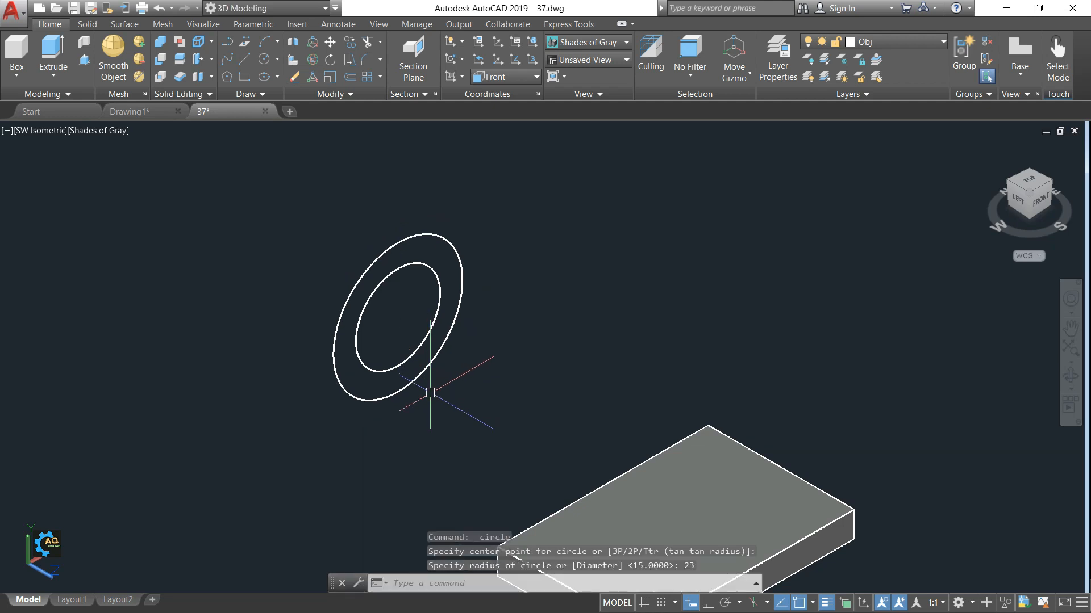
middle_drag(516, 336, 512, 343)
key(Escape)
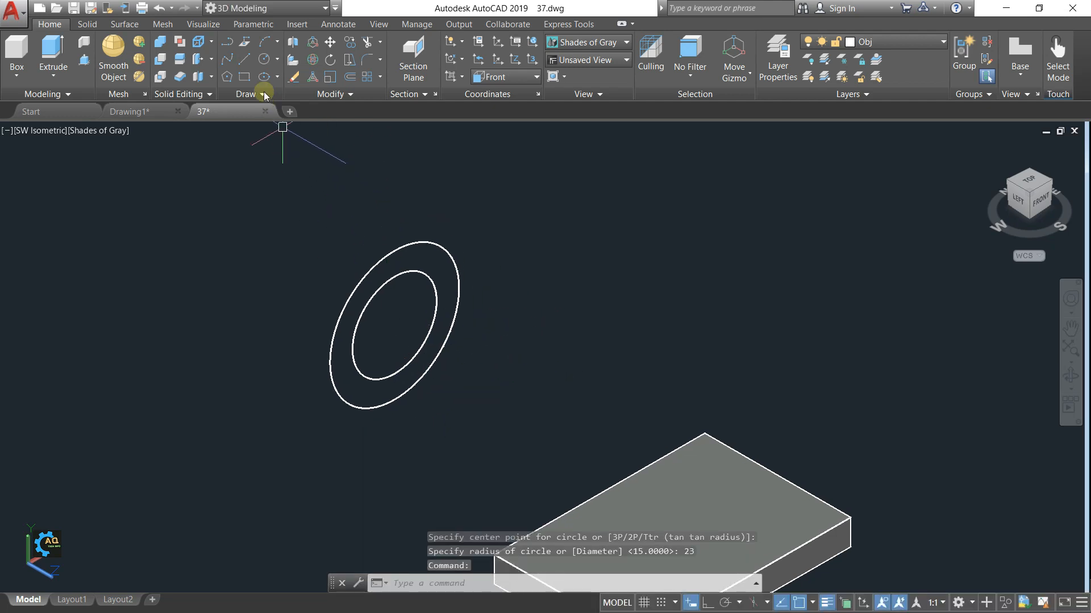
Draw a horizontal diameter line across the outer circle between its left and right quadrant points
click(244, 64)
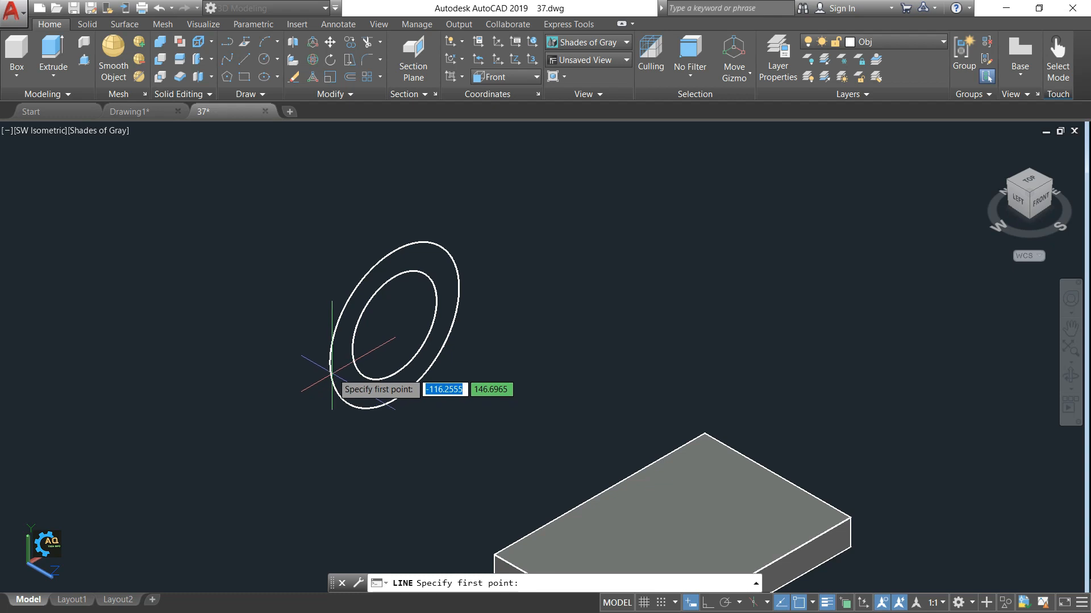
click(330, 361)
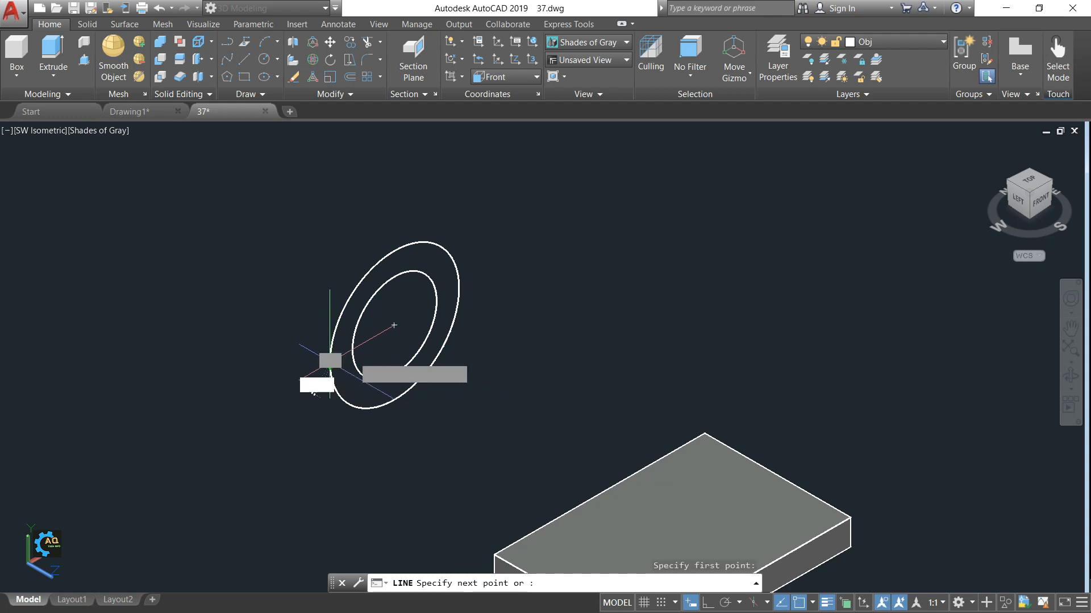
click(458, 288)
key(Escape)
scroll(439, 293, up, 4)
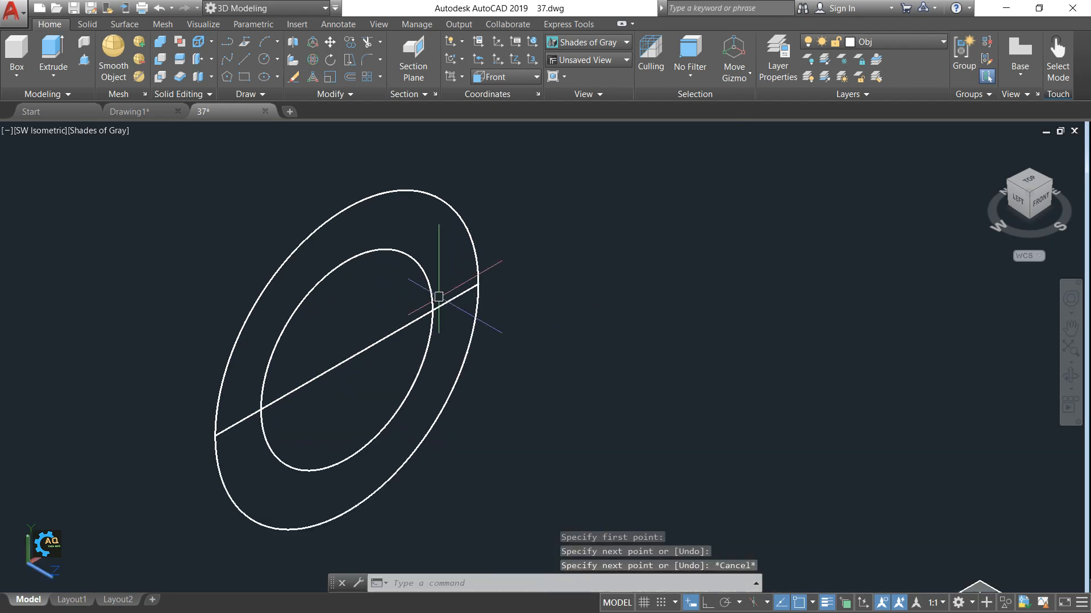
Trim away the halves of both circles above the diameter line
text(tr)
key(Return)
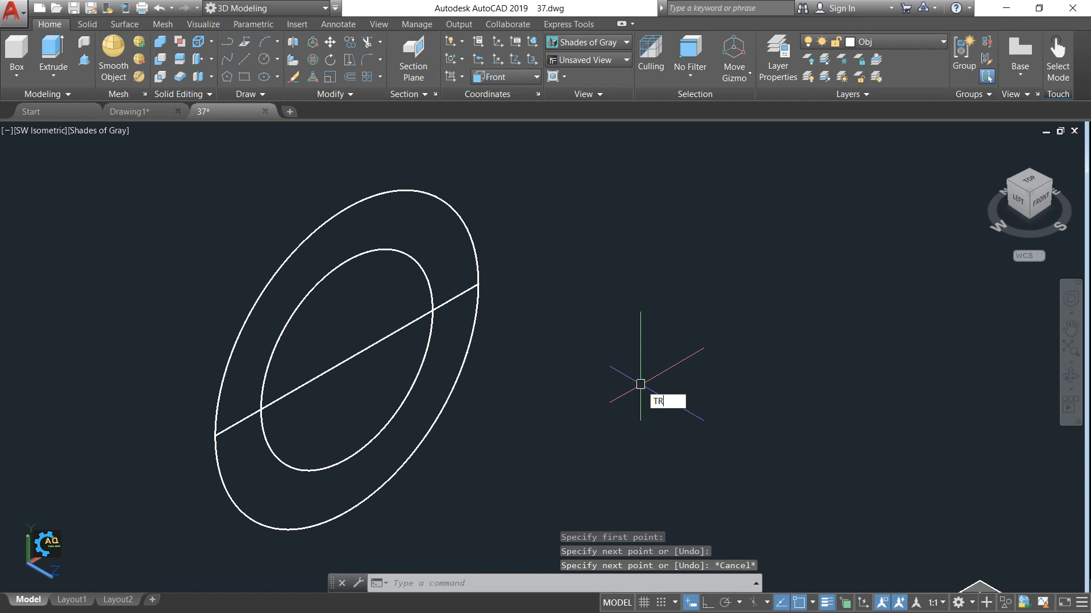
key(Return)
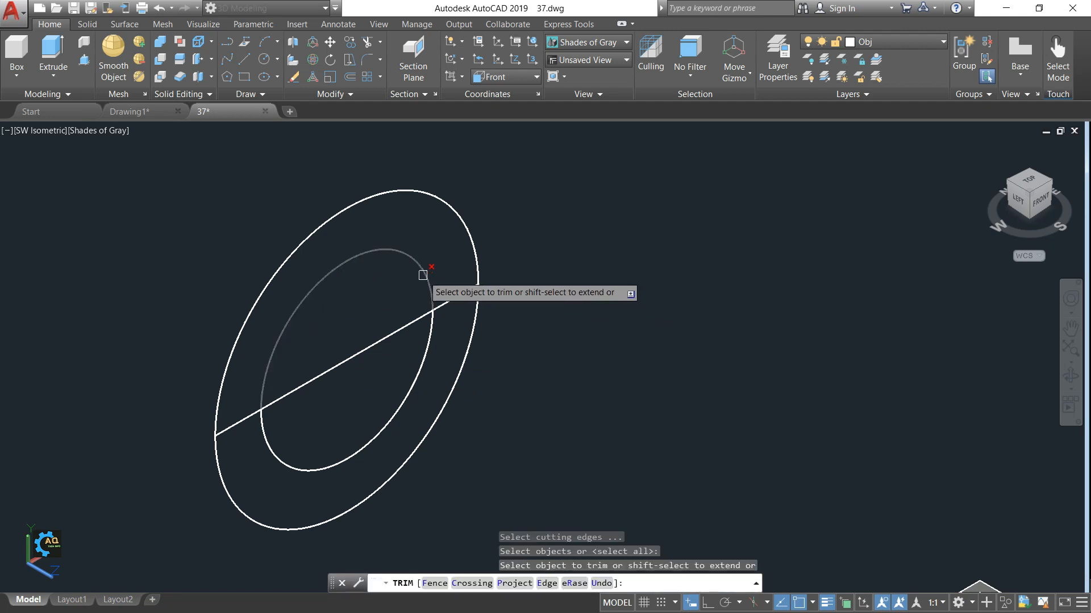
click(424, 280)
click(472, 250)
key(Escape)
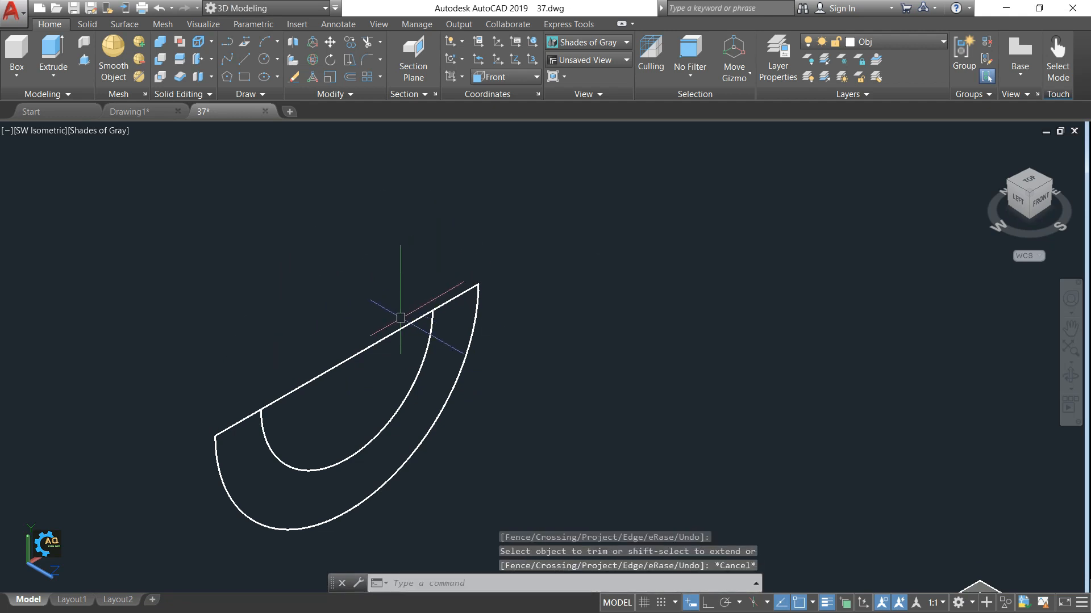
Trim the diameter line's middle segment between the ends of the inner arc, leaving a closed half-ring outline
text(Tr)
key(Return)
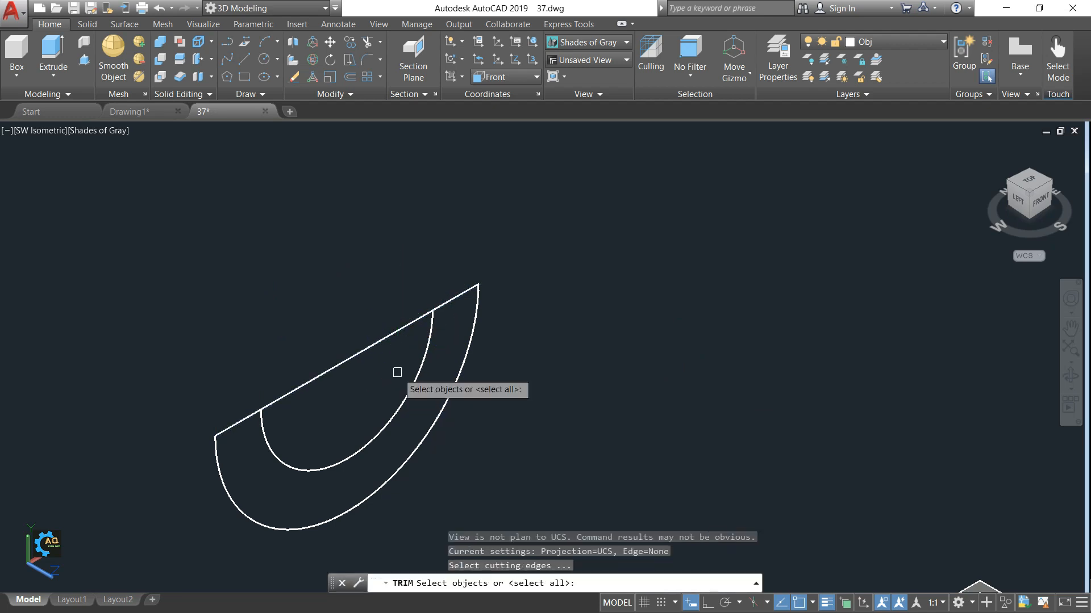
key(Return)
click(378, 339)
key(Escape)
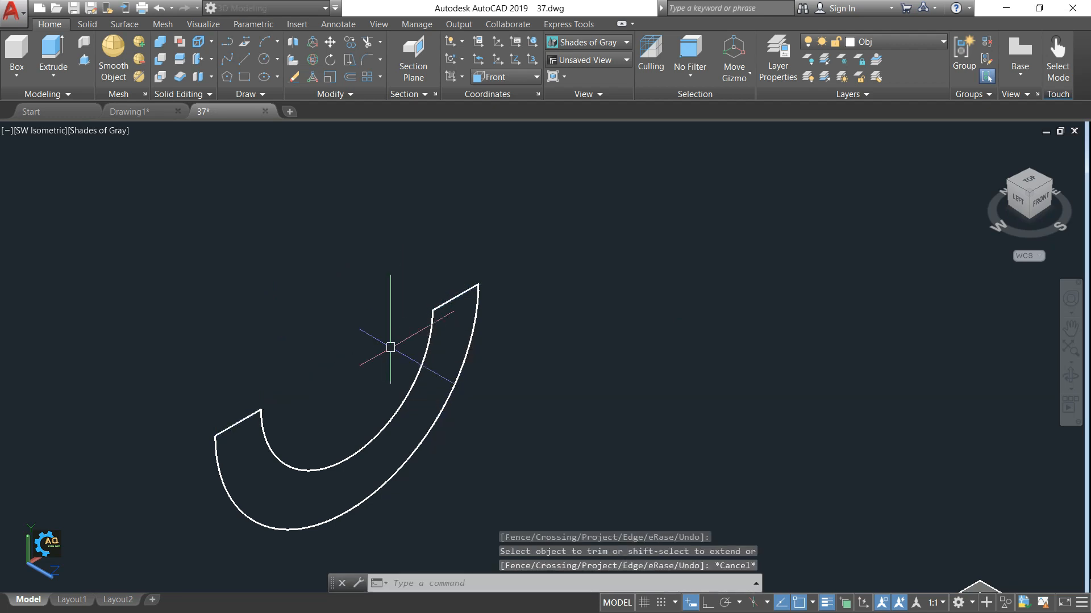
scroll(389, 343, down, 4)
middle_drag(481, 374, 482, 356)
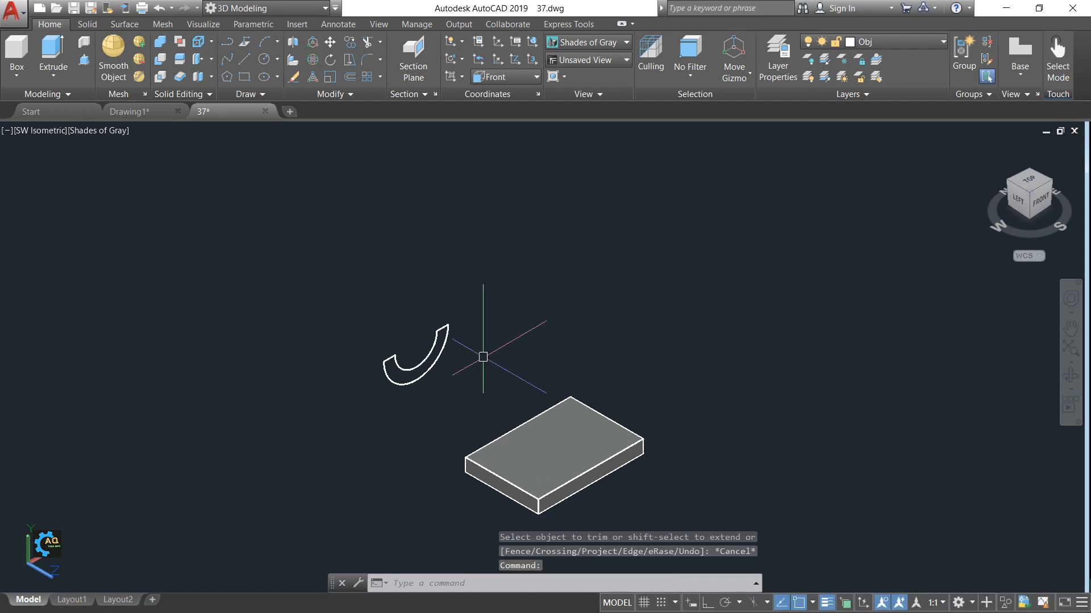
Check the bracket's depth dimensions in the reference drawing and return to the half-ring profile in 37.dwg
click(146, 110)
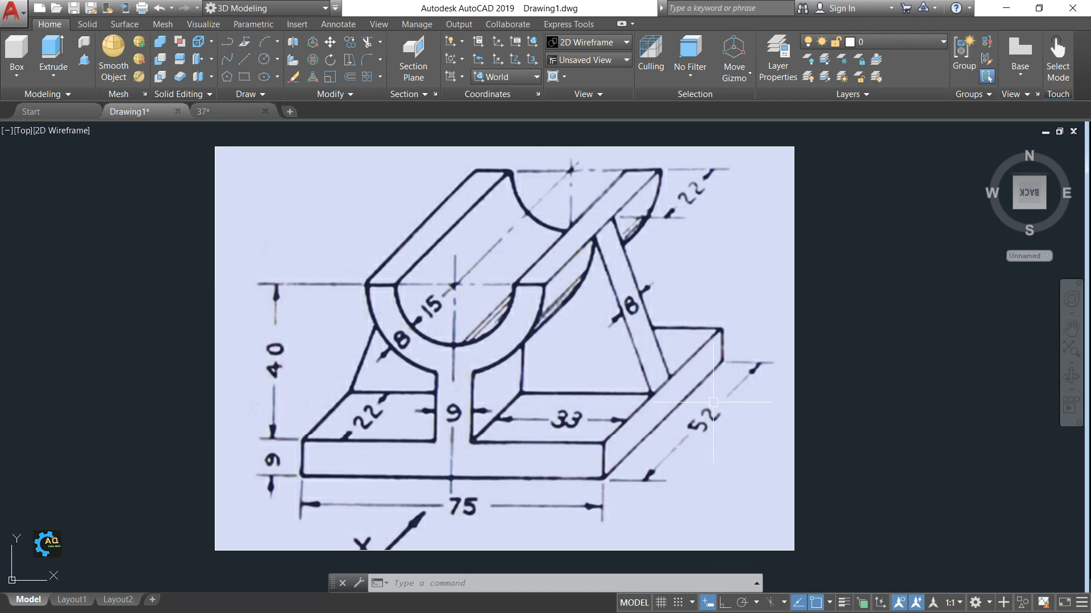
click(227, 111)
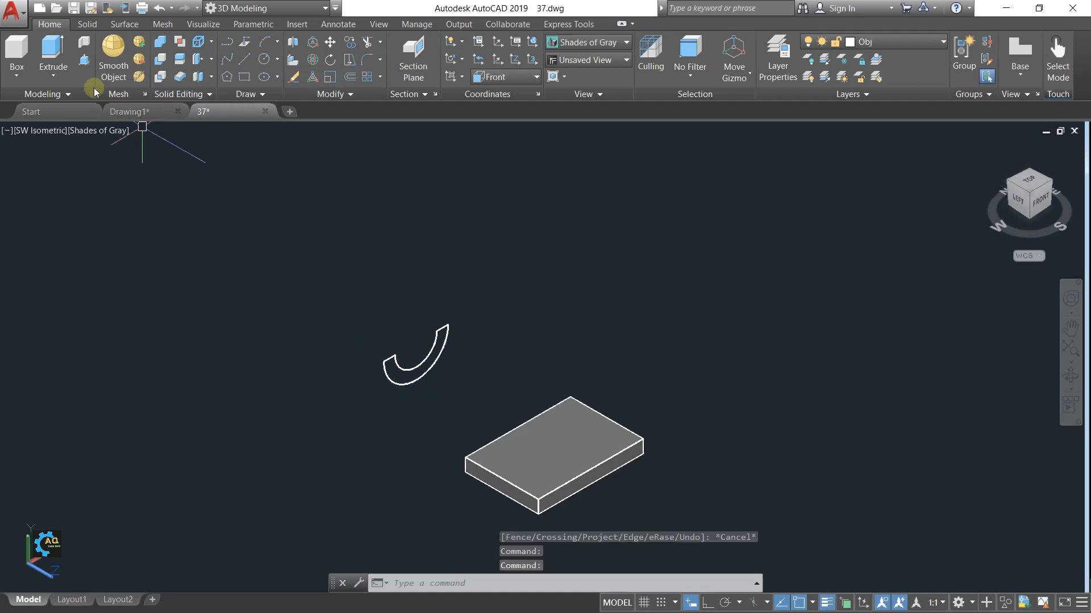
click(58, 54)
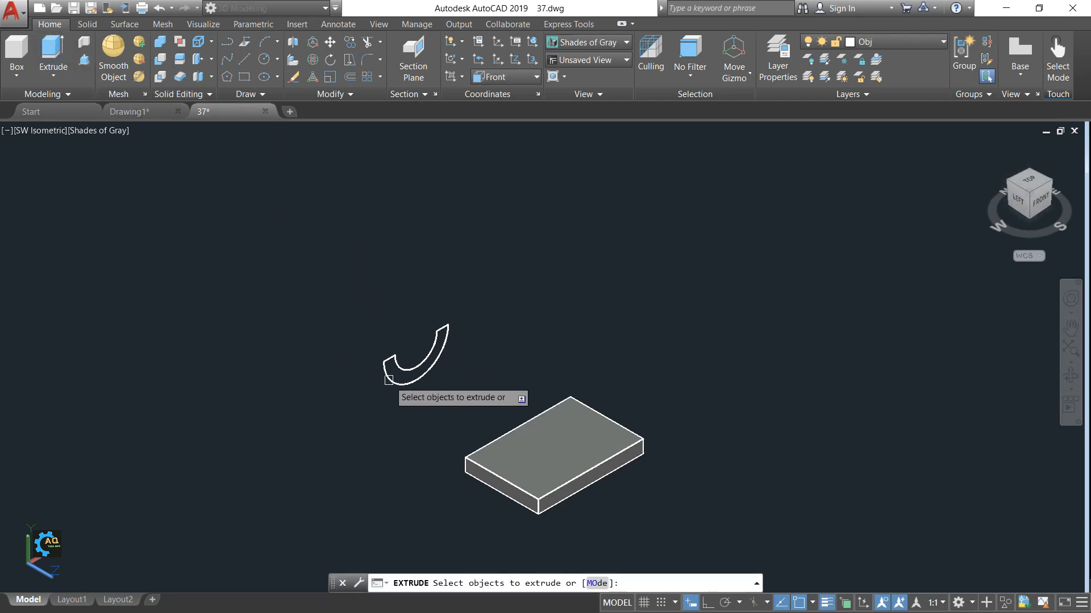
scroll(396, 375, up, 2)
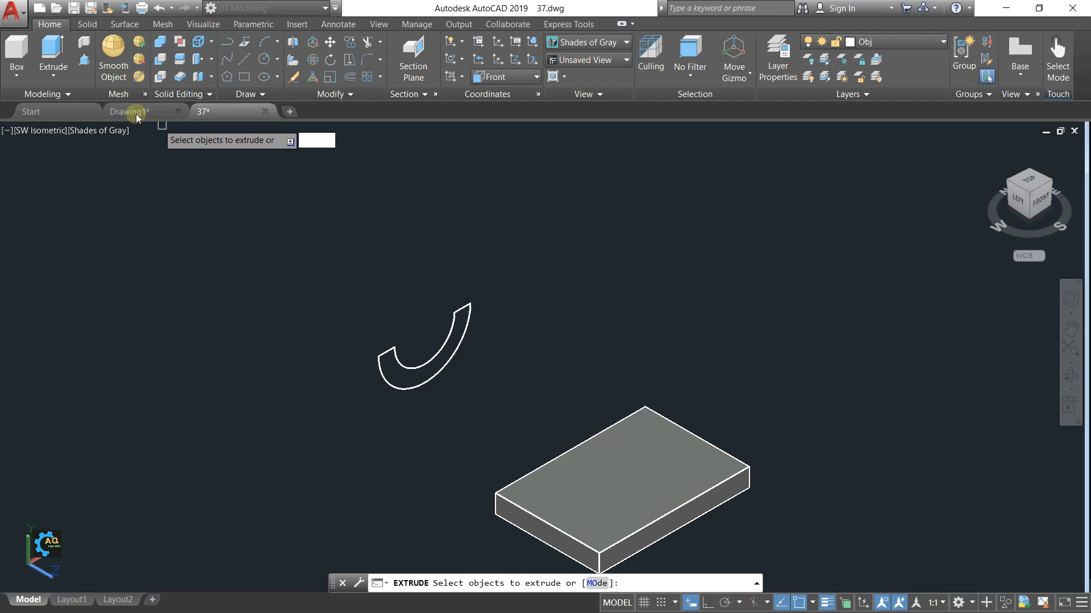
key(Escape)
key(Escape)
Presspull the closed half-ring area 52 units backward into a solid half-cylinder bearing
click(85, 64)
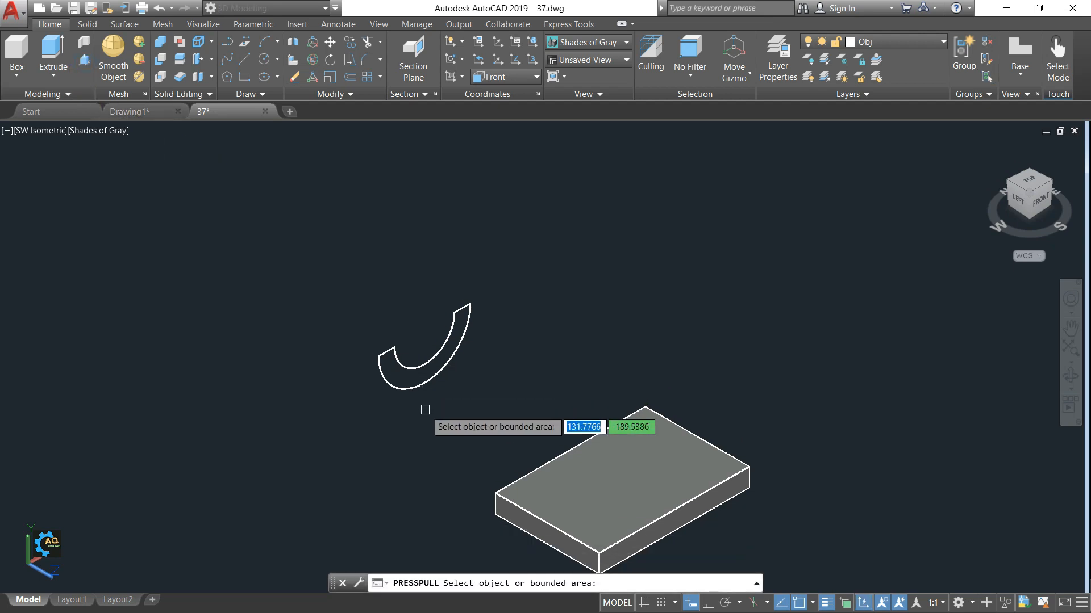
click(432, 364)
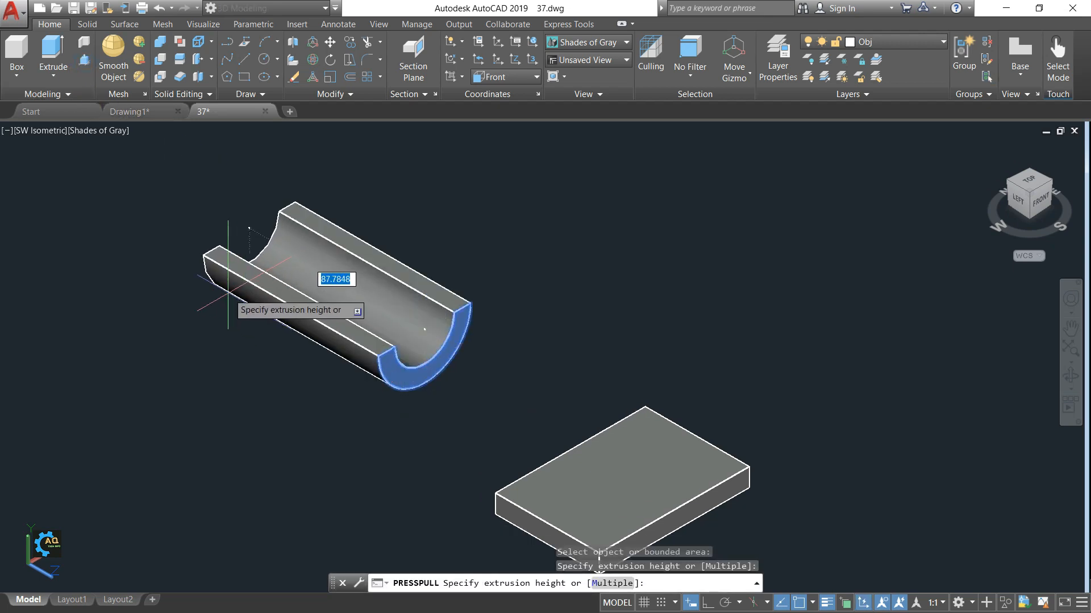
key(Return)
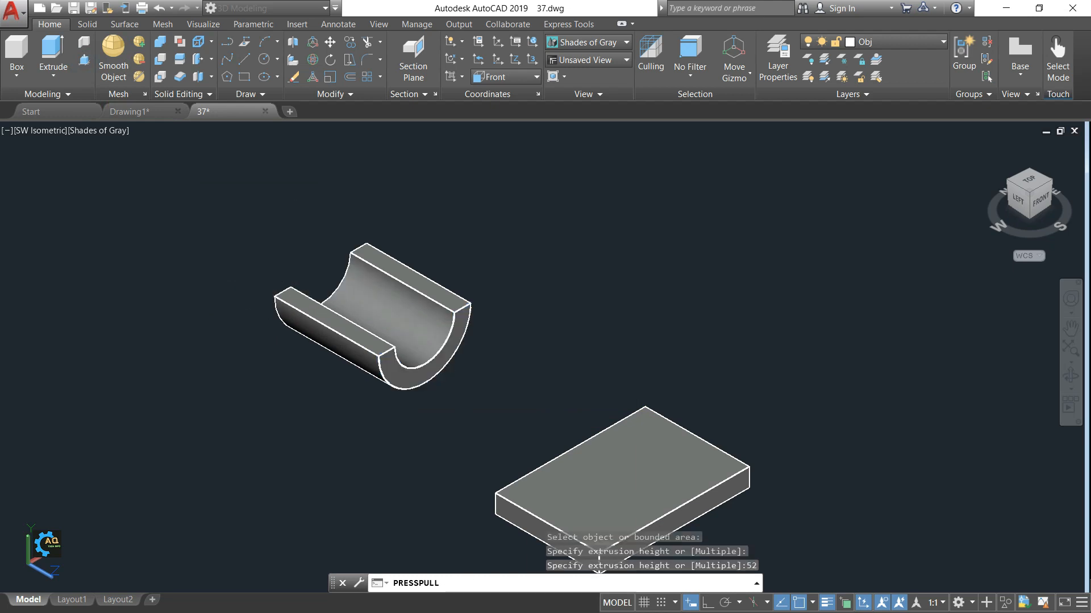
key(Return)
middle_drag(480, 398, 430, 303)
key(Return)
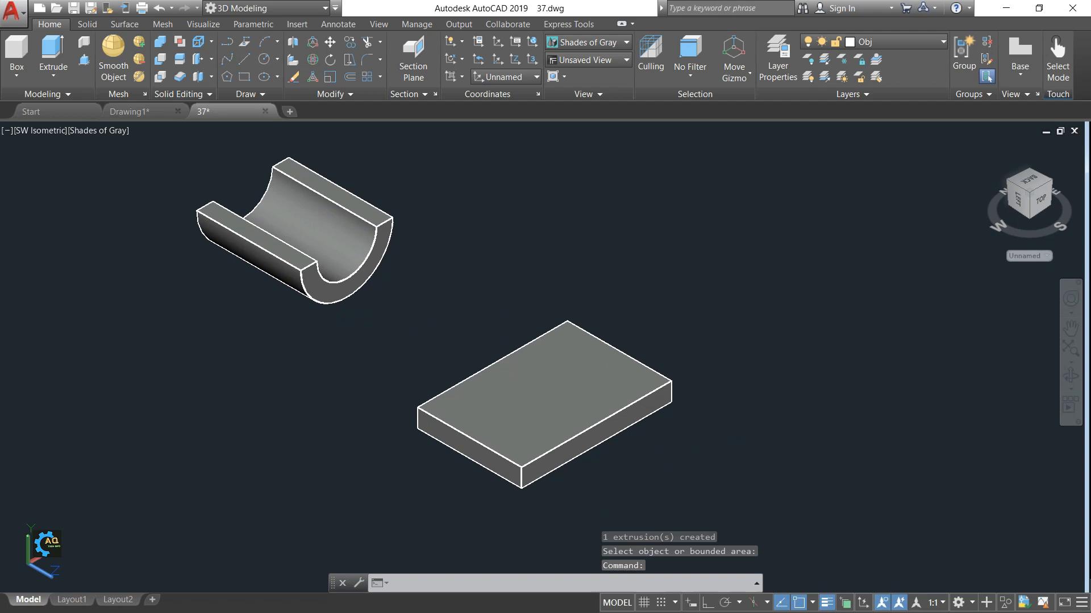
key(Escape)
Check the reference drawing's height dimension and draw a 40-unit vertical line up from the base's nearest top corner in 37.dwg
click(137, 115)
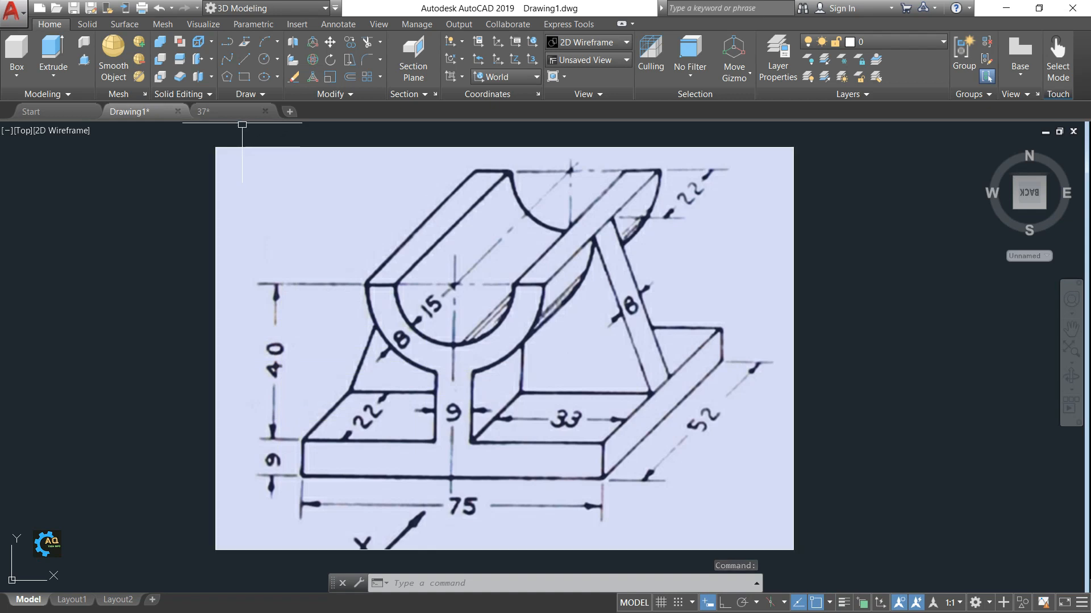
click(227, 112)
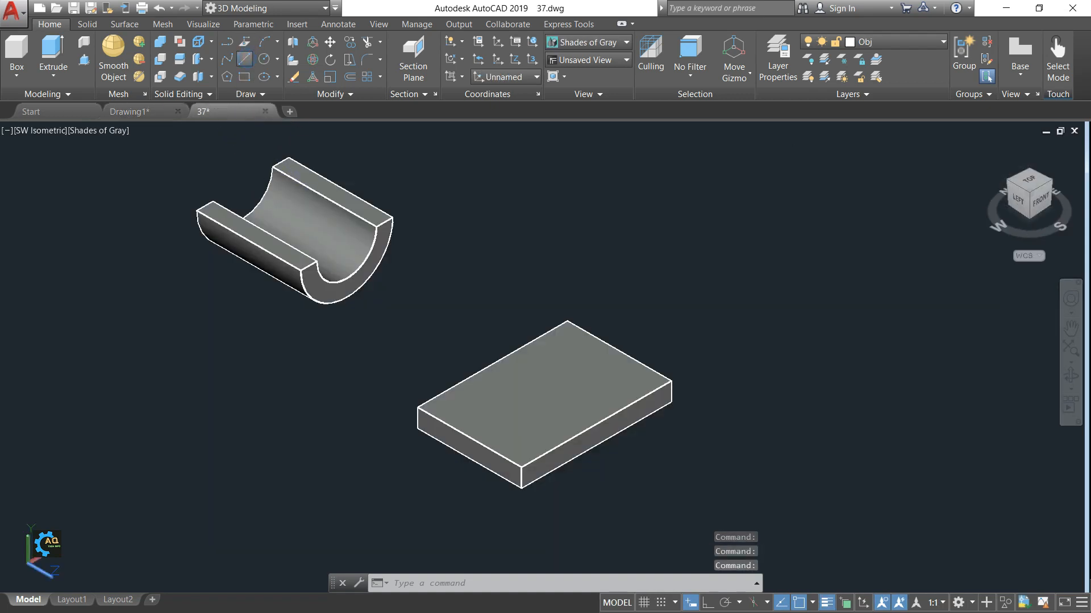
click(244, 58)
click(521, 467)
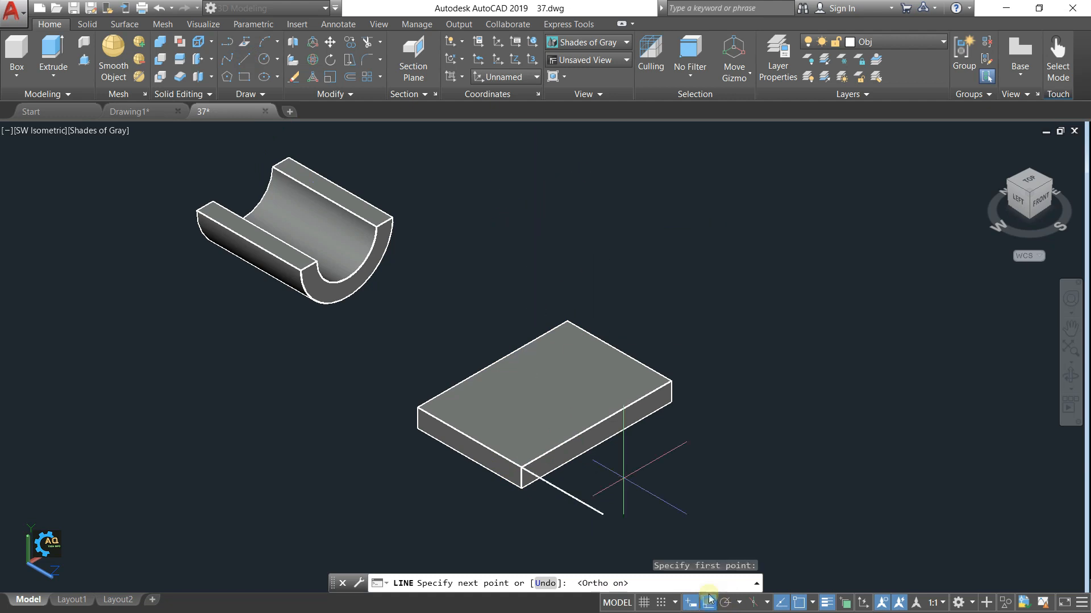
text(4)
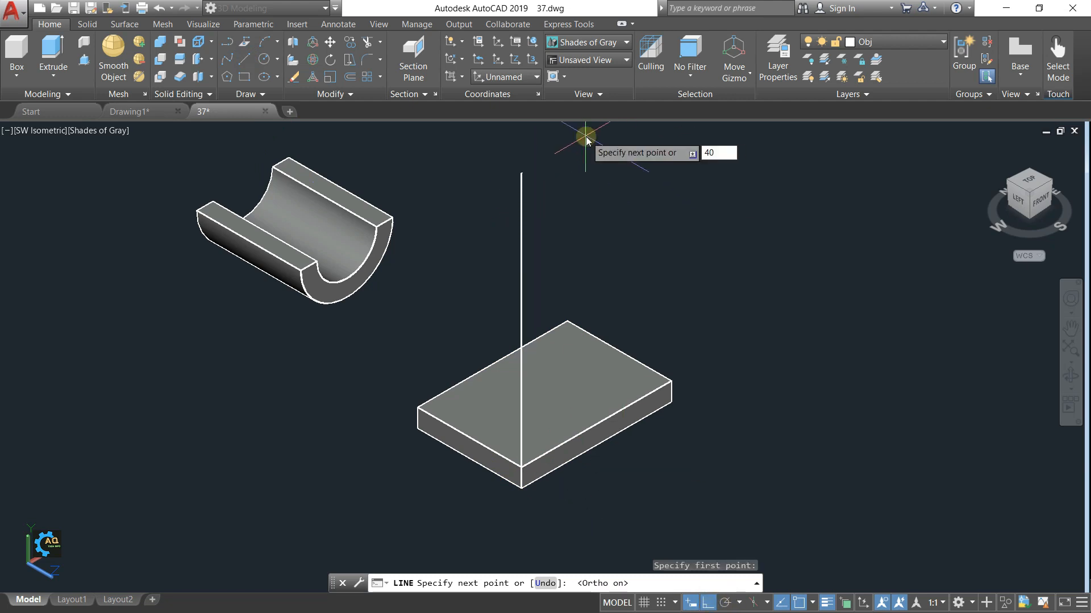
text(0)
key(Return)
key(Escape)
Draw a 40-unit vertical line upward from the midpoint of the base's front top edge
scroll(634, 406, up, 2)
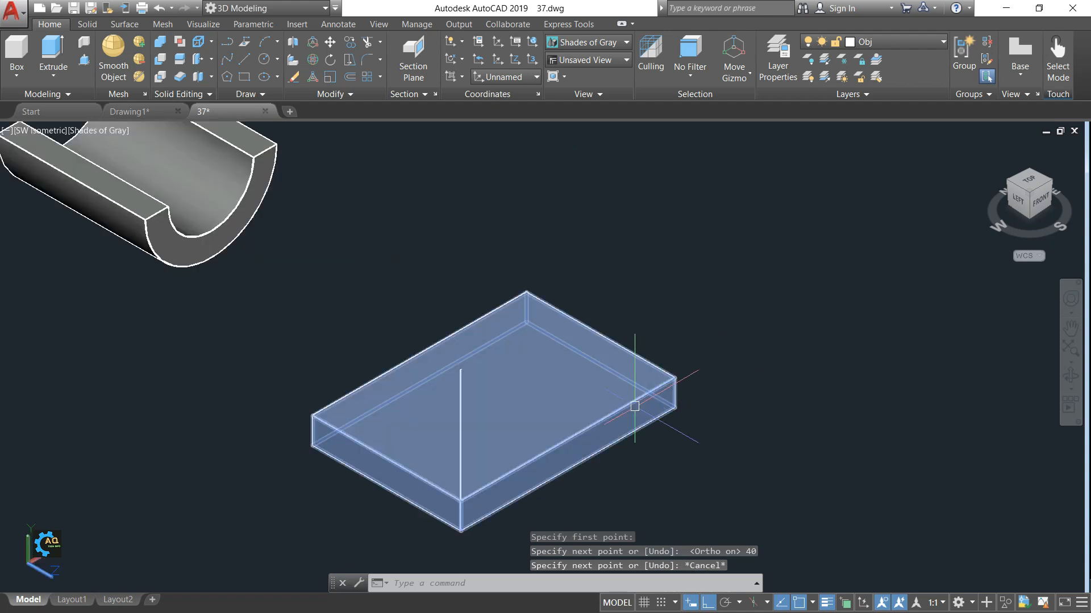
key(Return)
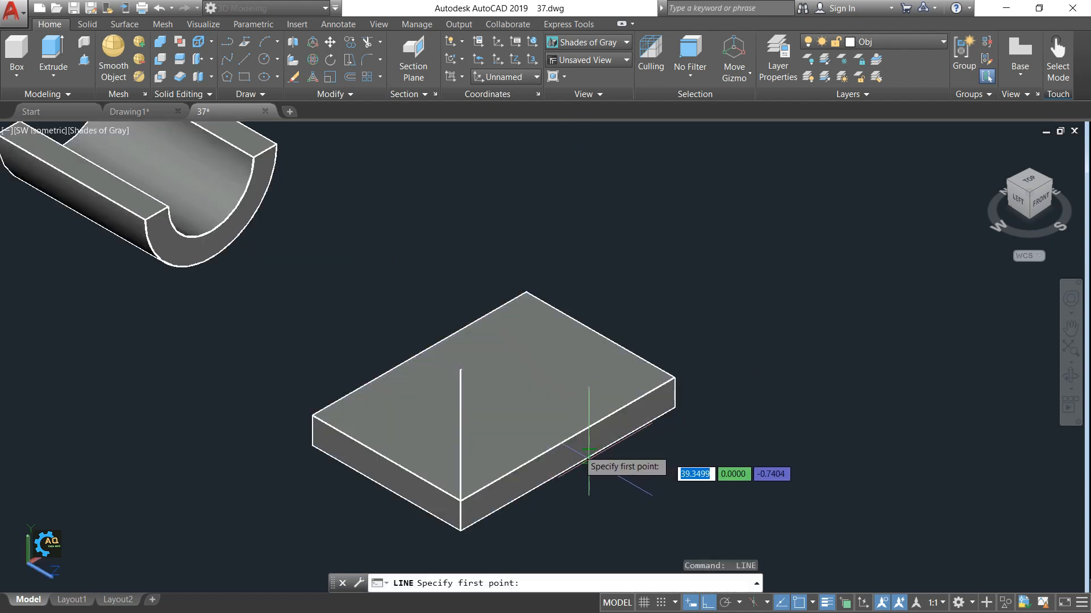
click(568, 439)
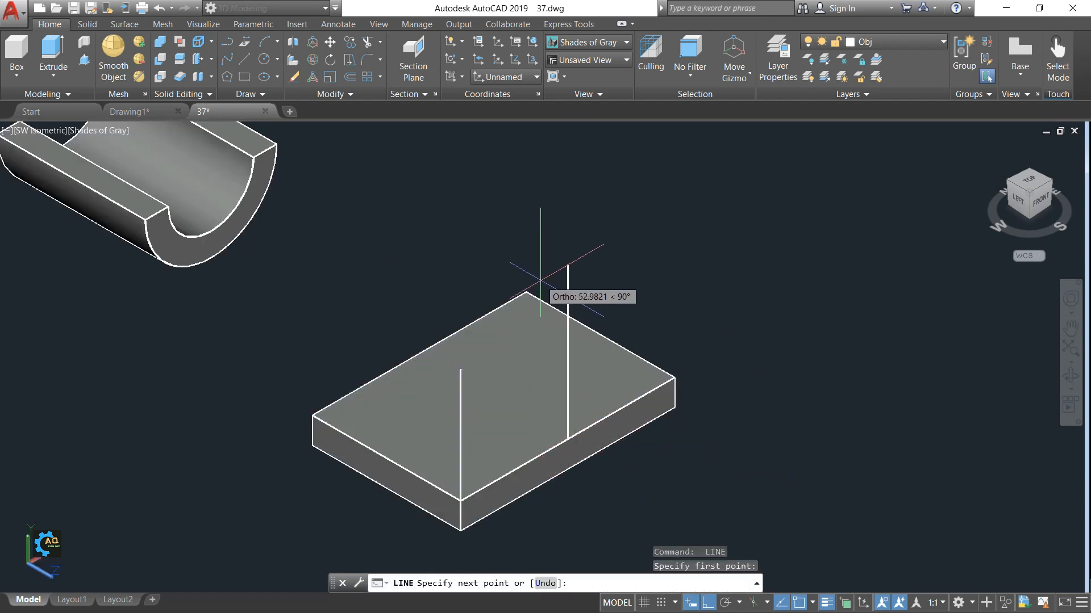
text(4)
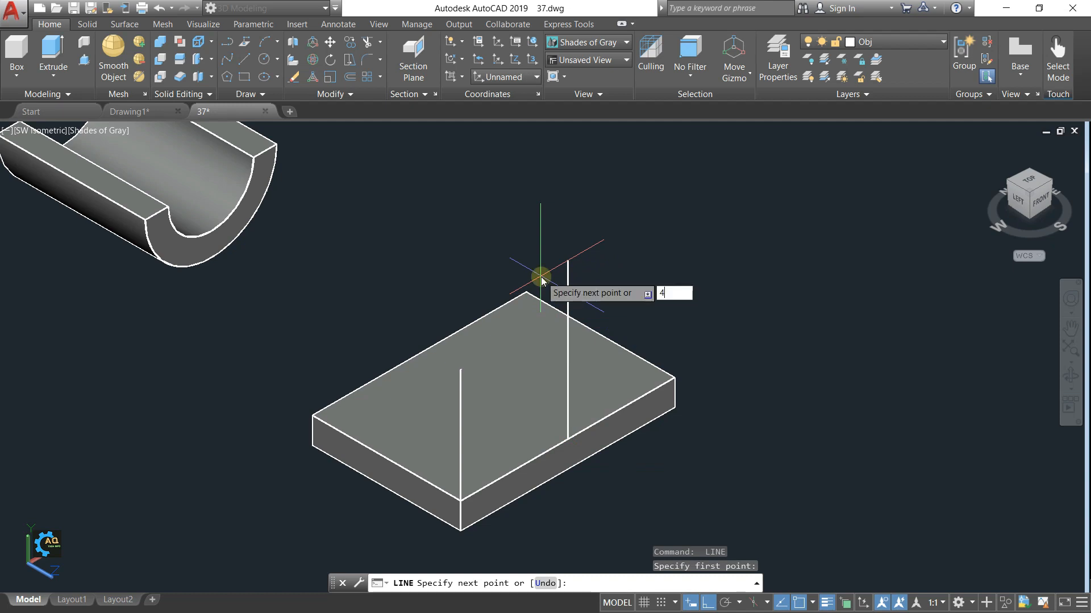
text(0)
key(Return)
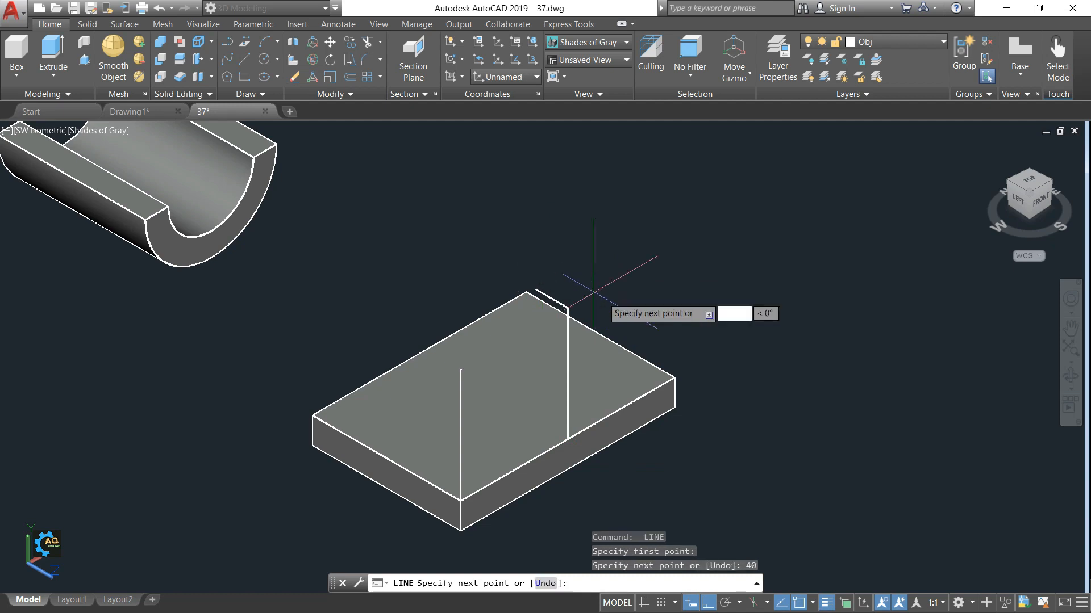
key(Escape)
middle_drag(379, 257, 417, 261)
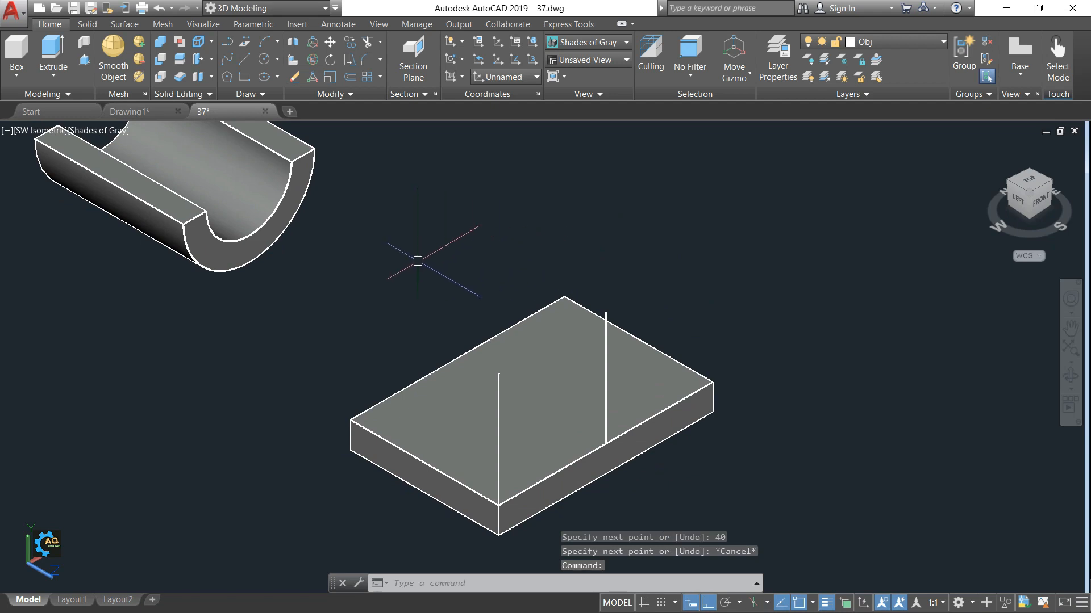
Draw a line across the bearing's front face between the two upper ends of the inner arc
click(289, 164)
mouse_move(330, 284)
middle_down()
mouse_move(370, 312)
mouse_move(400, 311)
middle_up()
key(Escape)
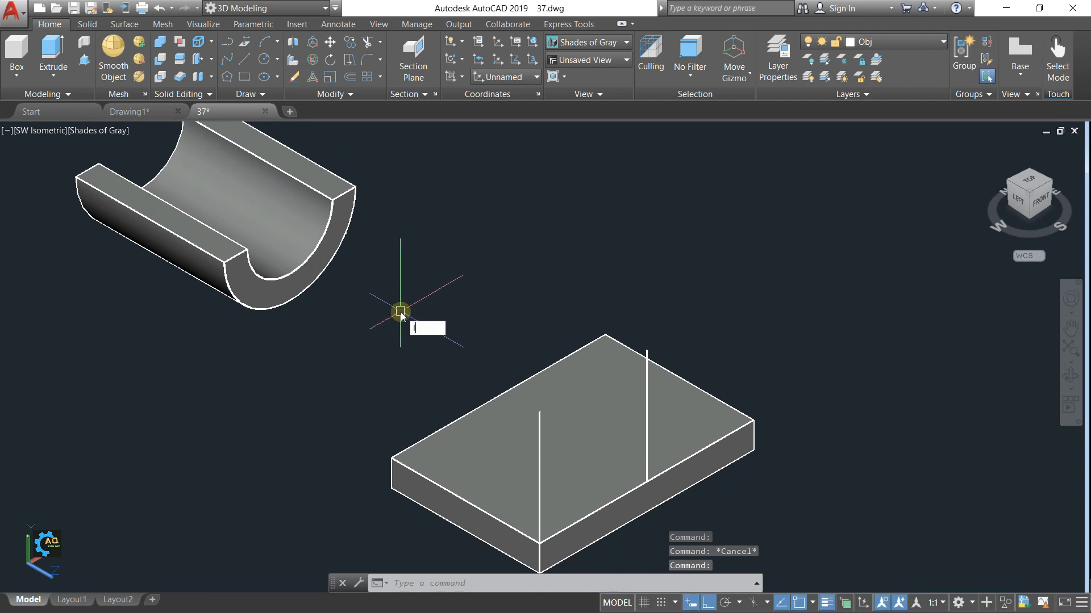
key(Return)
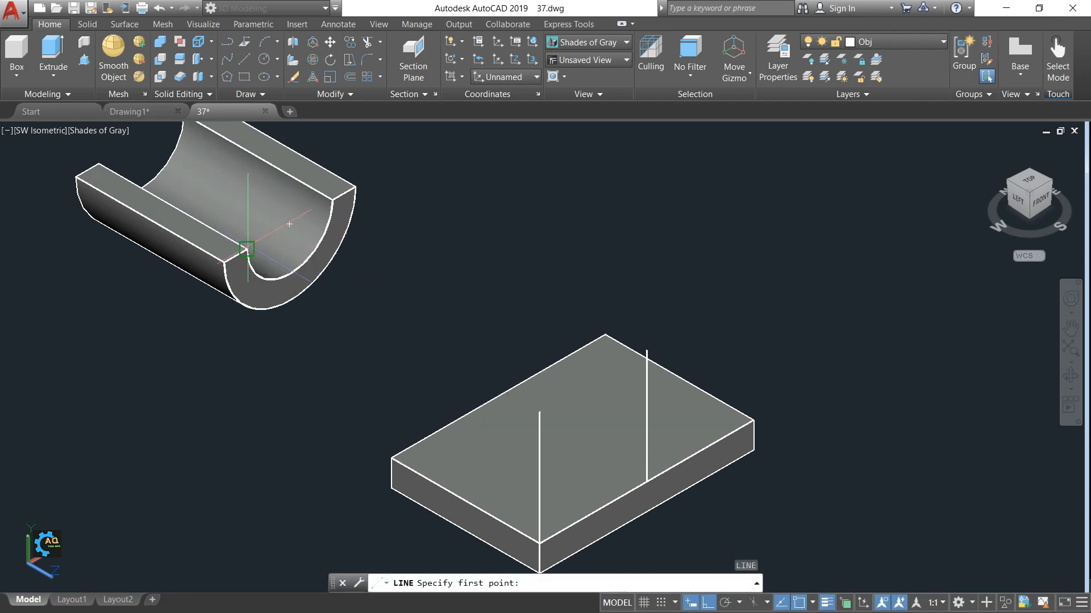
click(247, 250)
key(Escape)
middle_drag(393, 267, 415, 298)
middle_drag(276, 445, 213, 428)
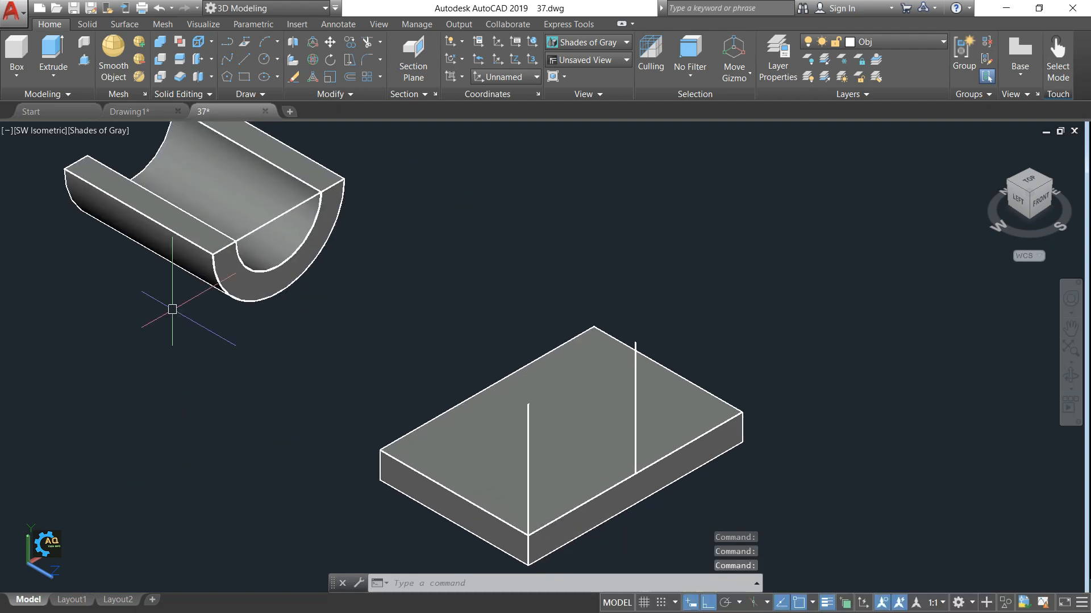
Move the bearing solid from the midpoint of its front diameter line to the upper end of the mid-edge vertical line
text(m)
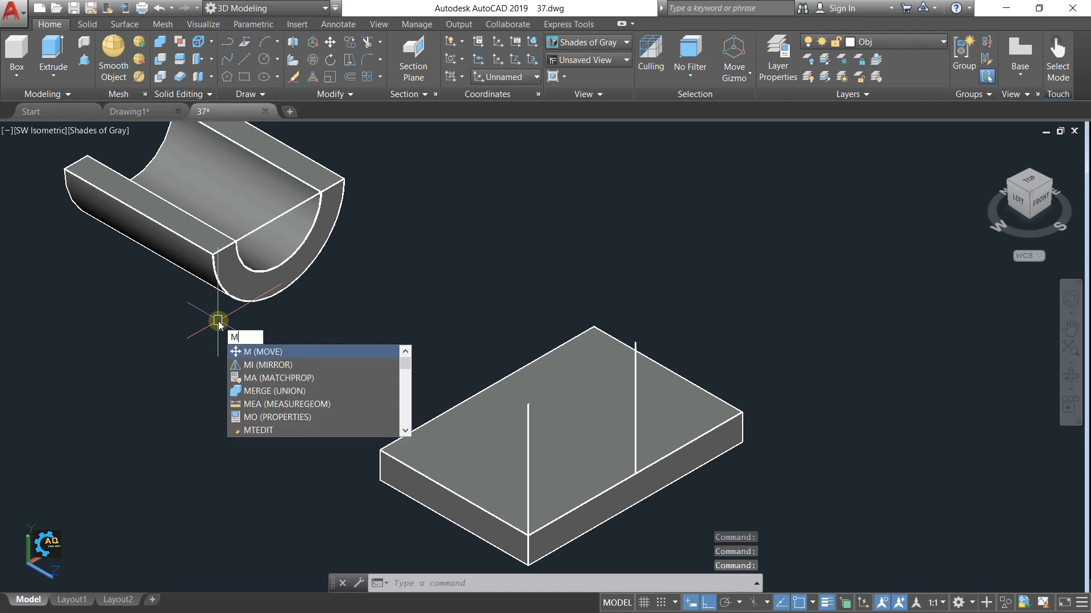
key(Return)
click(230, 292)
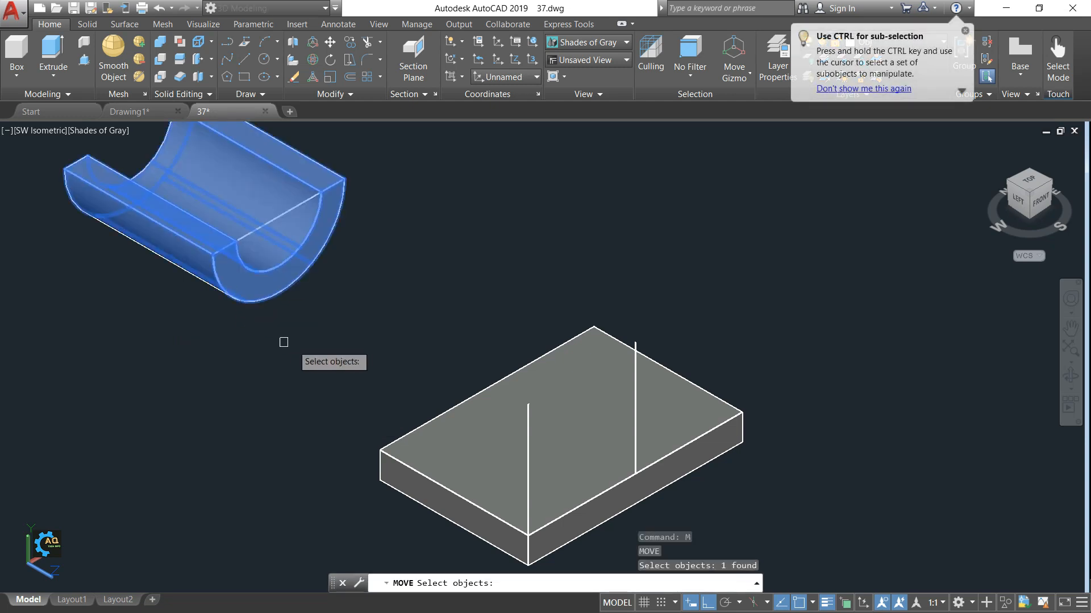
key(Return)
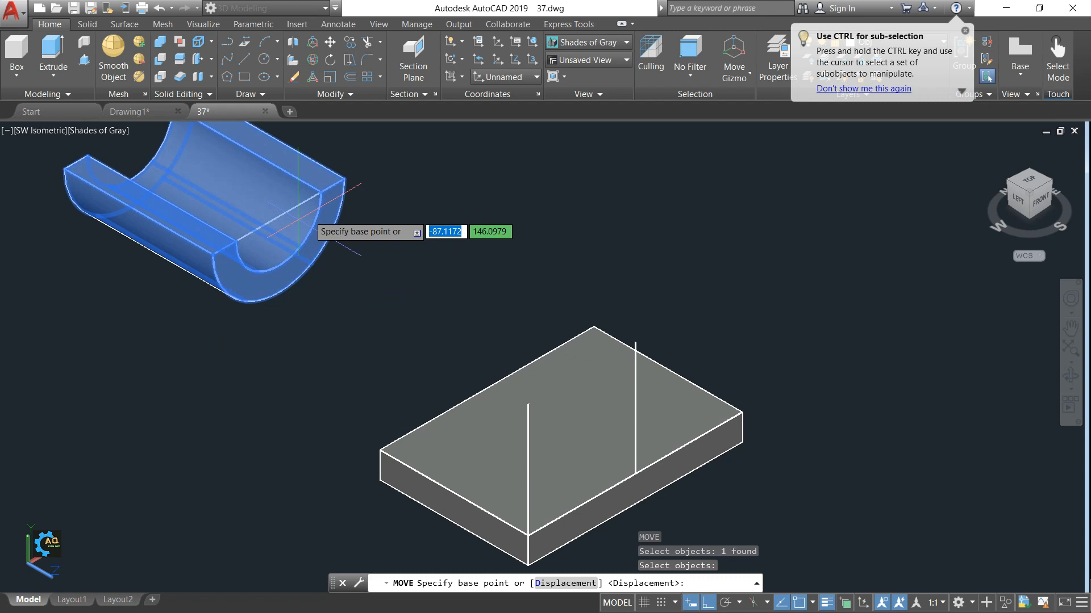
click(278, 216)
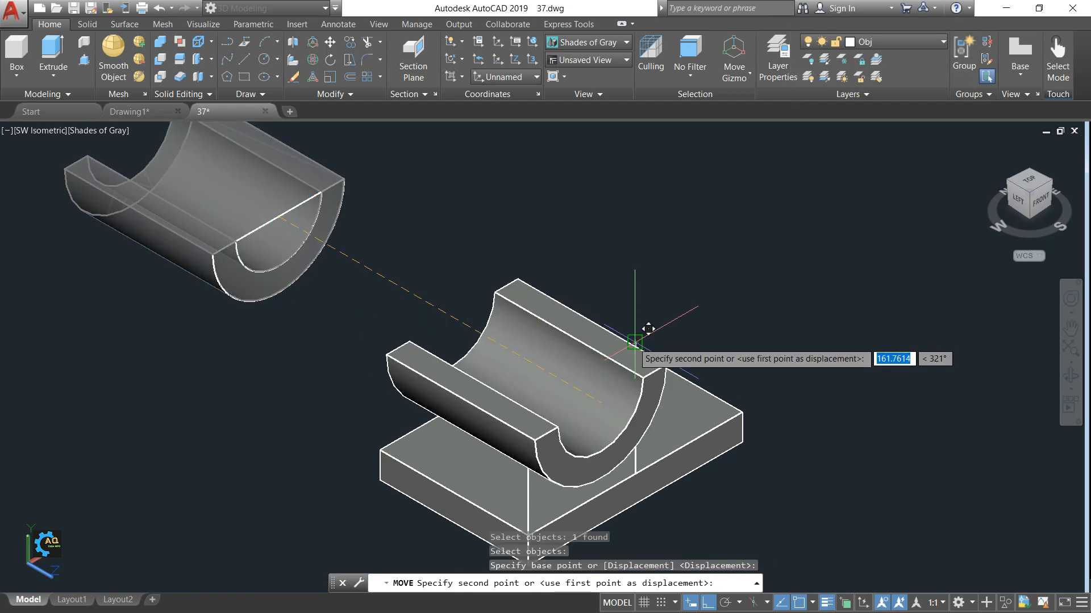
click(635, 343)
key(Escape)
Delete the leftover half-ring profile and diameter line at the bearing's original location
click(360, 165)
click(168, 326)
key(Delete)
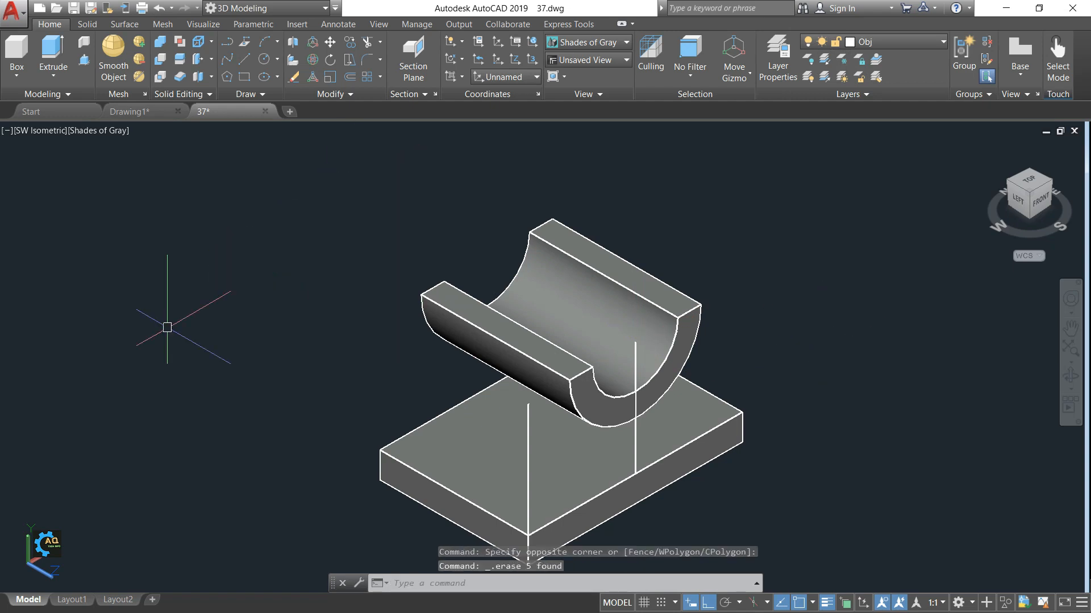
shift+middle_drag(691, 365, 718, 392)
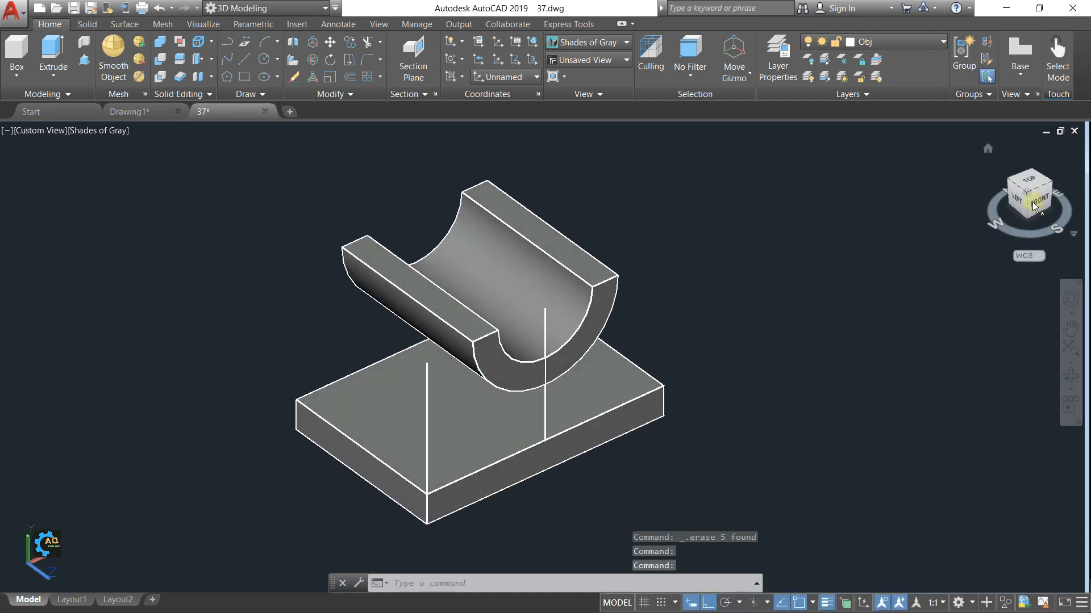
click(1028, 194)
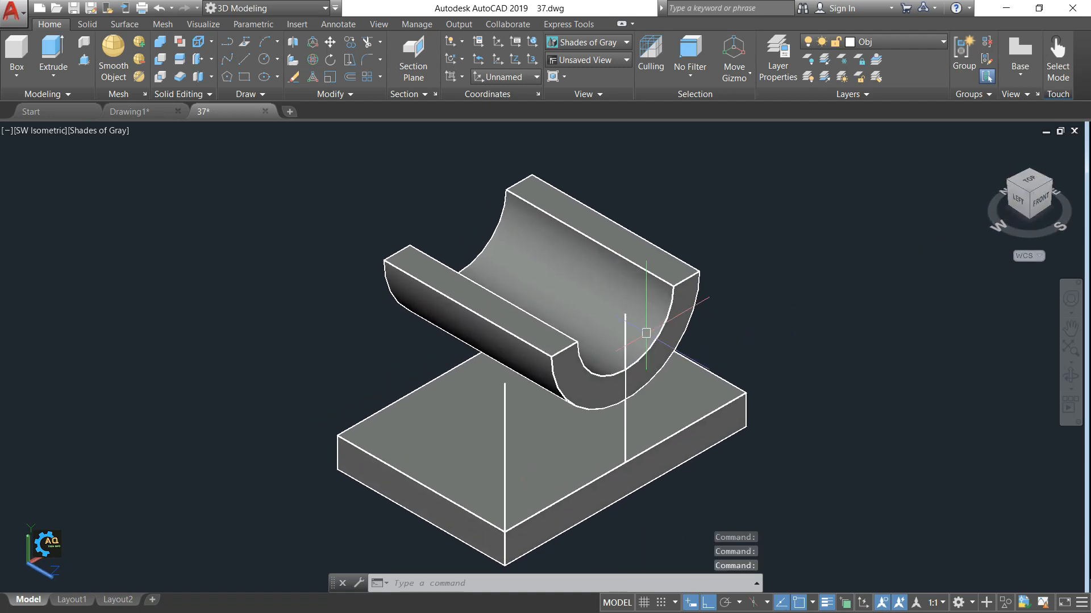
click(623, 329)
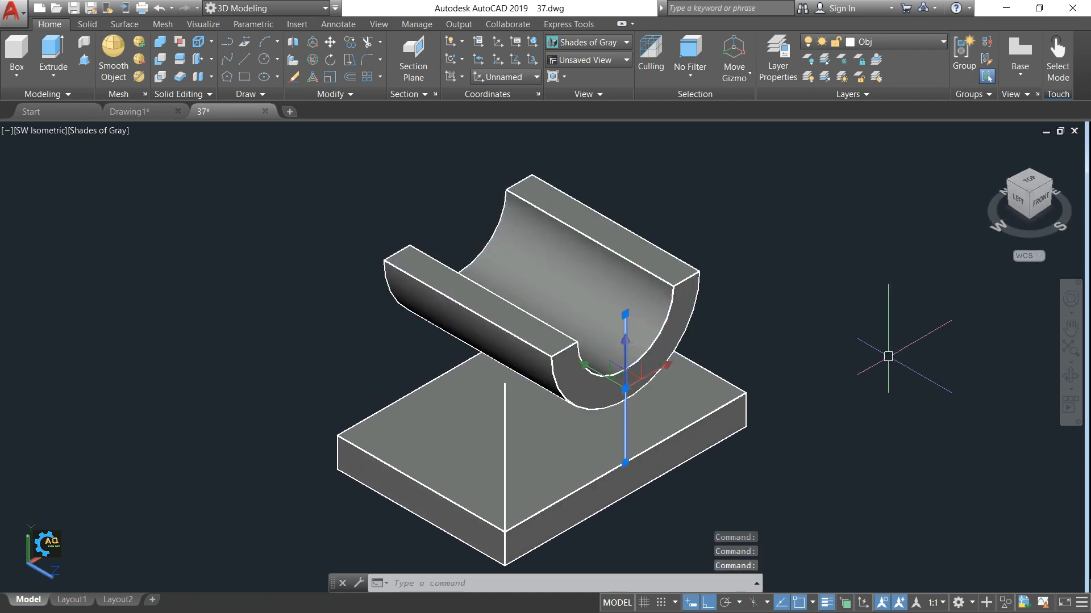
middle_drag(888, 357, 860, 341)
key(Escape)
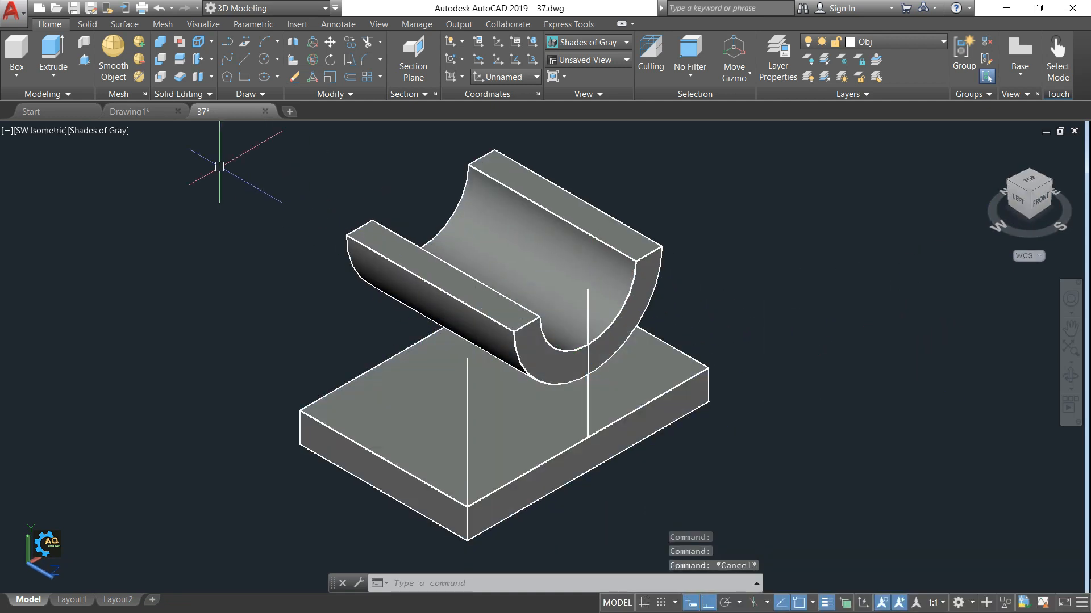
Check the rib in the reference drawing and draw a slanted line from the bearing's left outer top edge midpoint to the base's left top edge midpoint
click(144, 114)
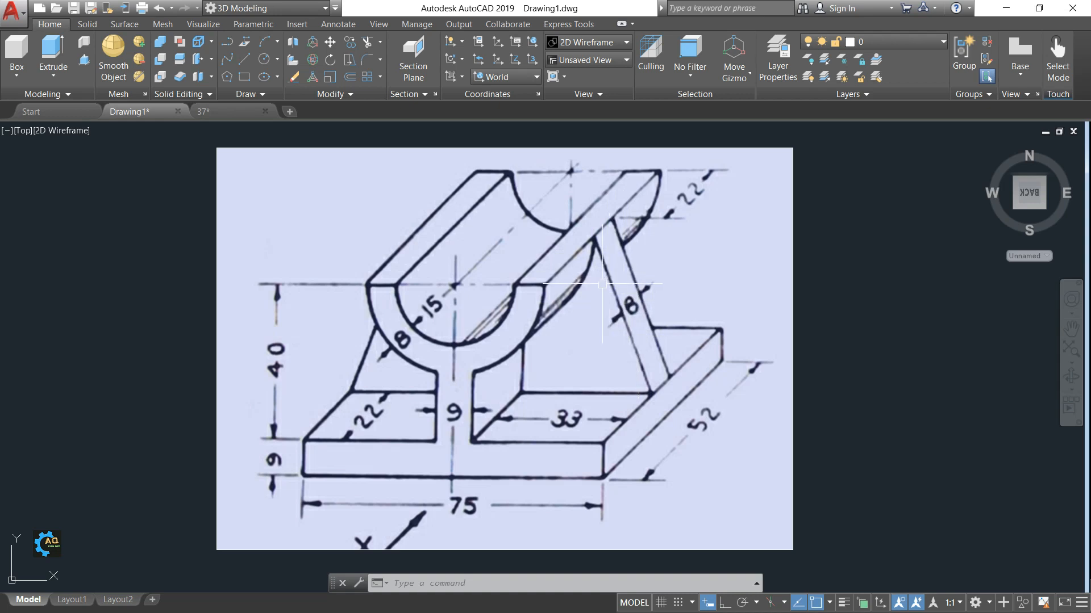
click(234, 112)
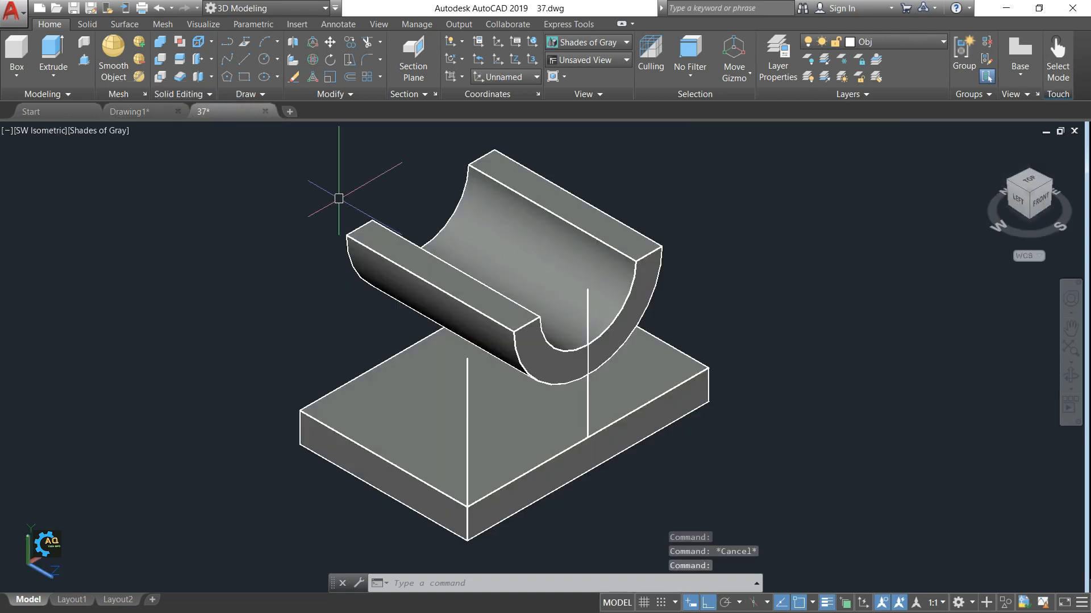
click(245, 60)
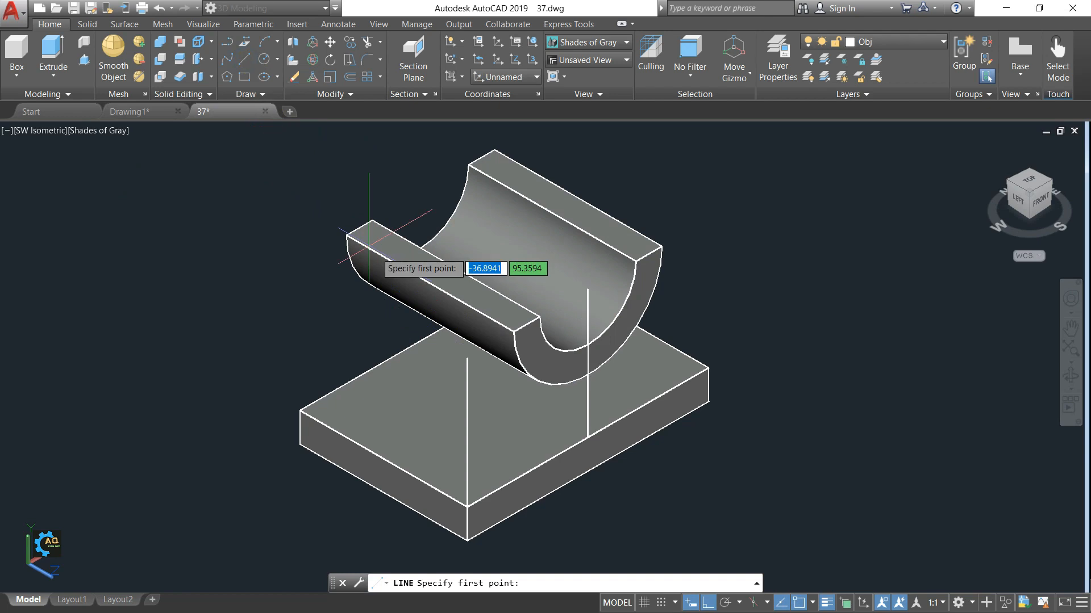
click(430, 285)
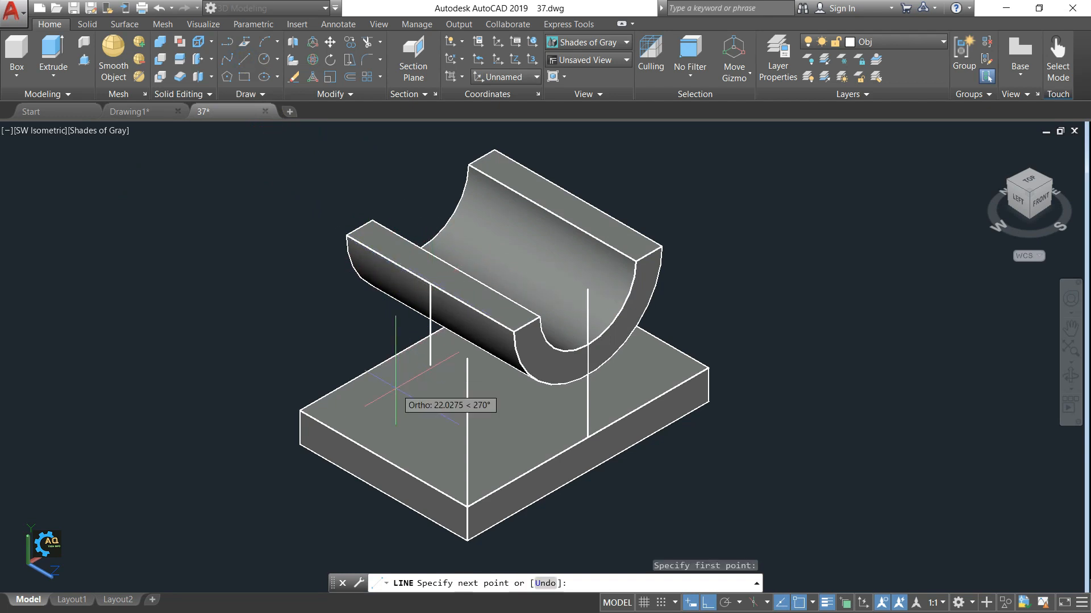
click(384, 458)
key(Escape)
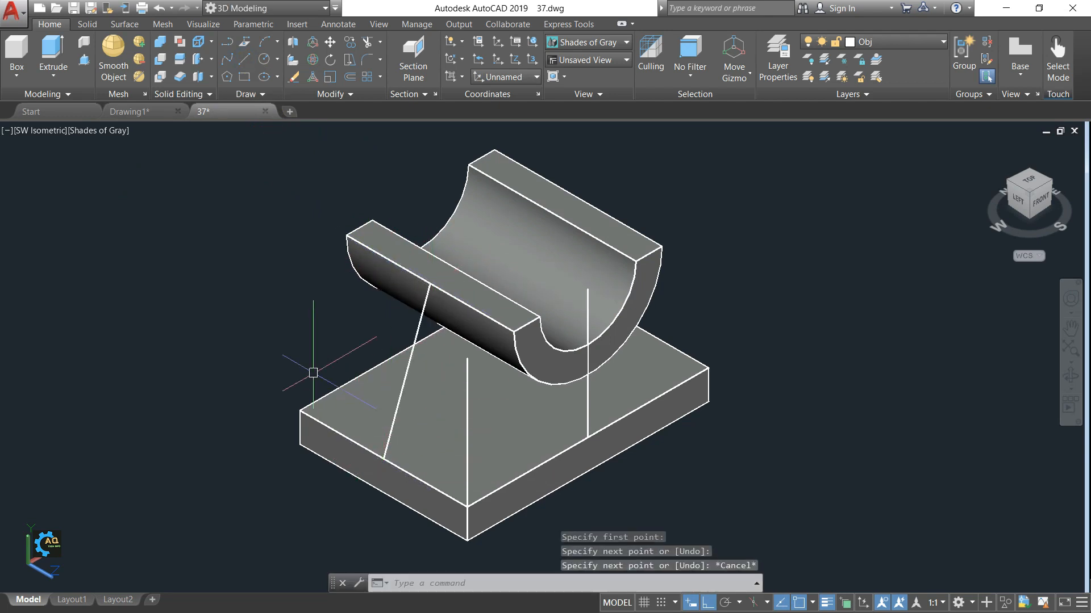
scroll(308, 358, up, 2)
middle_drag(307, 355, 332, 348)
click(458, 228)
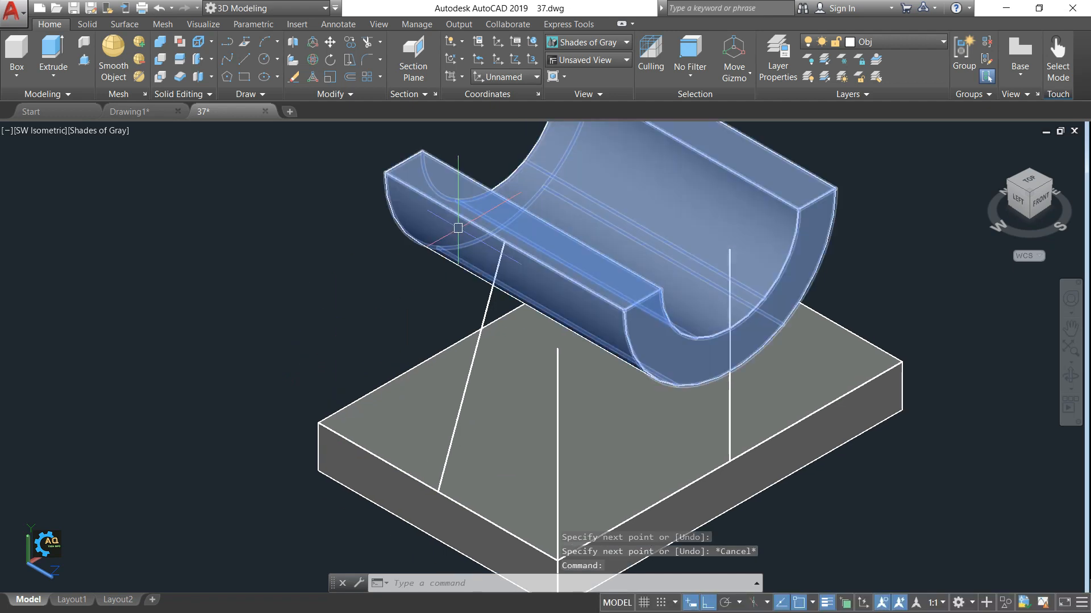
key(Escape)
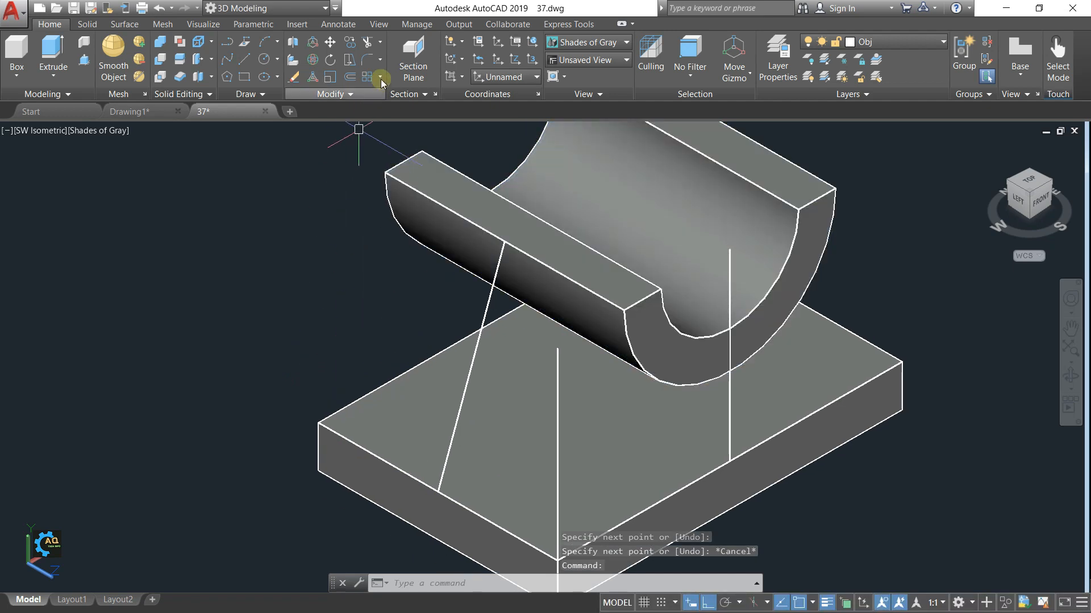
Try to offset the slanted rib line by 4 from the current isometric view
click(350, 78)
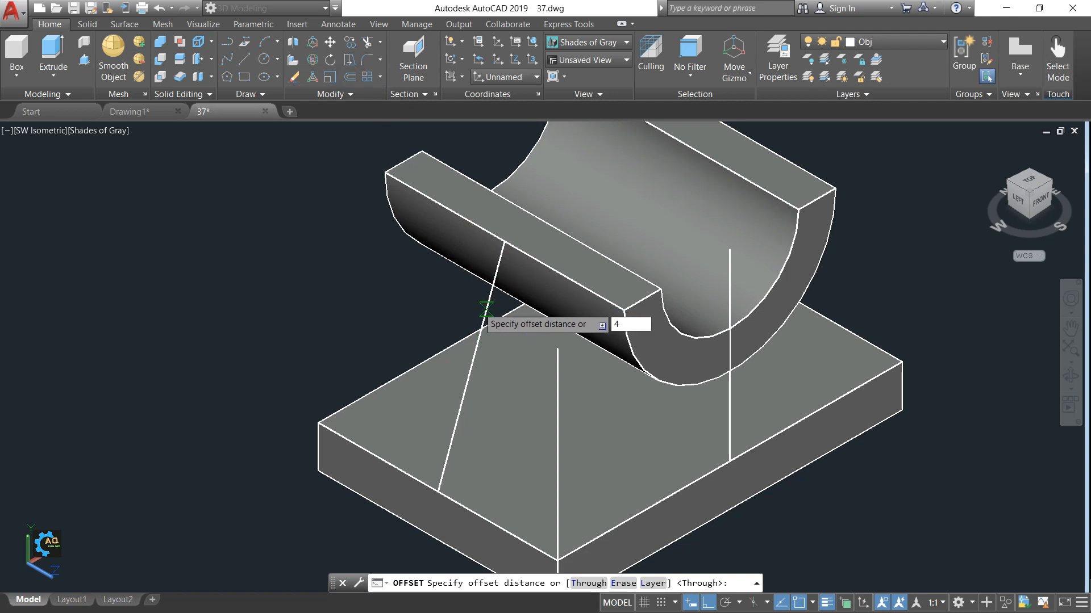
key(Return)
click(487, 309)
click(416, 297)
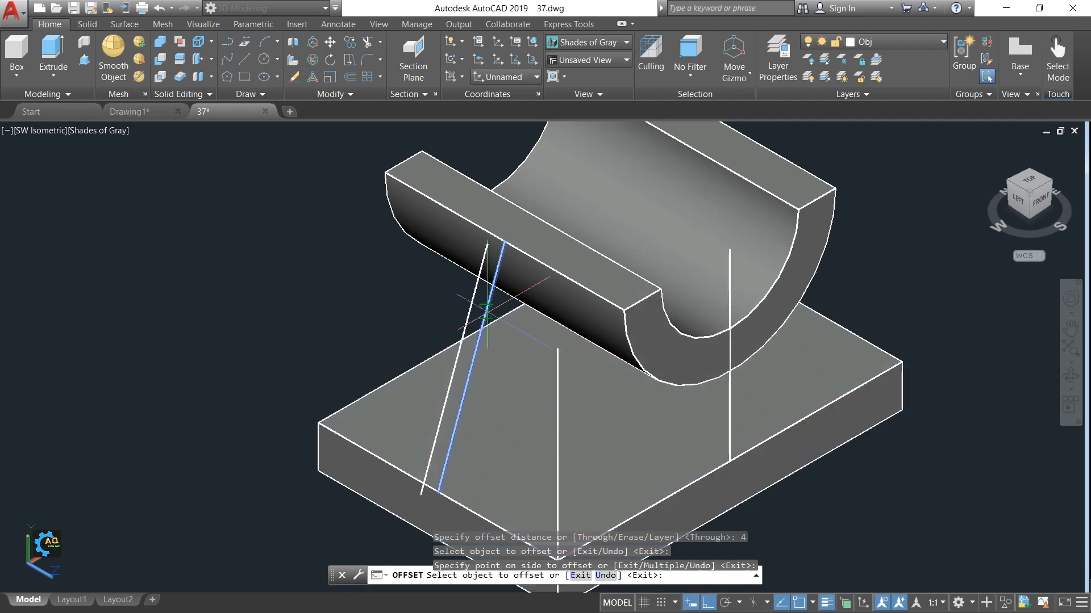
click(486, 311)
key(Escape)
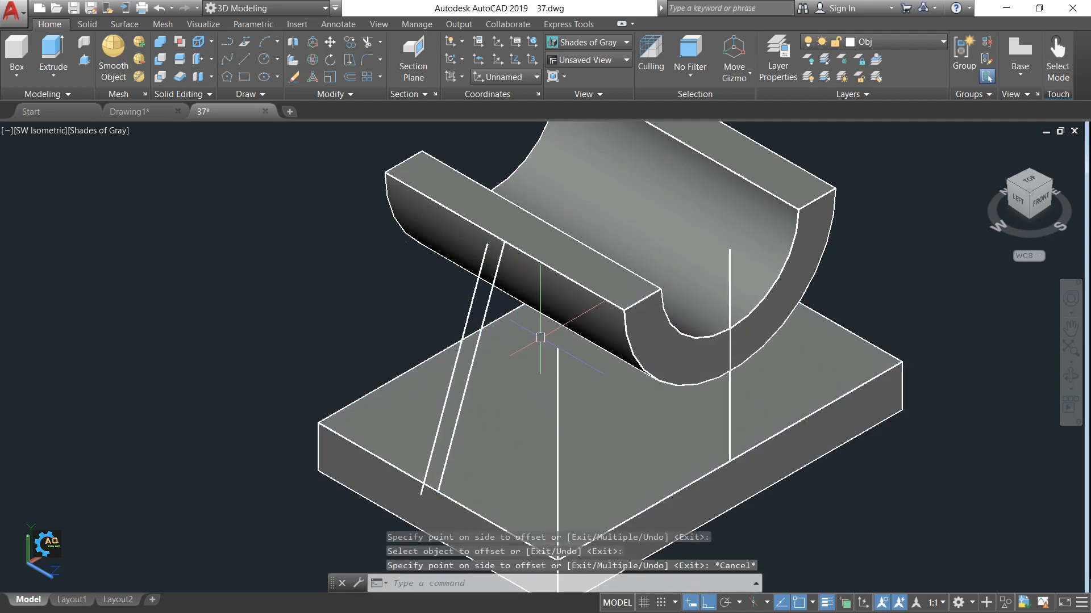
Delete the offset copy of the slanted rib line
scroll(560, 353, down, 3)
shift+middle_drag(560, 353, 496, 329)
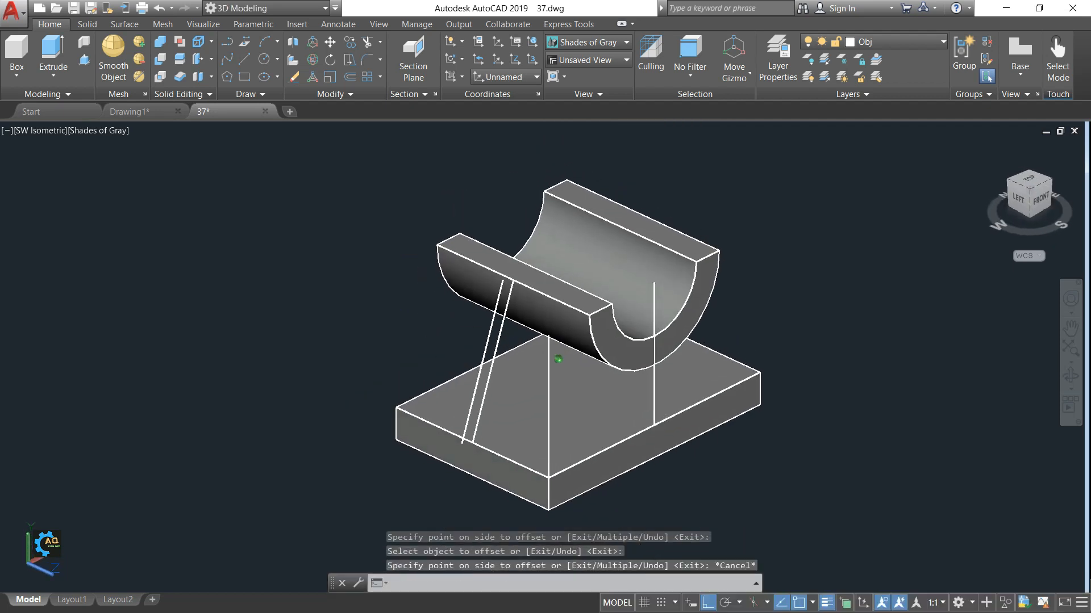
click(495, 328)
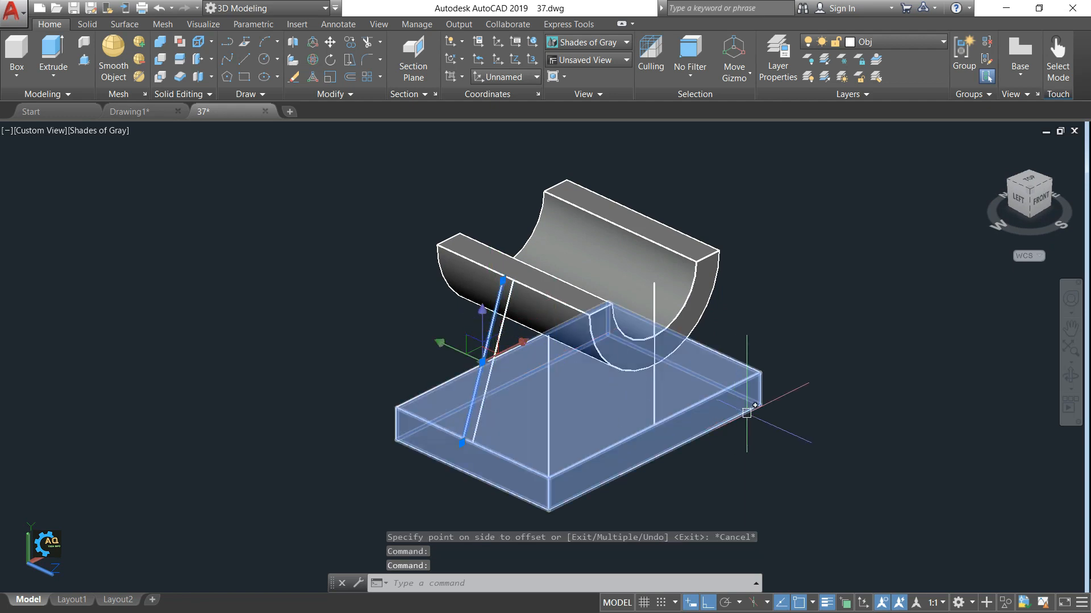
key(Delete)
In the Left view, offset the slanted rib line by 4 to both sides
scroll(475, 321, up, 2)
shift+middle_drag(616, 360, 869, 303)
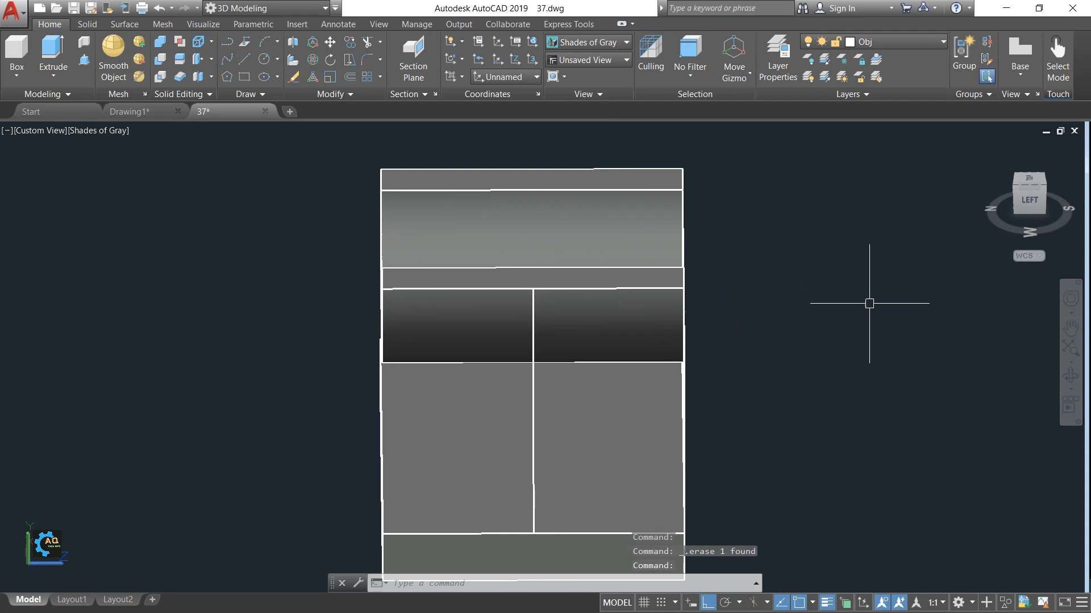
click(1028, 200)
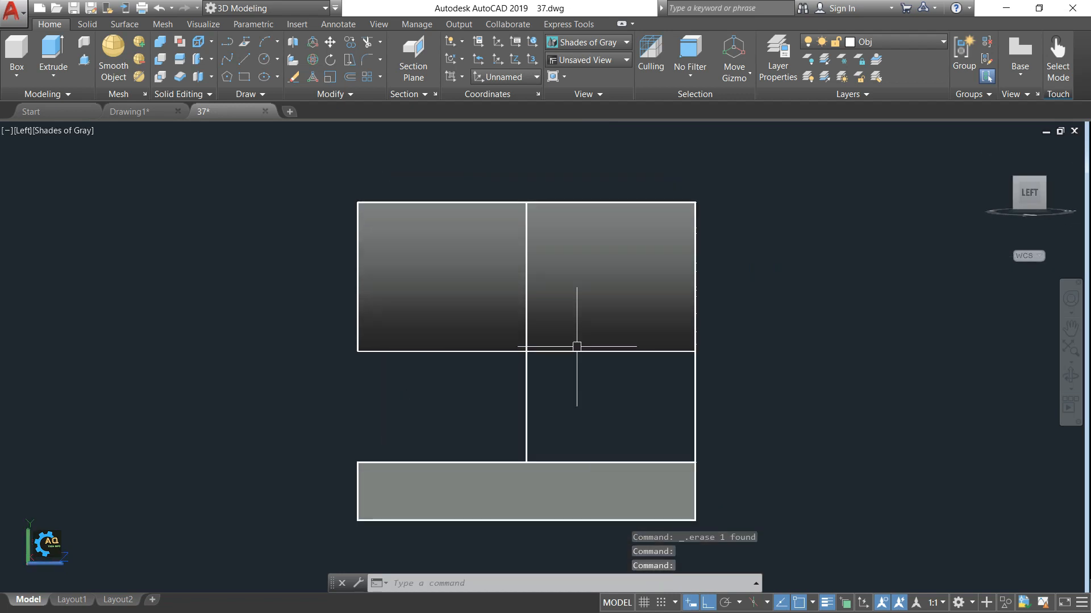
middle_drag(611, 397, 611, 393)
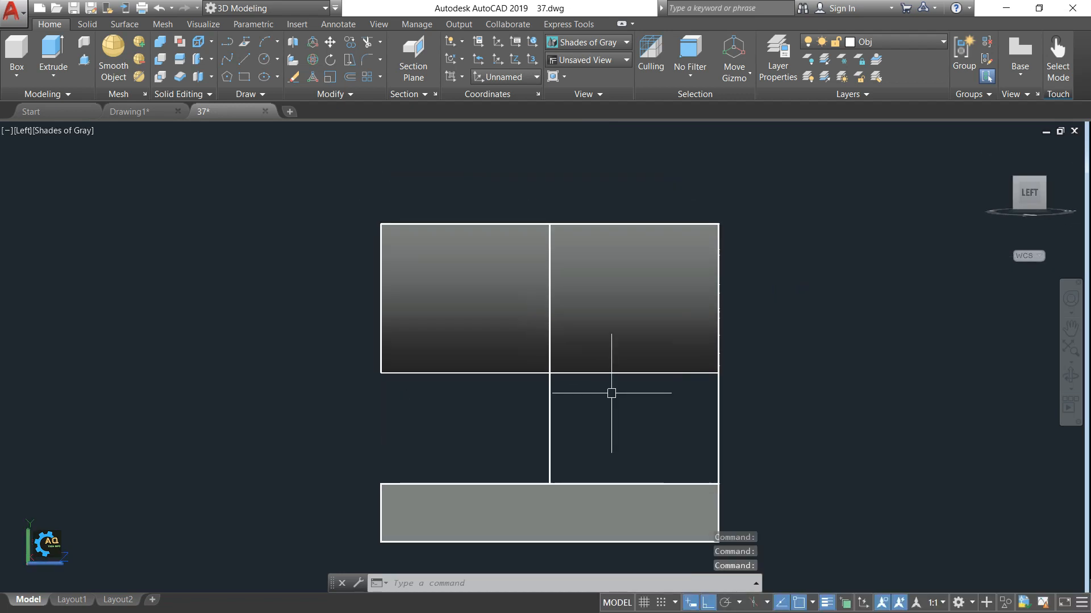
click(350, 80)
key(Return)
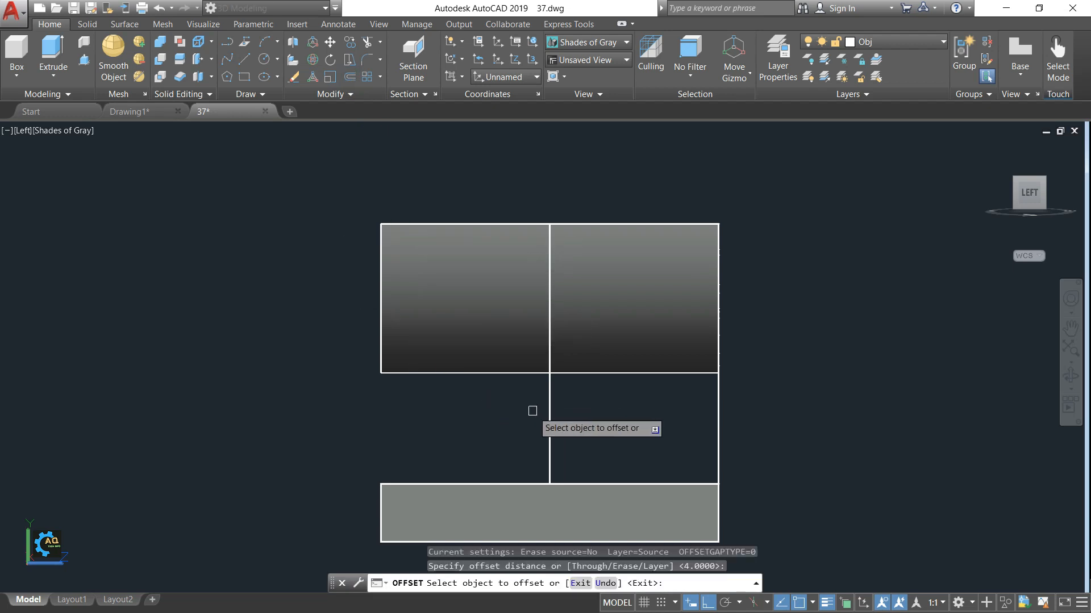
click(550, 406)
click(594, 414)
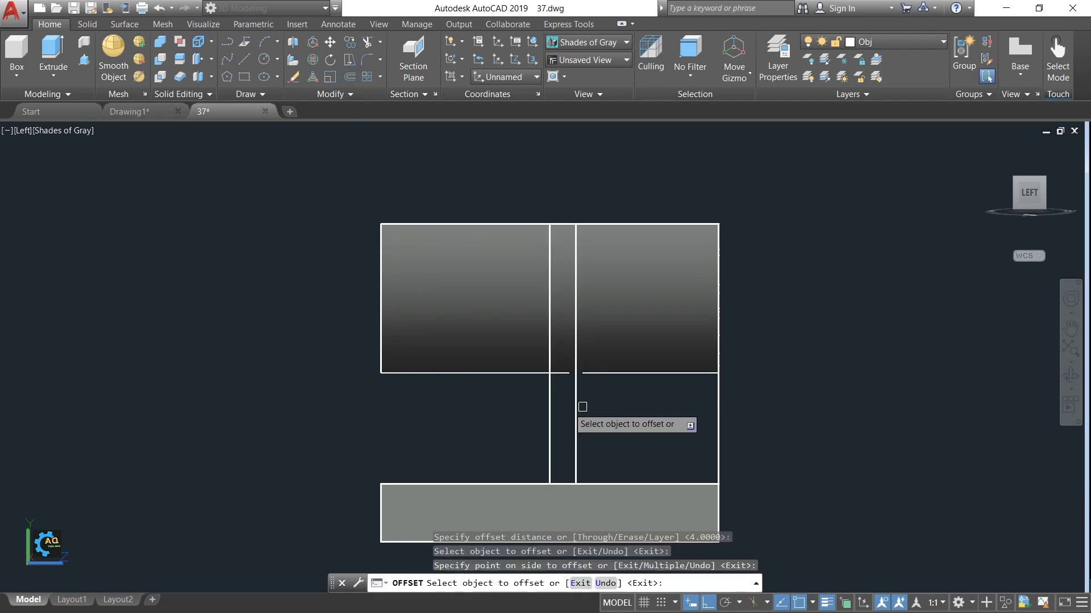
click(549, 405)
click(520, 401)
key(Escape)
scroll(530, 387, down, 2)
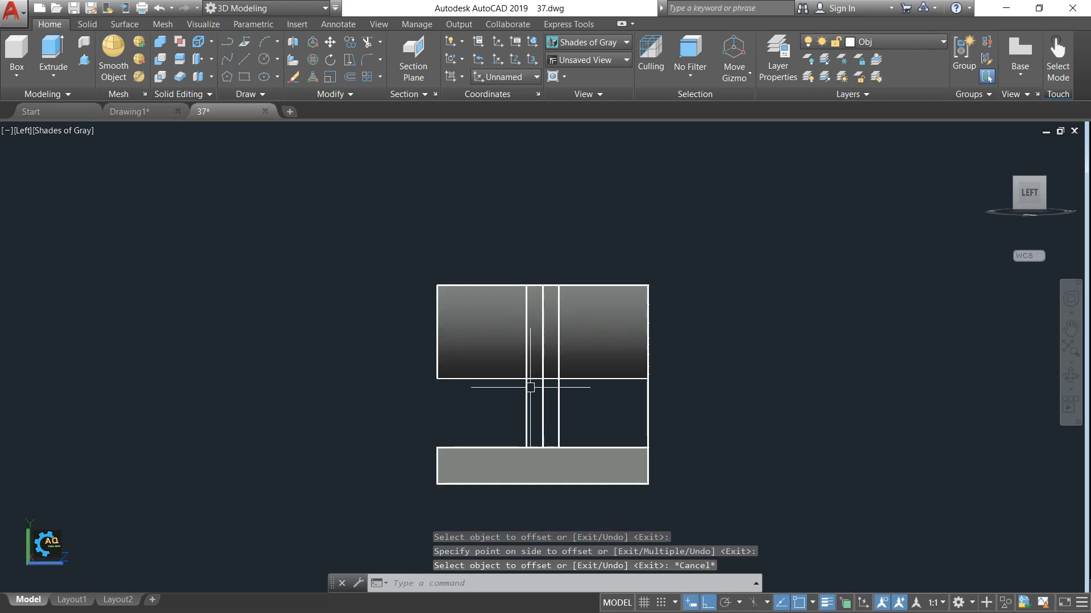
Check the web thickness in the reference drawing and, in the Front view, offset the central vertical line by 4.5 to both sides
shift+middle_drag(600, 414, 507, 438)
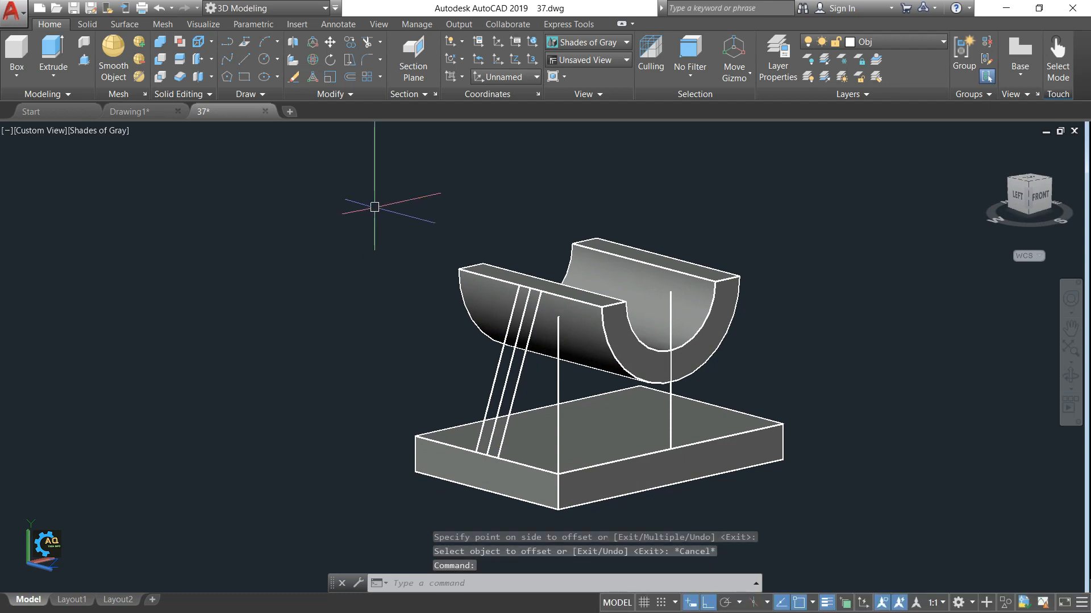
click(149, 116)
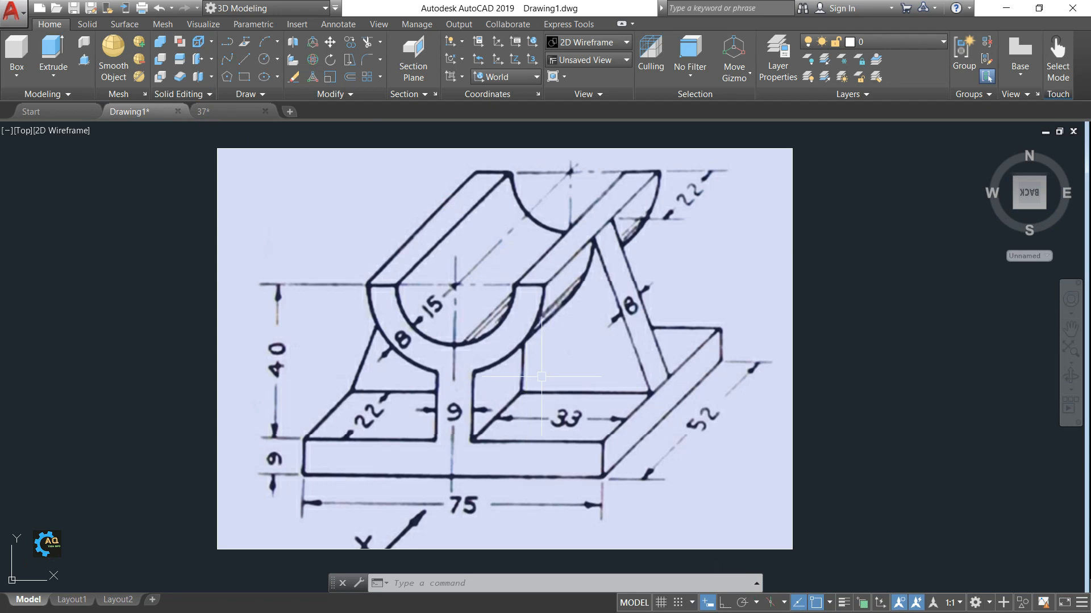
click(217, 112)
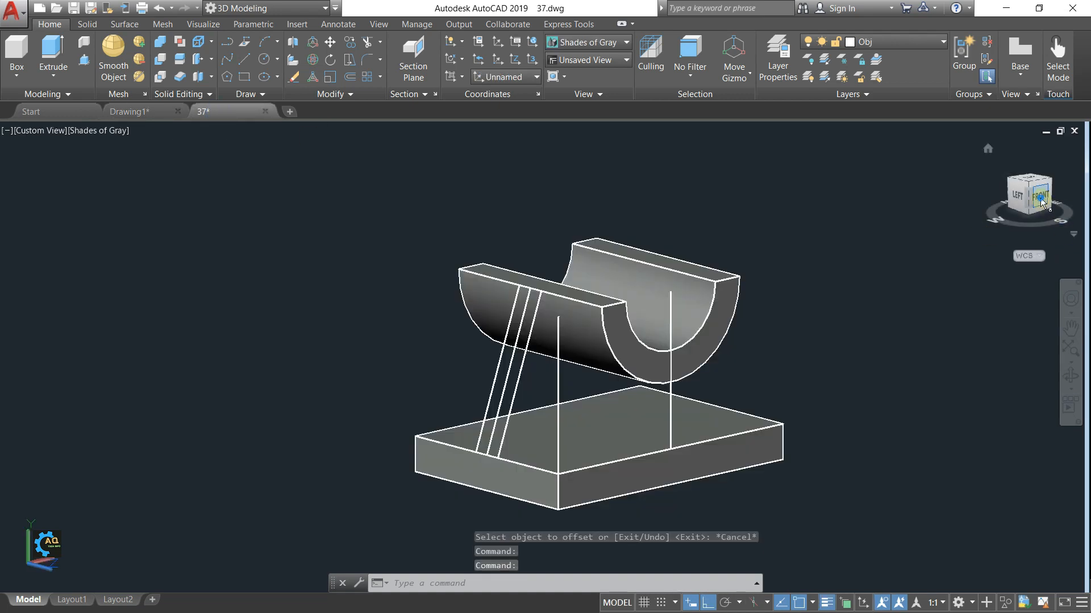
click(1040, 199)
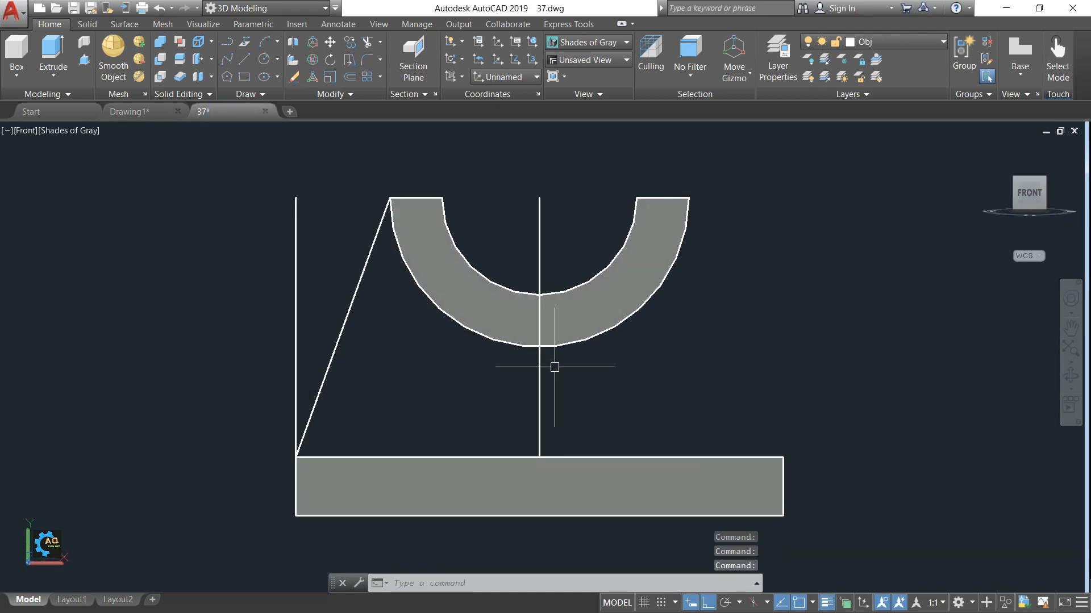
middle_drag(562, 391, 572, 404)
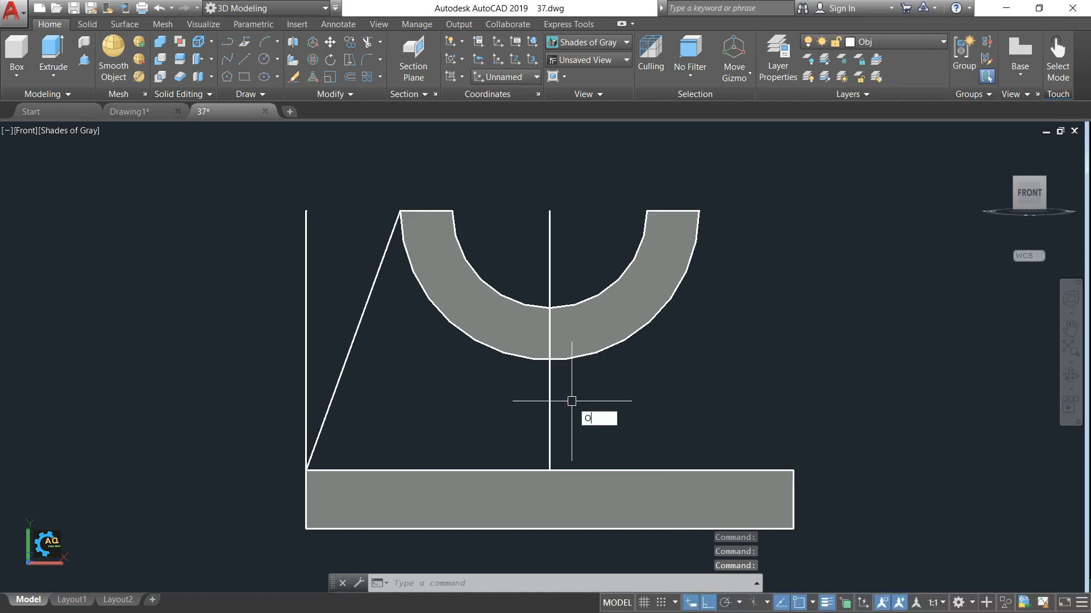
key(Return)
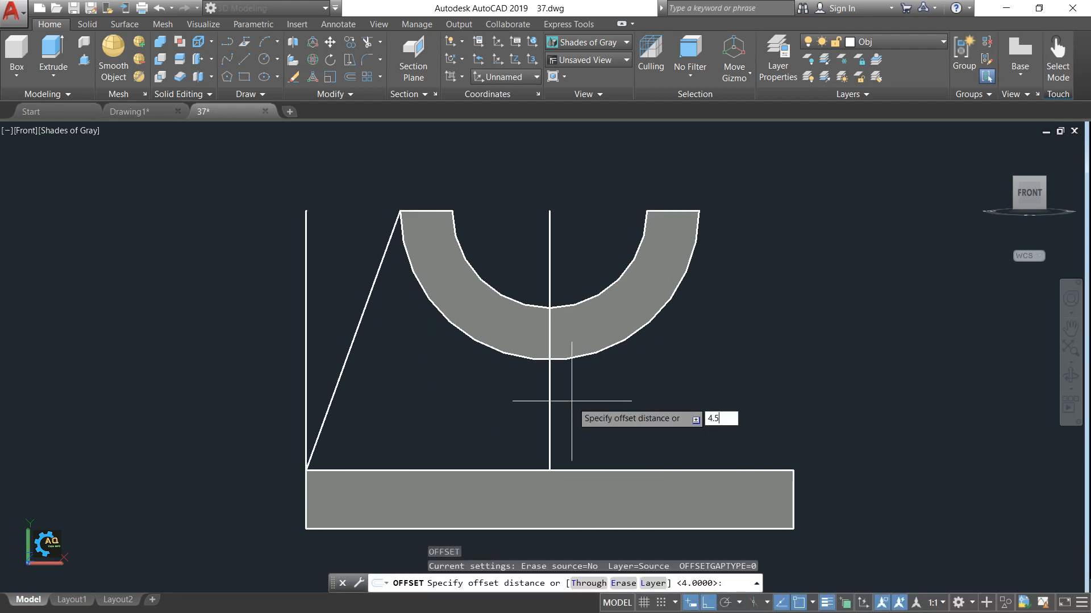
key(Return)
click(549, 401)
click(612, 402)
click(549, 397)
click(483, 397)
key(Escape)
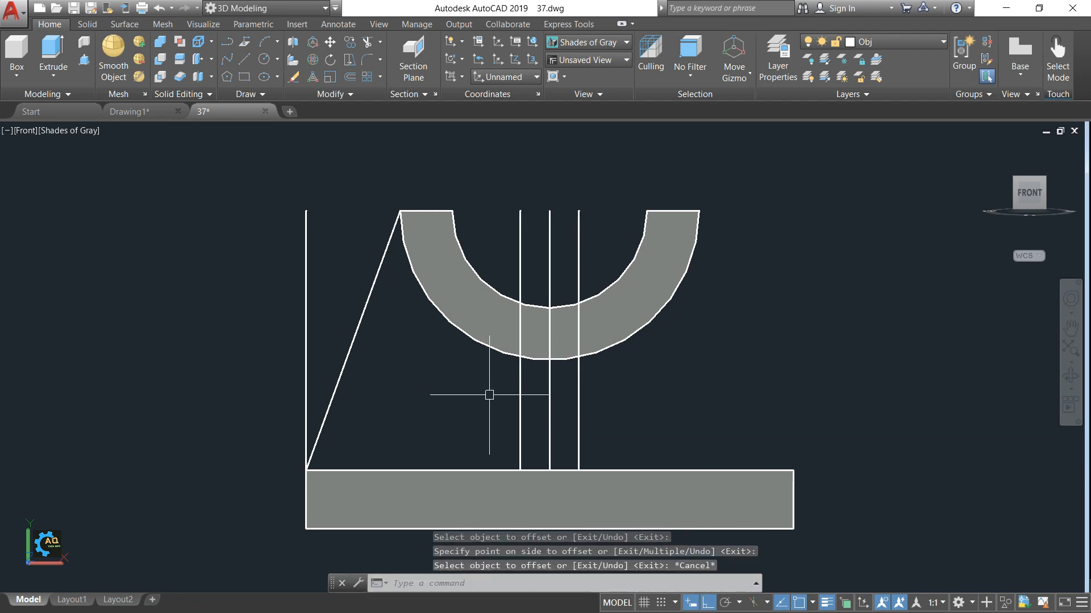
Try to trim the vertical lines where they cross the bearing's half-ring
text(tr)
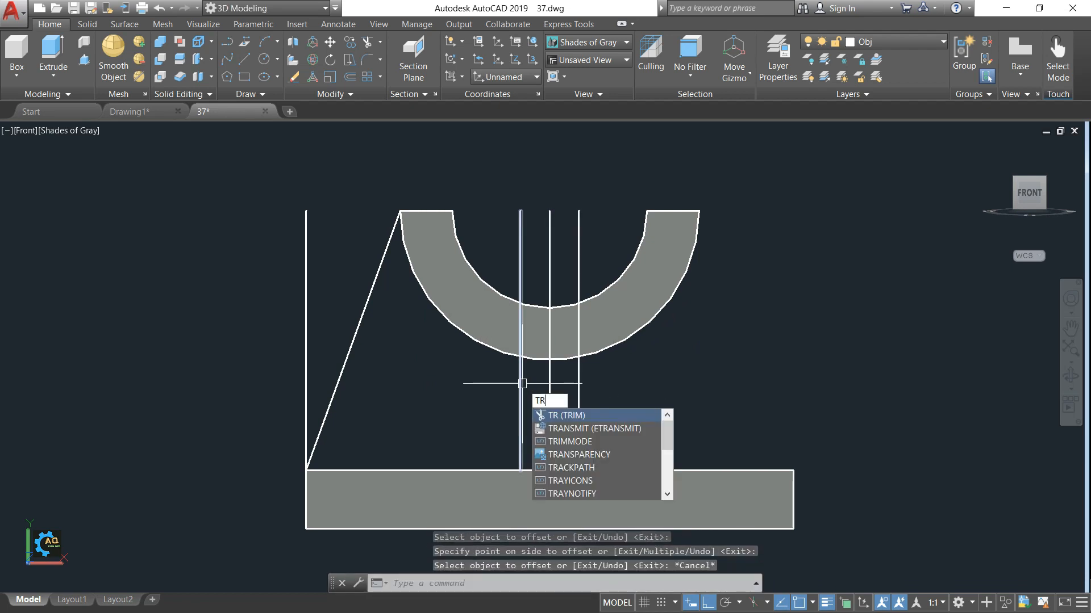
key(Return)
key(Return)
click(522, 341)
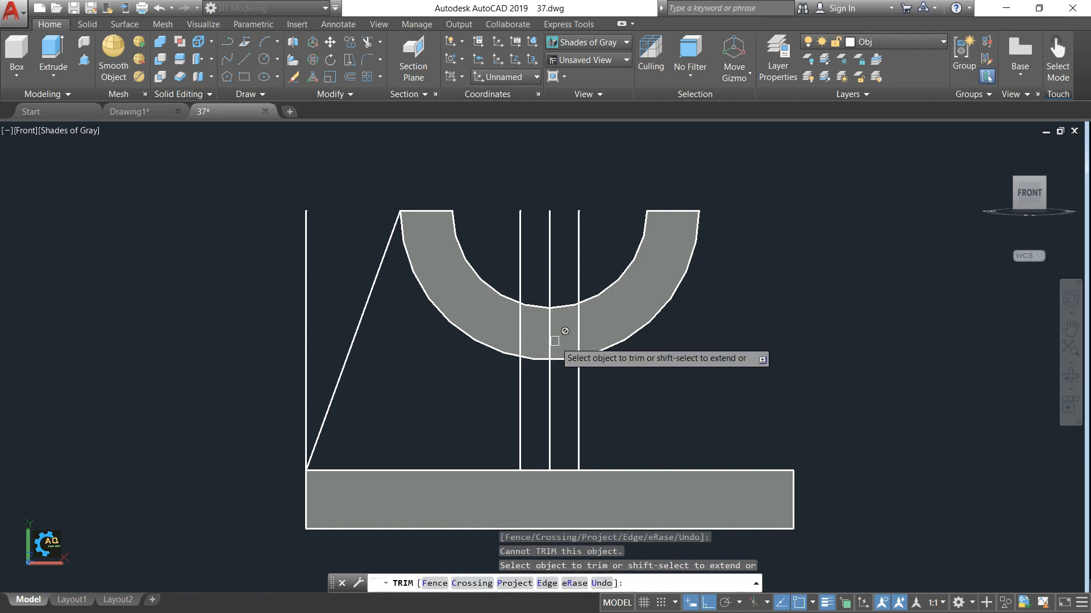
key(Escape)
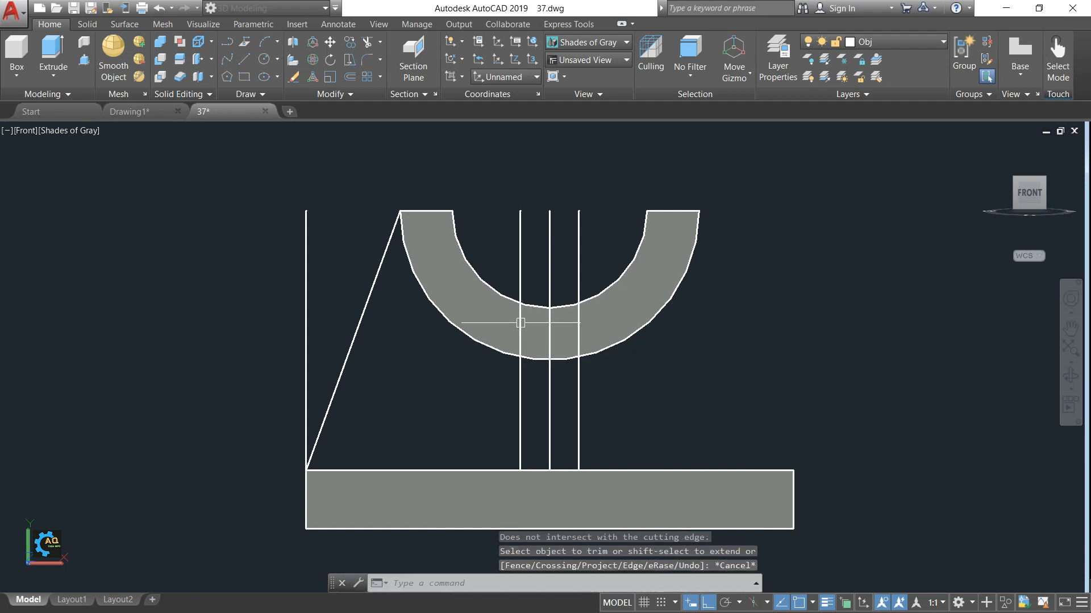
key(Return)
key(Return)
click(550, 390)
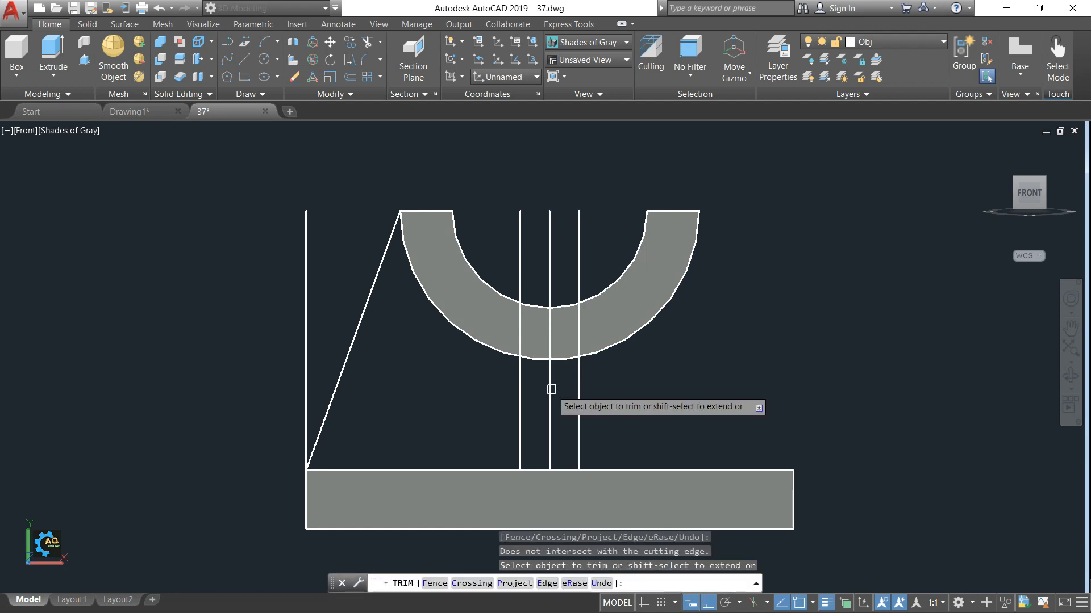
key(Escape)
Delete the central vertical line between the two web lines
click(549, 391)
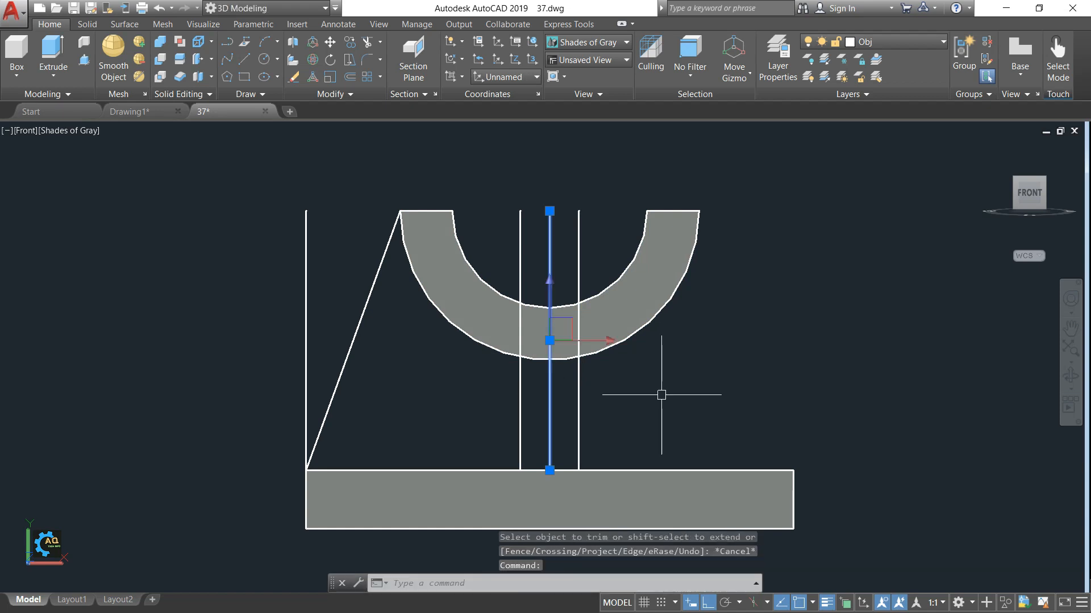
key(Delete)
Try to Presspull the area enclosed by the two vertical web lines, the bearing and the base
shift+middle_drag(647, 391, 540, 359)
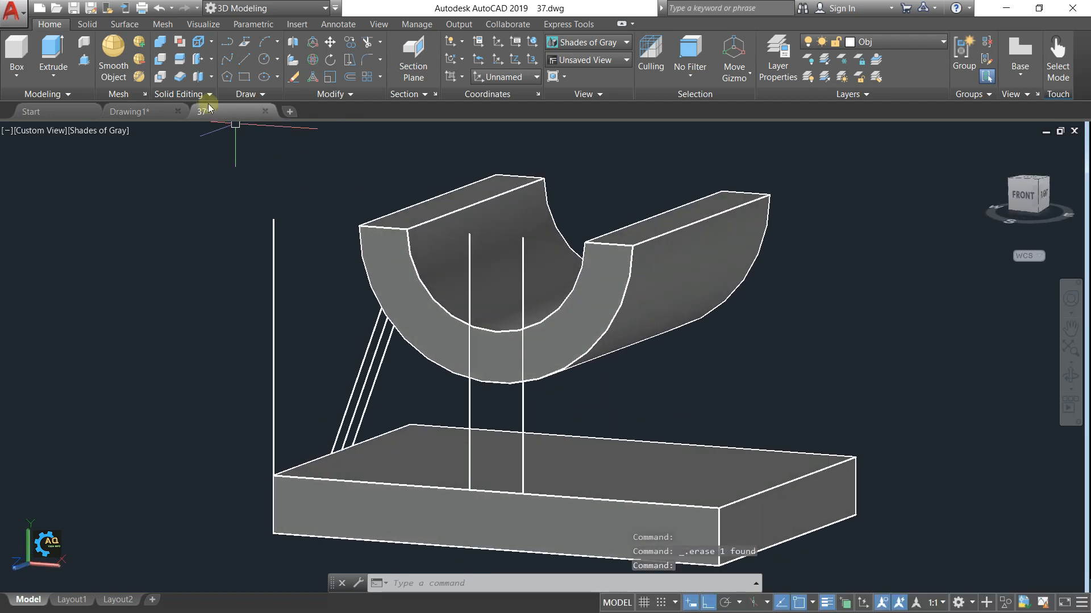
click(83, 59)
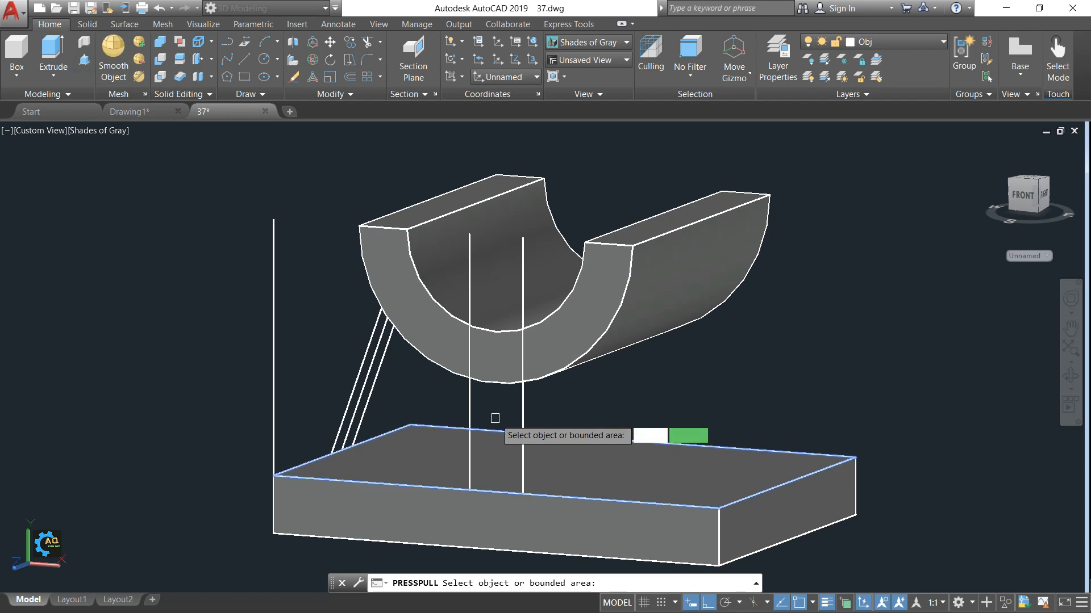
scroll(519, 409, down, 4)
scroll(520, 409, up, 3)
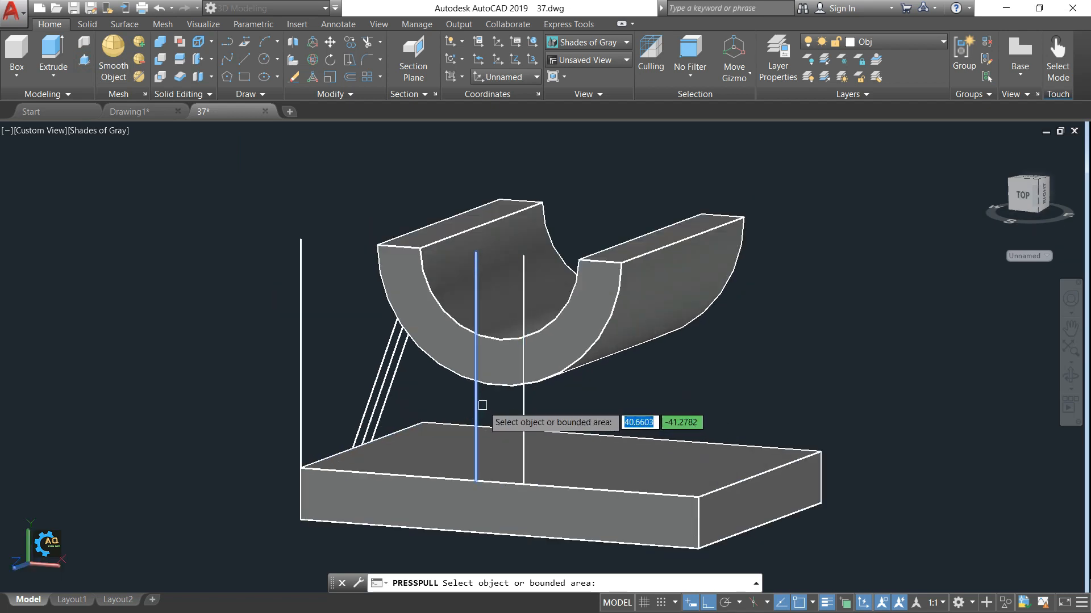
key(Escape)
shift+middle_drag(588, 455, 639, 415)
key(Return)
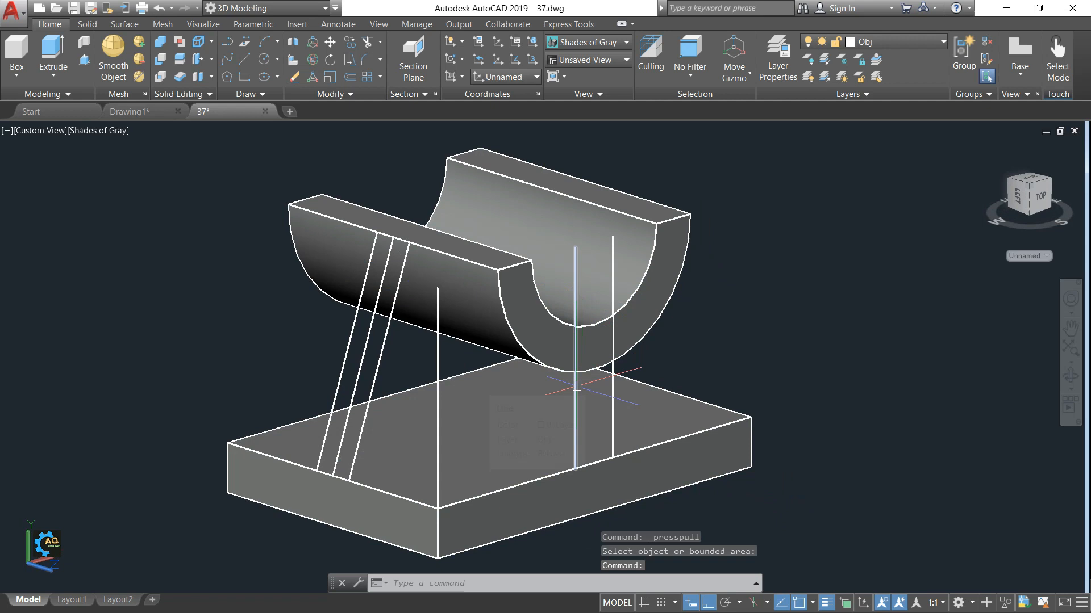
click(575, 386)
scroll(596, 352, up, 2)
key(Escape)
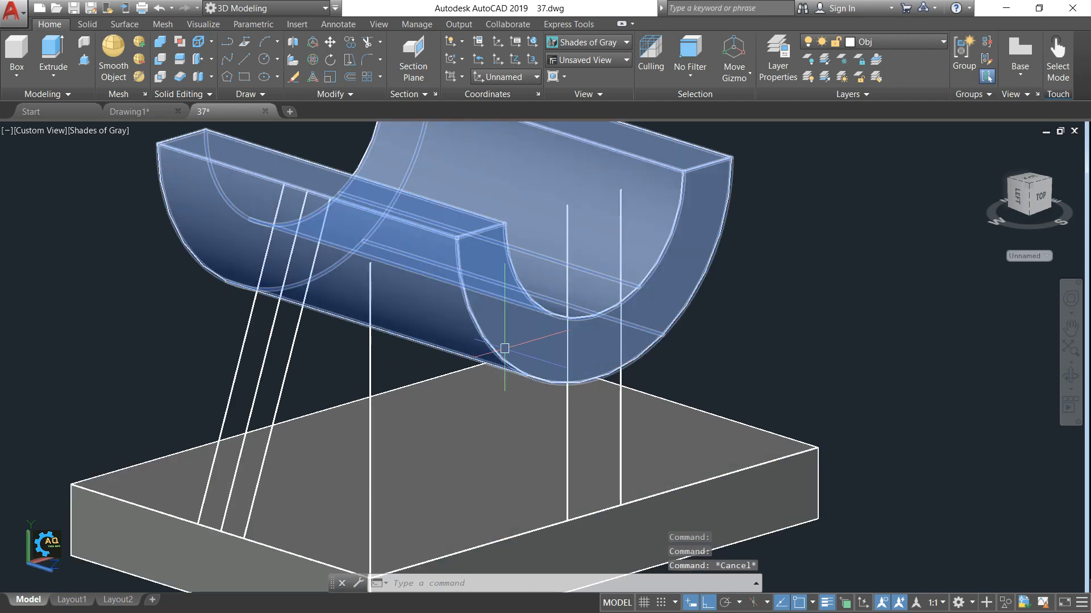
In the Front view, create a boundary polyline from the area between the two vertical lines, the bearing's underside and the base top
shift+middle_drag(488, 361, 458, 372)
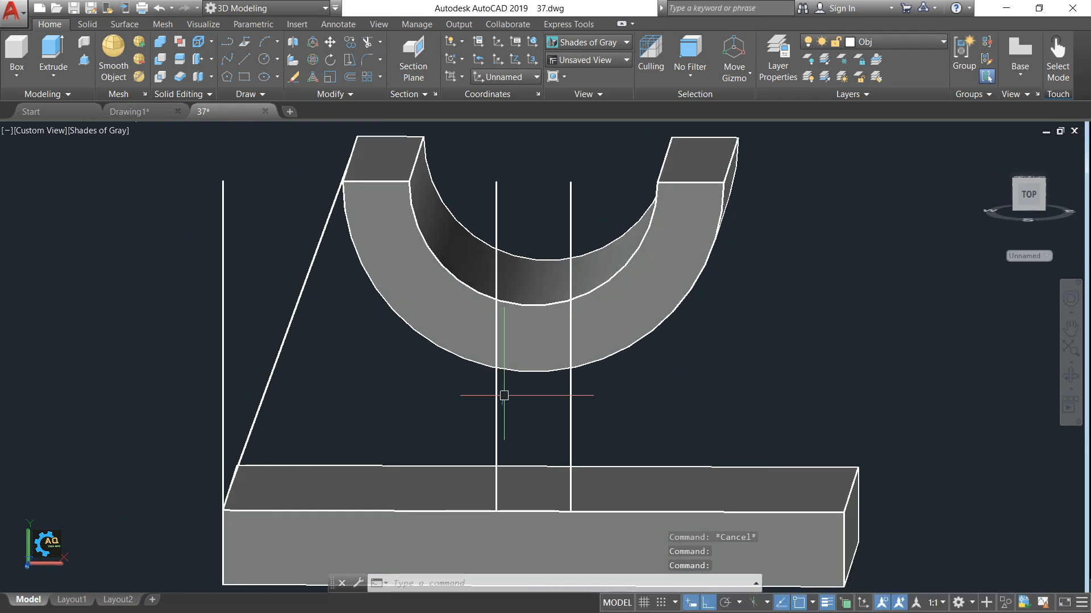
shift+middle_drag(526, 402, 534, 366)
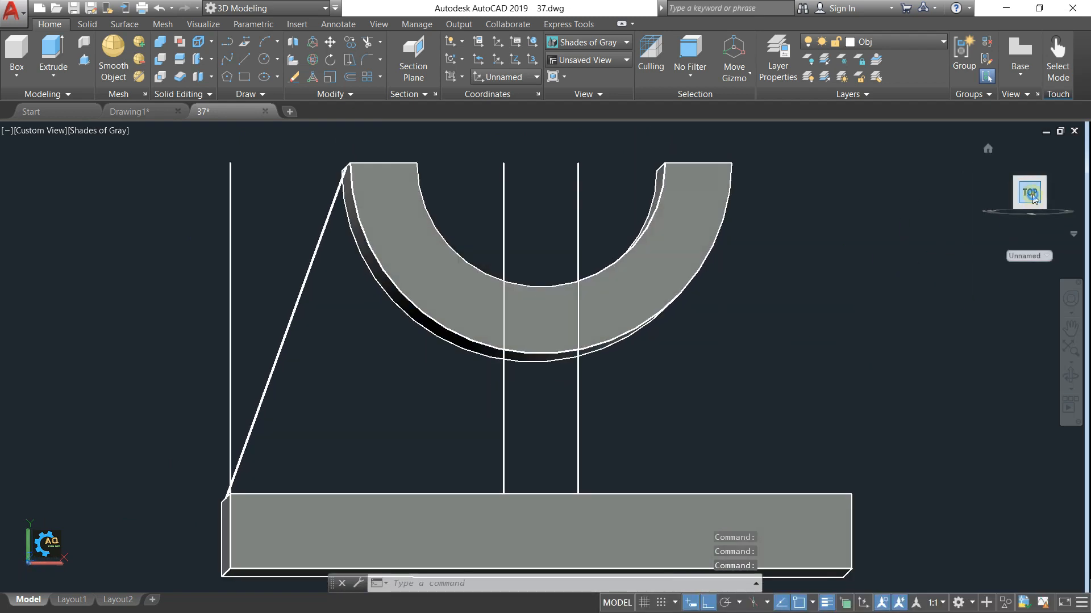
click(1031, 195)
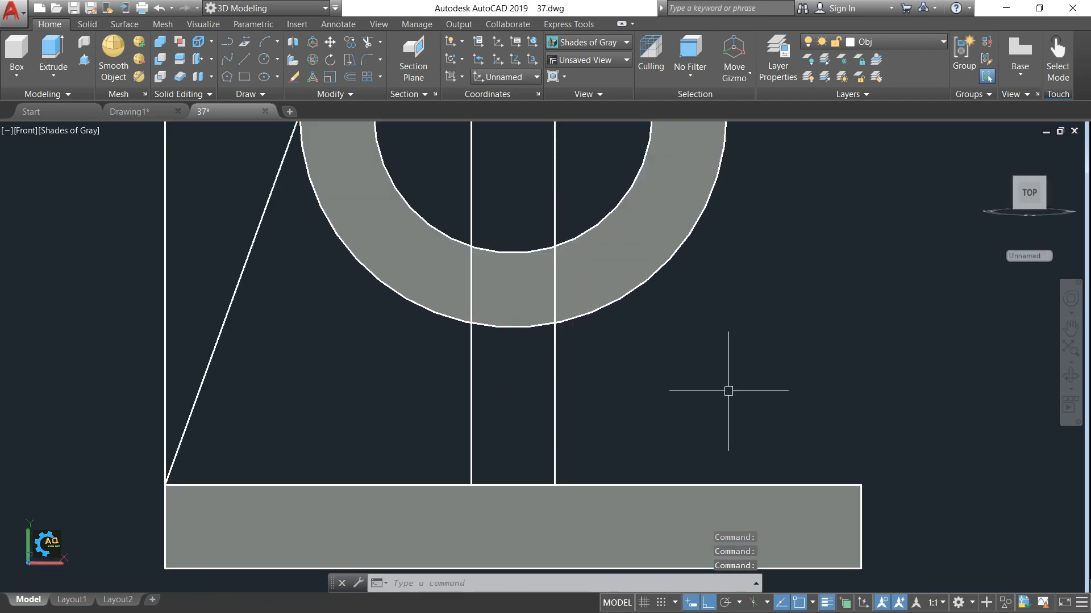
key(Return)
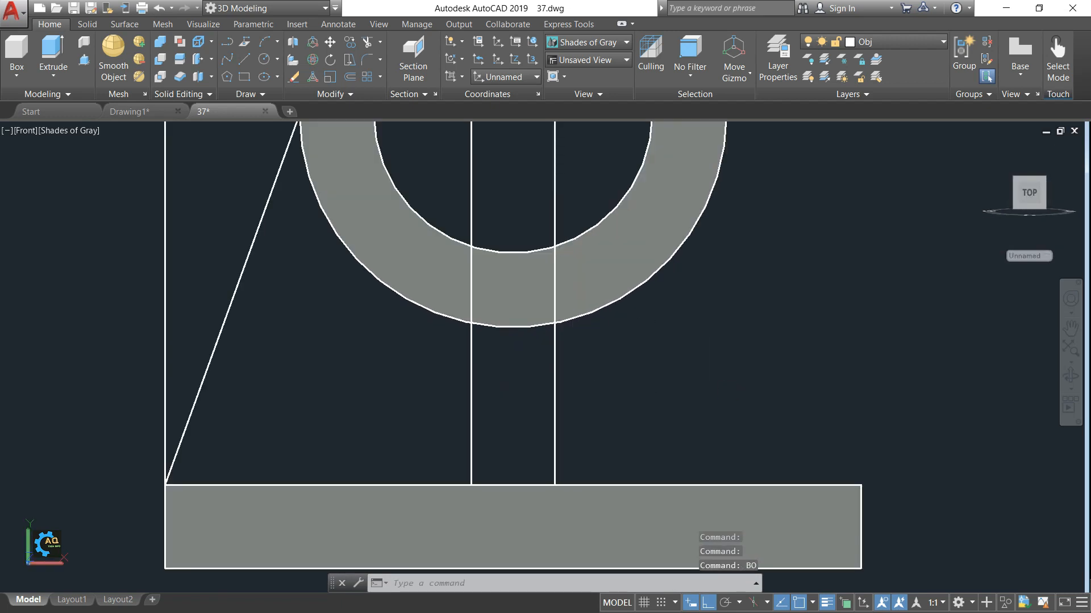
click(454, 177)
click(513, 393)
key(Return)
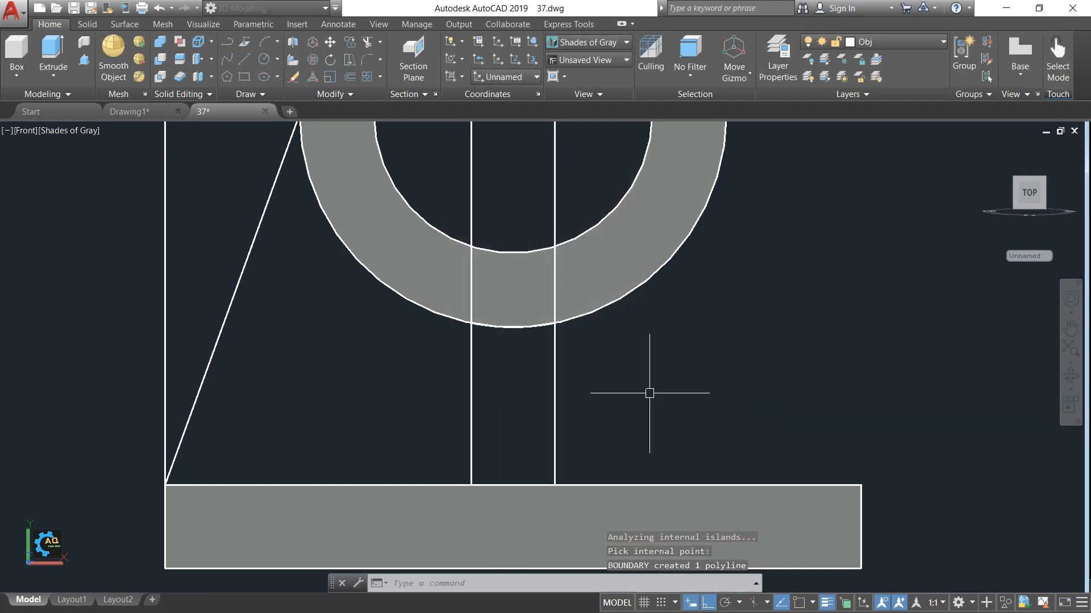
Presspull the closed profile between the bearing's underside and the base top to a depth of 52 to form the central web
shift+middle_drag(674, 381, 625, 431)
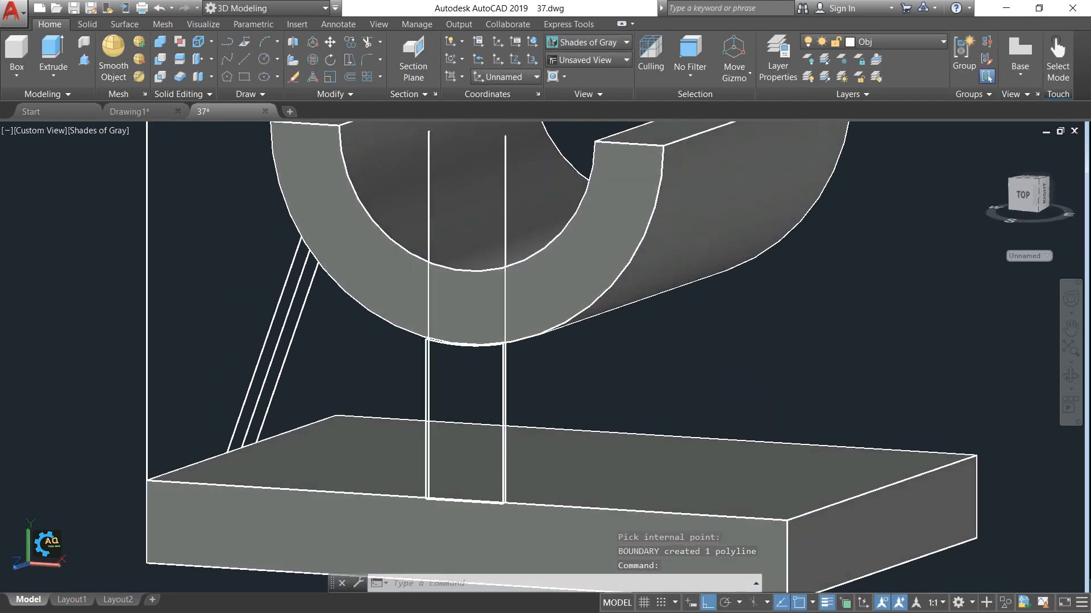
click(502, 380)
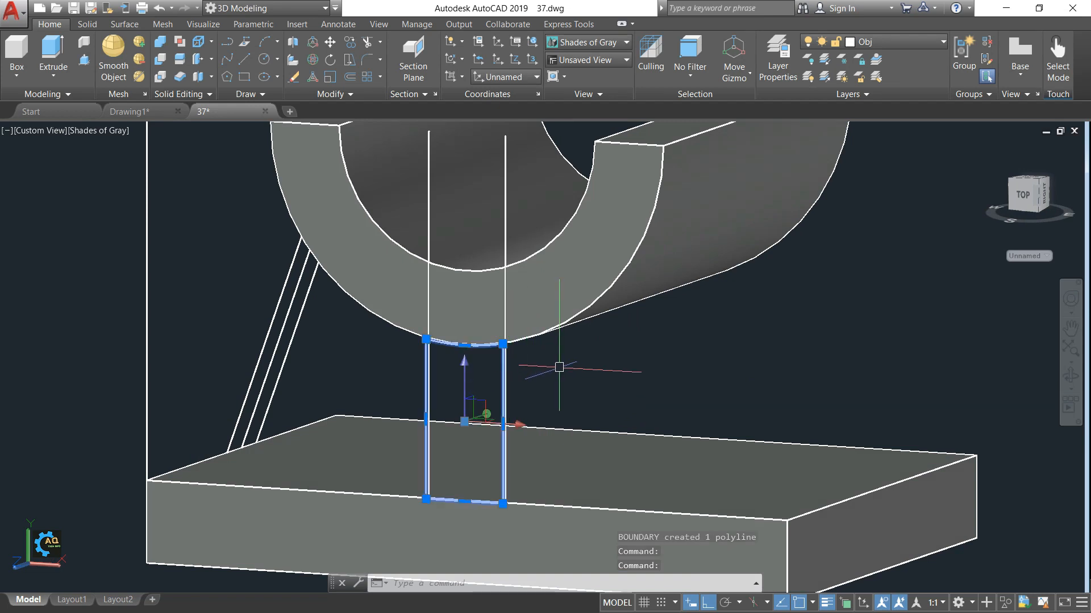
click(85, 59)
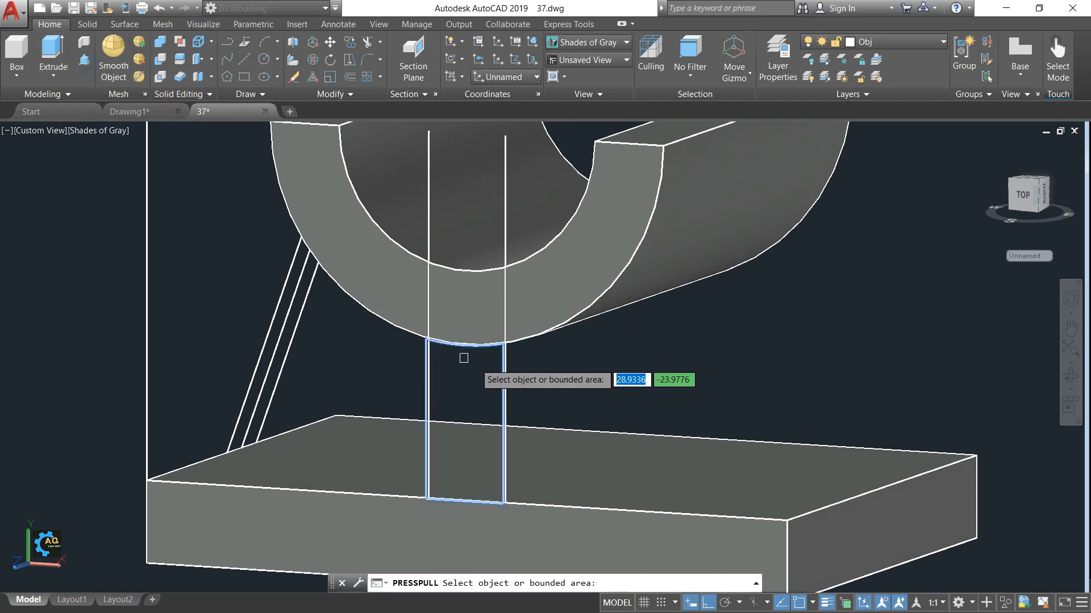
click(466, 382)
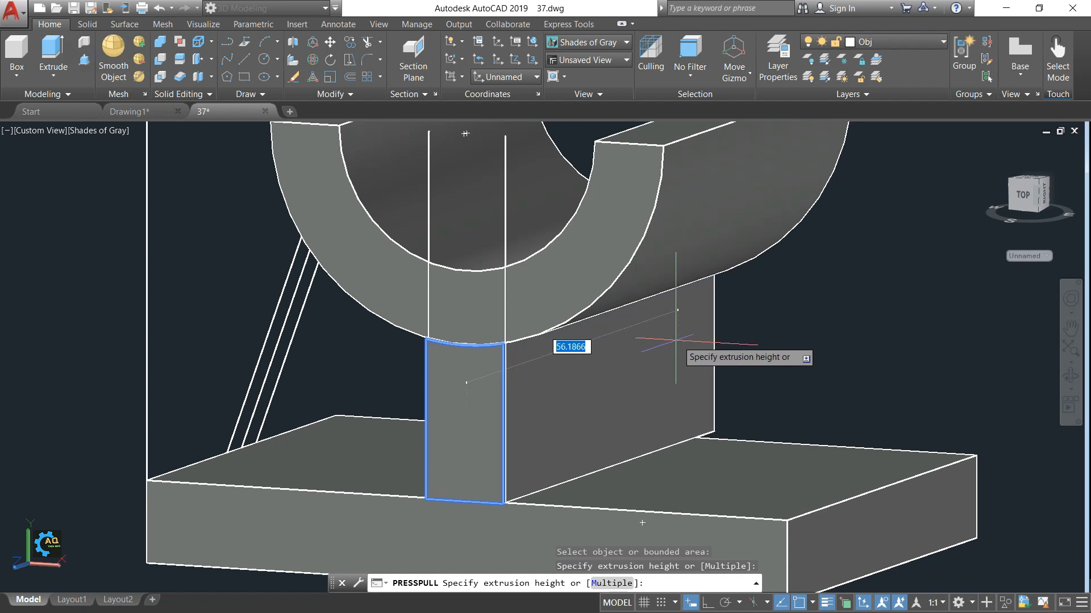
text(52)
key(Return)
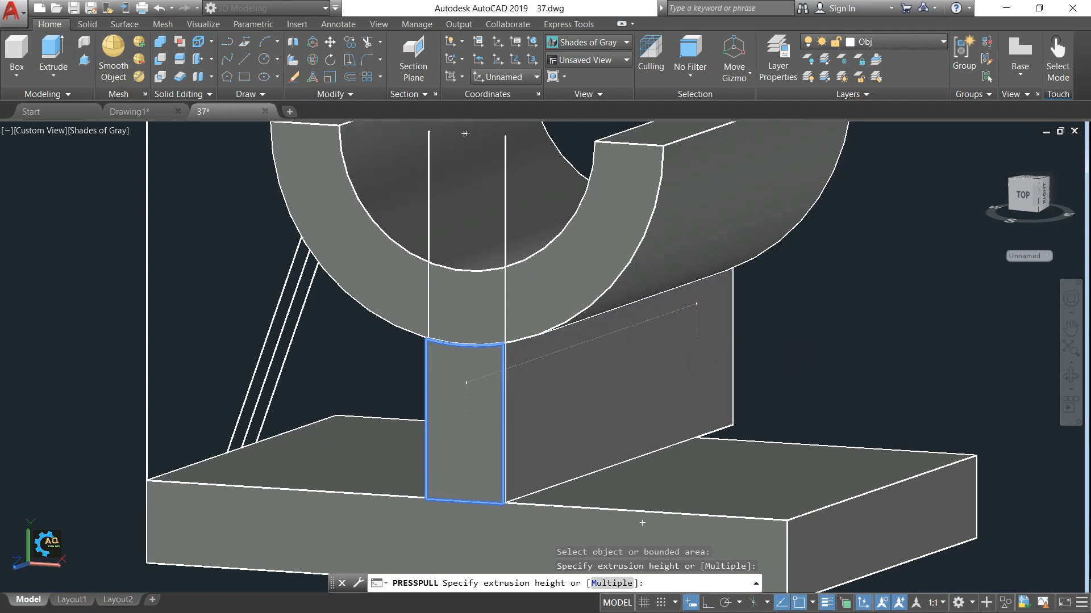
shift+middle_drag(725, 316, 849, 345)
key(Return)
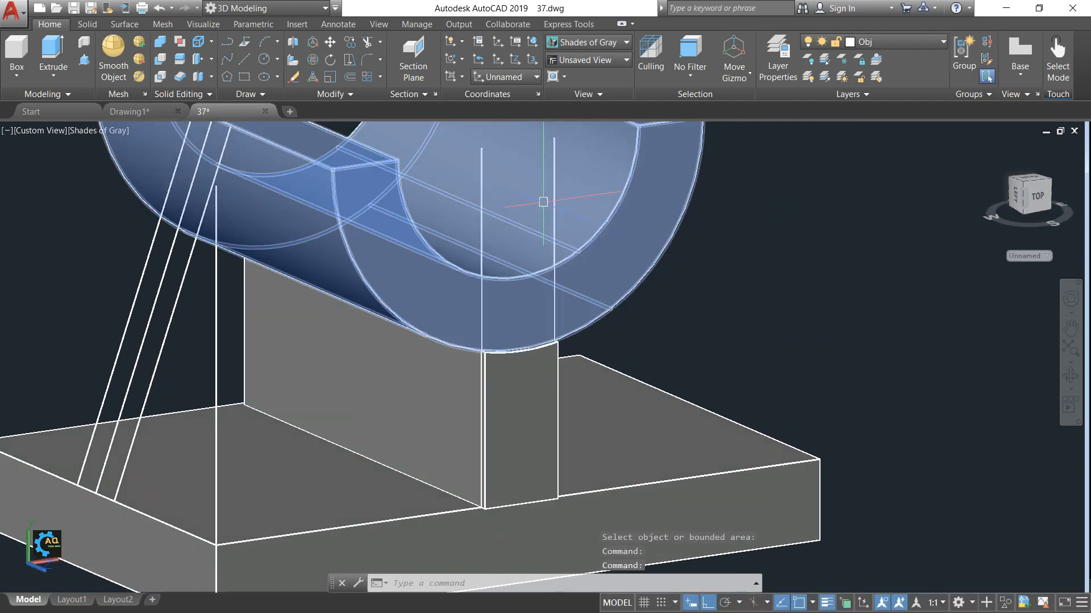
Delete the two vertical construction lines running through the bearing in front of the central web
click(555, 192)
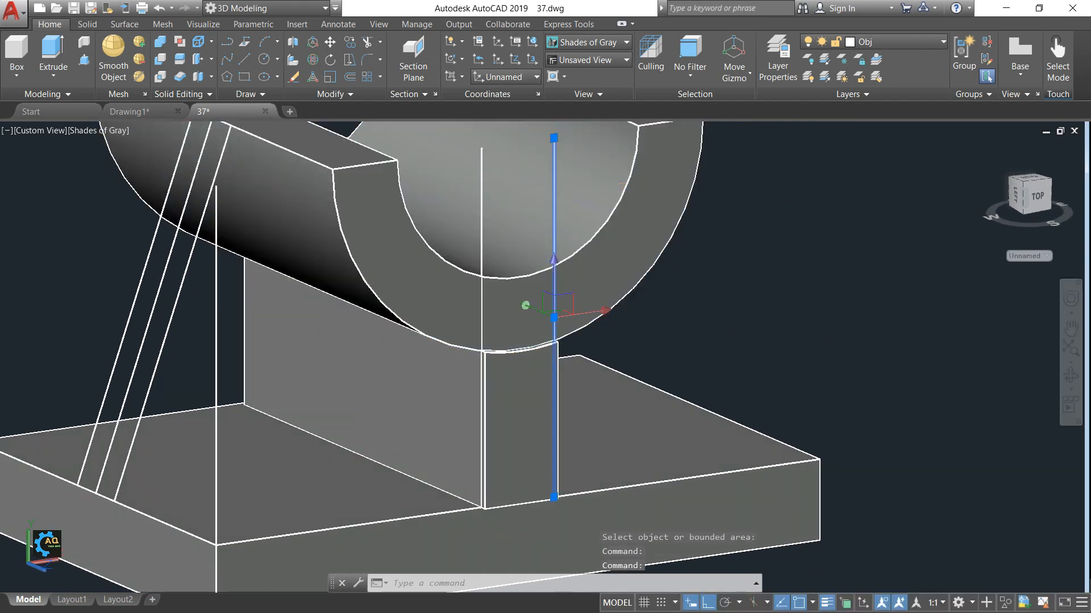
key(Delete)
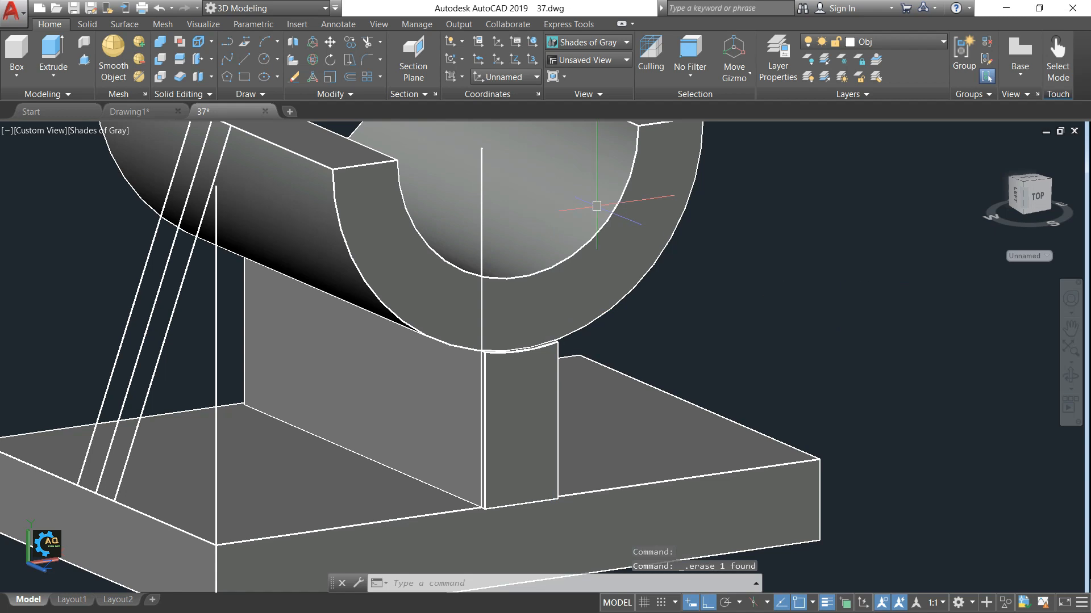
click(482, 170)
key(Delete)
mouse_move(796, 316)
shift+middle_down()
mouse_move(706, 319)
mouse_move(794, 308)
shift+middle_up()
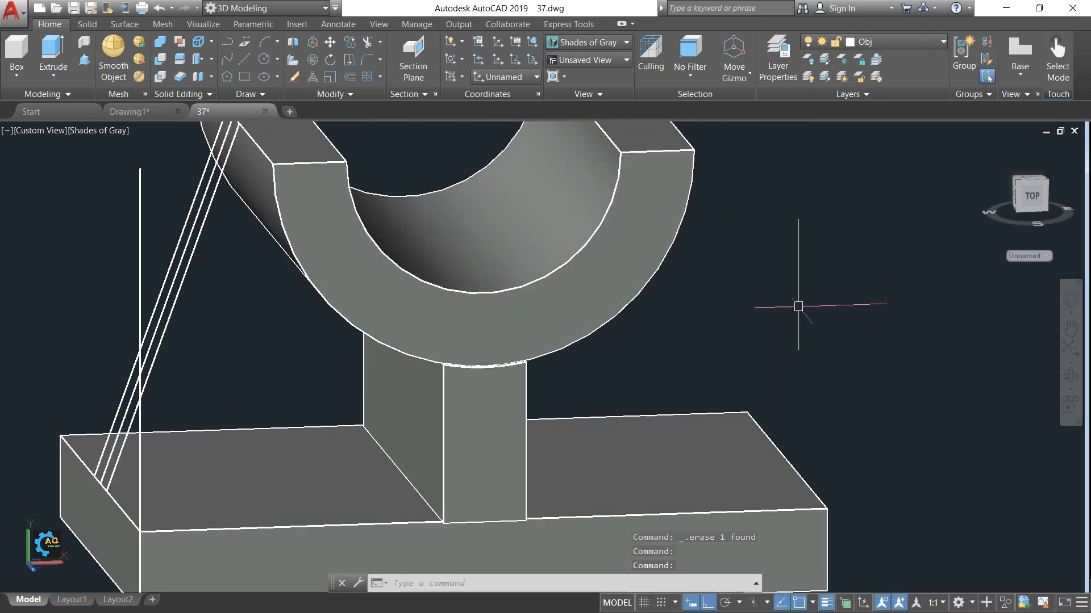
scroll(761, 310, down, 4)
shift+middle_drag(546, 335, 539, 311)
scroll(547, 311, up, 2)
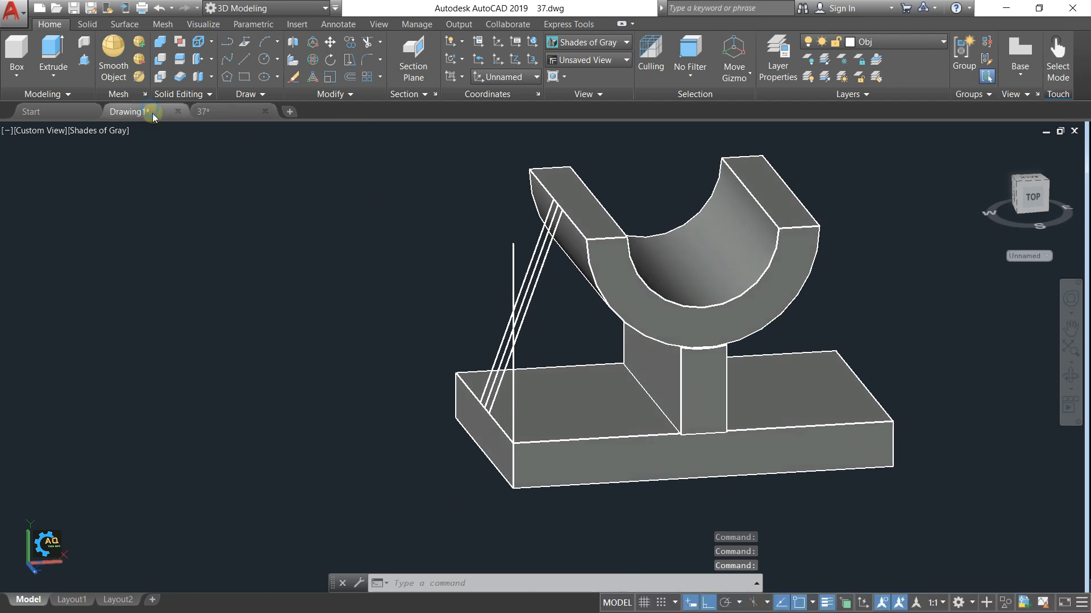
Consult the reference drawing, and in the Front view of 37.dwg delete the vertical line above the base's left corner
click(151, 114)
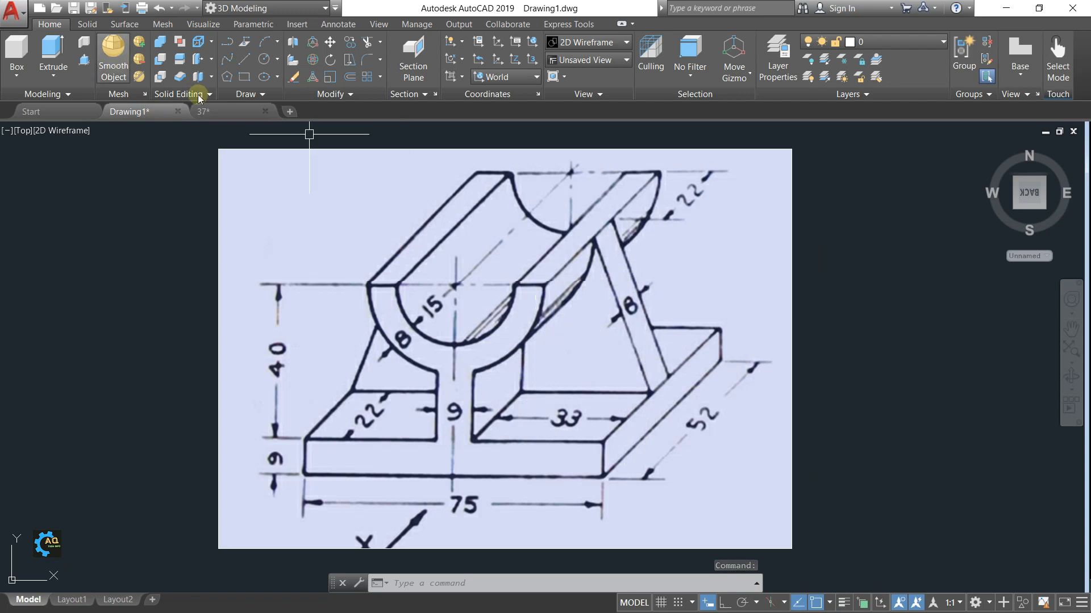
click(219, 113)
shift+middle_drag(573, 316, 551, 281)
click(1031, 192)
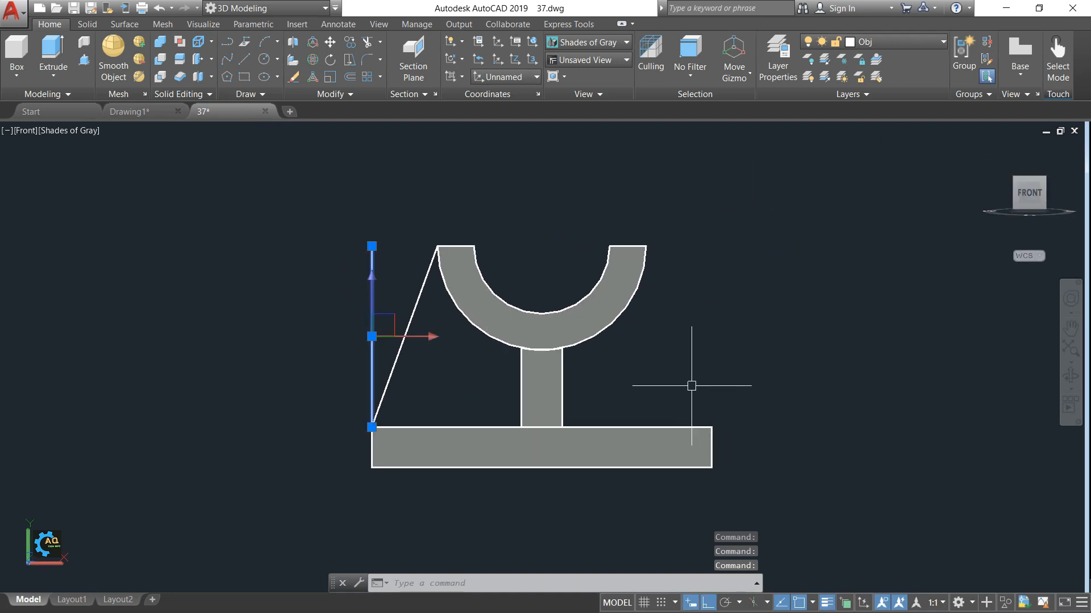
key(Delete)
scroll(445, 350, up, 2)
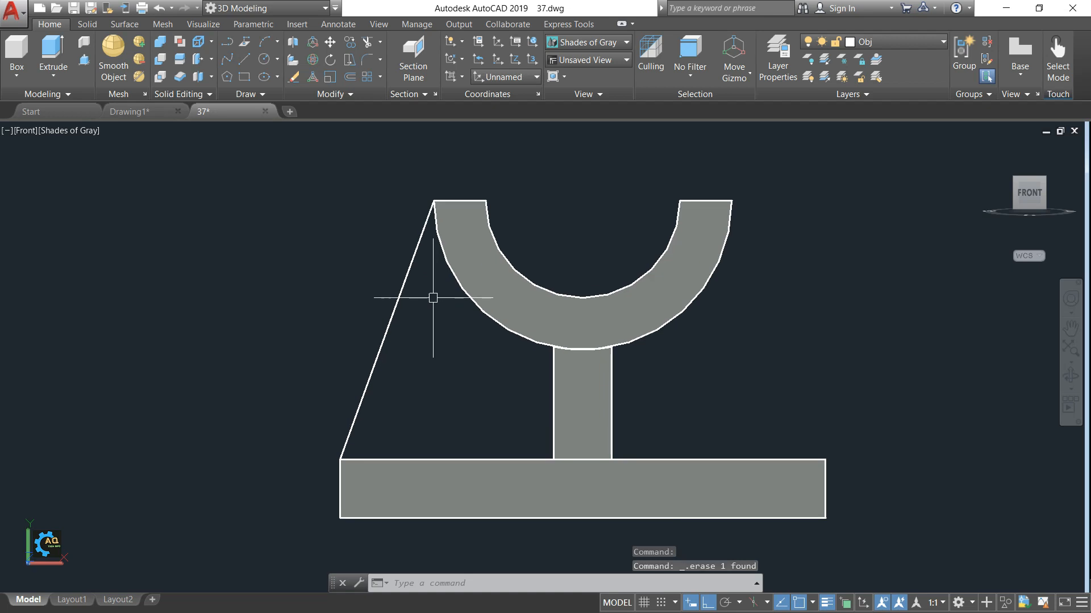
Draw a three-point arc along the bearing's outer curve from its upper left corner to the web's upper left corner
click(277, 43)
click(238, 65)
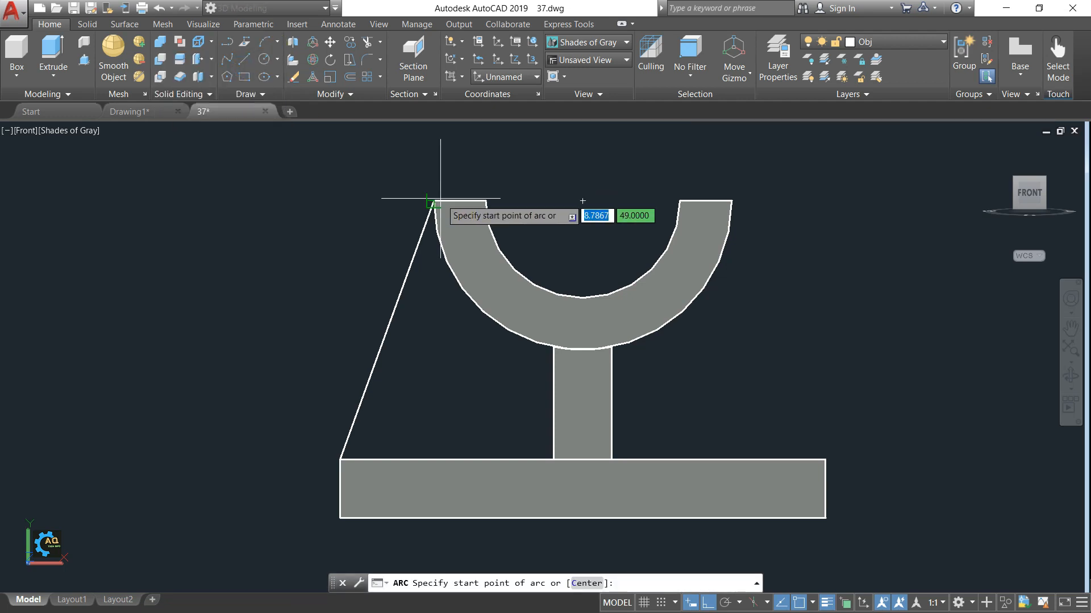
click(433, 200)
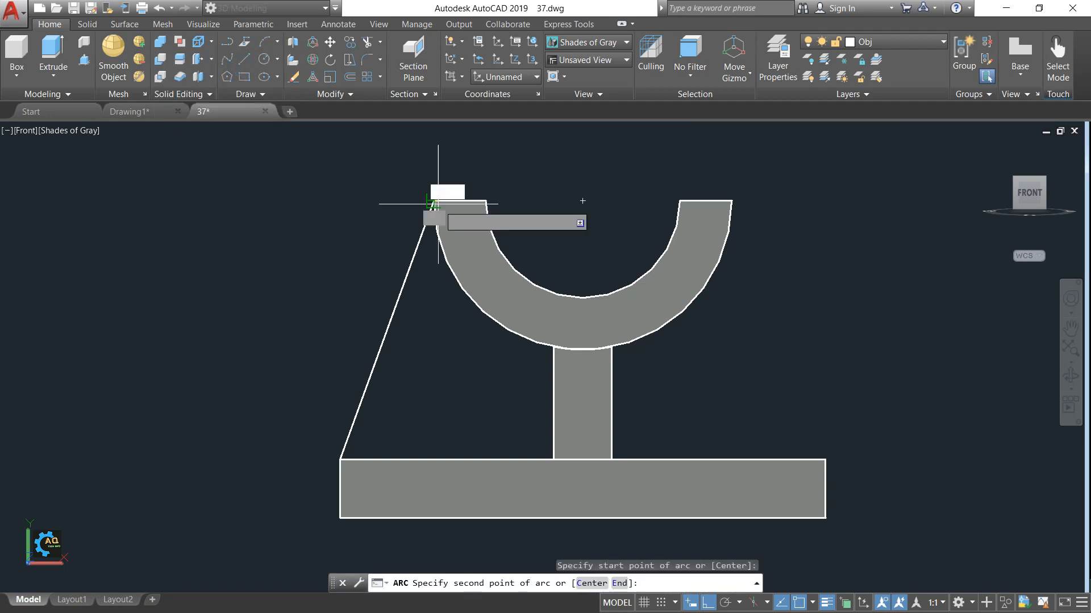
click(474, 302)
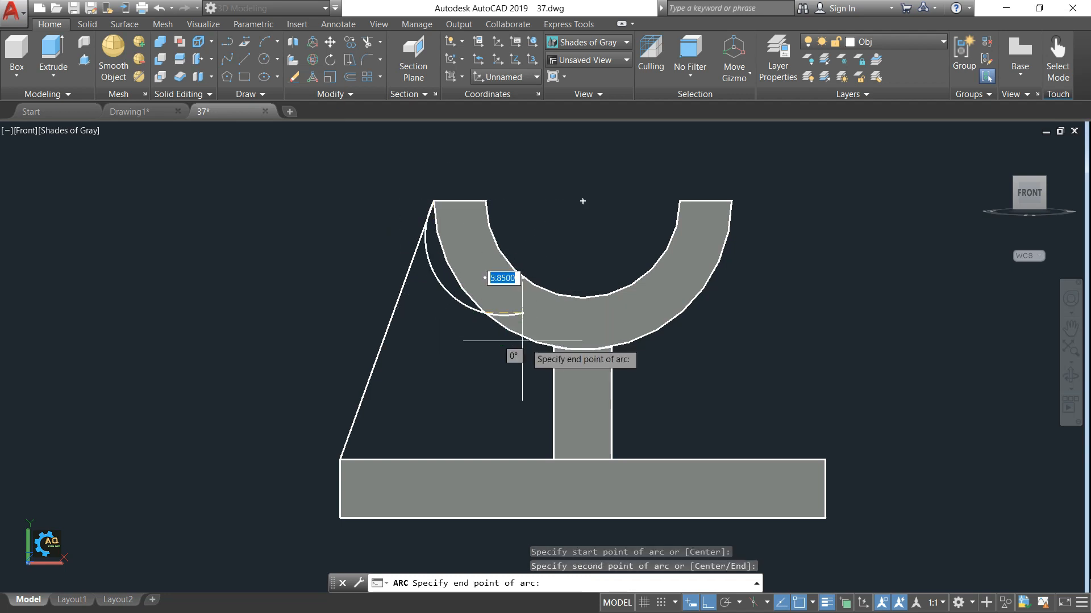
click(547, 354)
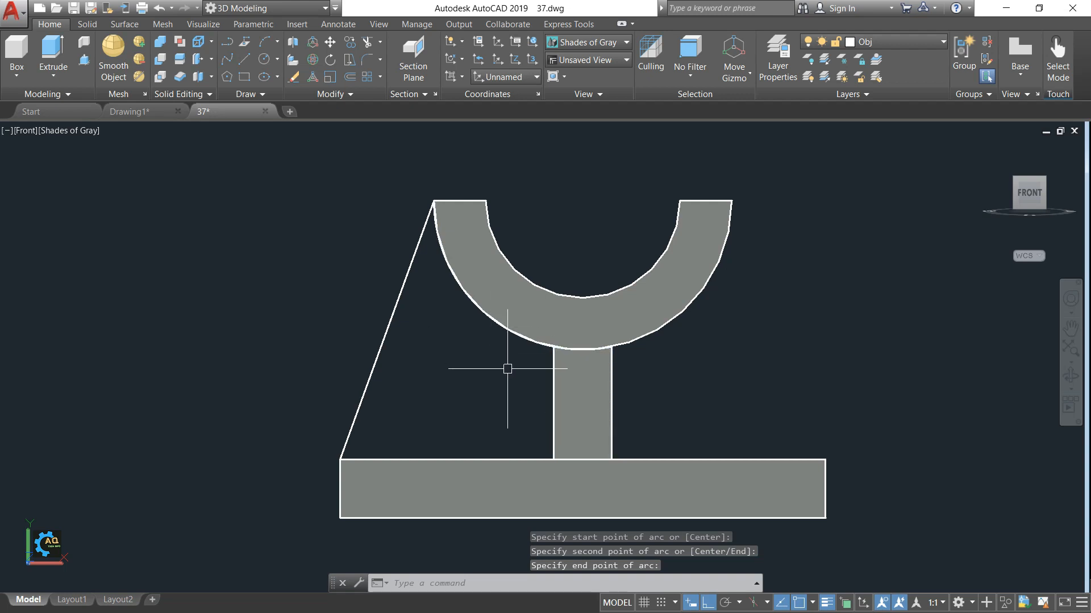
key(Return)
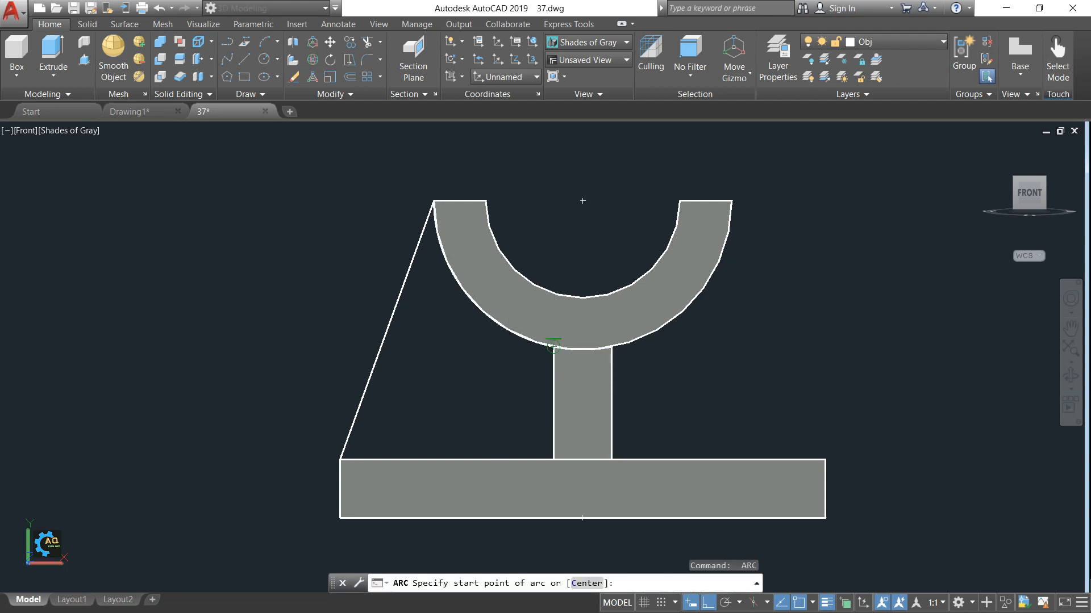
click(552, 346)
click(553, 459)
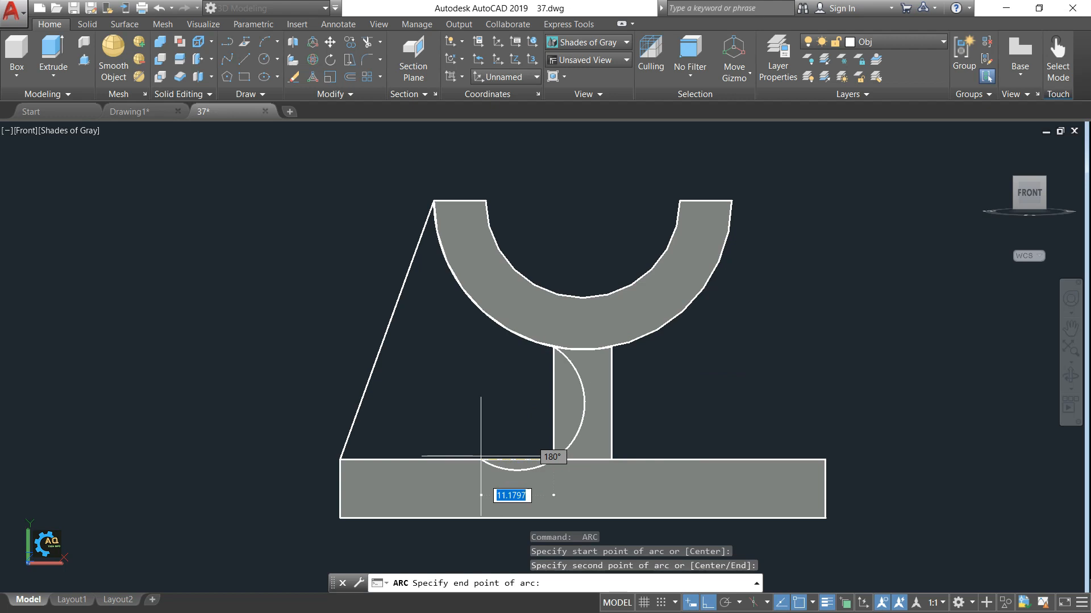
key(Escape)
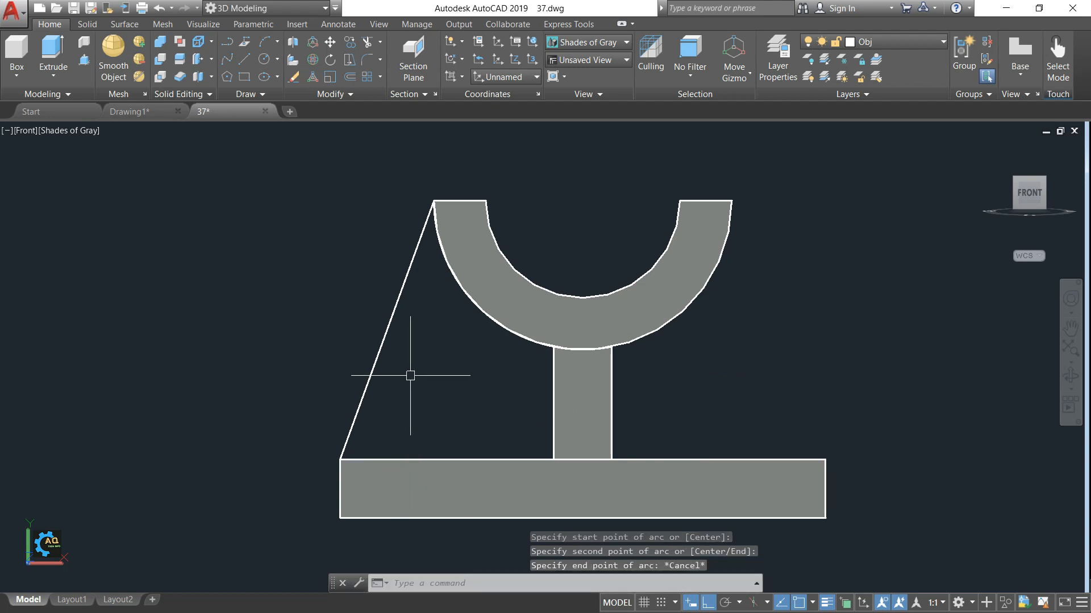
Draw lines along the web's left edge and the base top to the base's left corner, completing the rib outline
text(l)
key(Return)
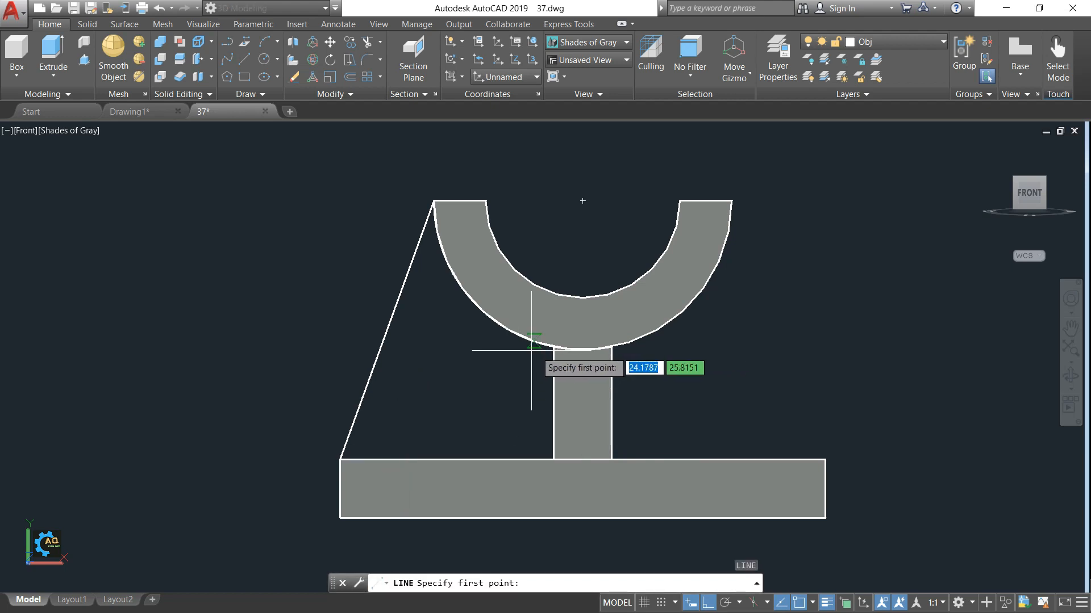
click(553, 459)
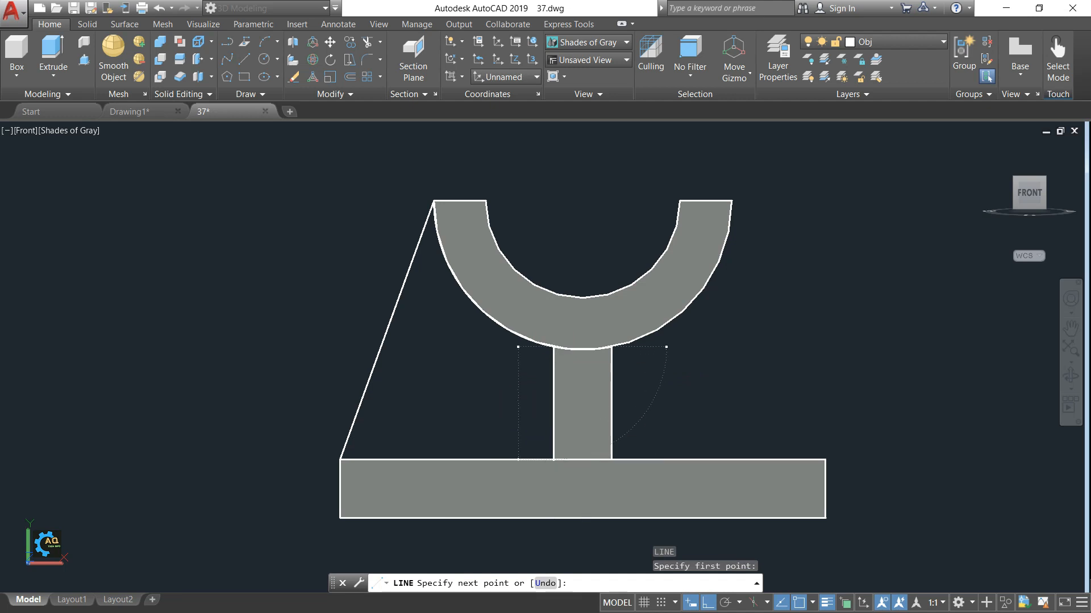
click(340, 459)
key(Escape)
Move the rib outline, including the slanted lines, horizontally to the left, clear of the bracket
click(357, 307)
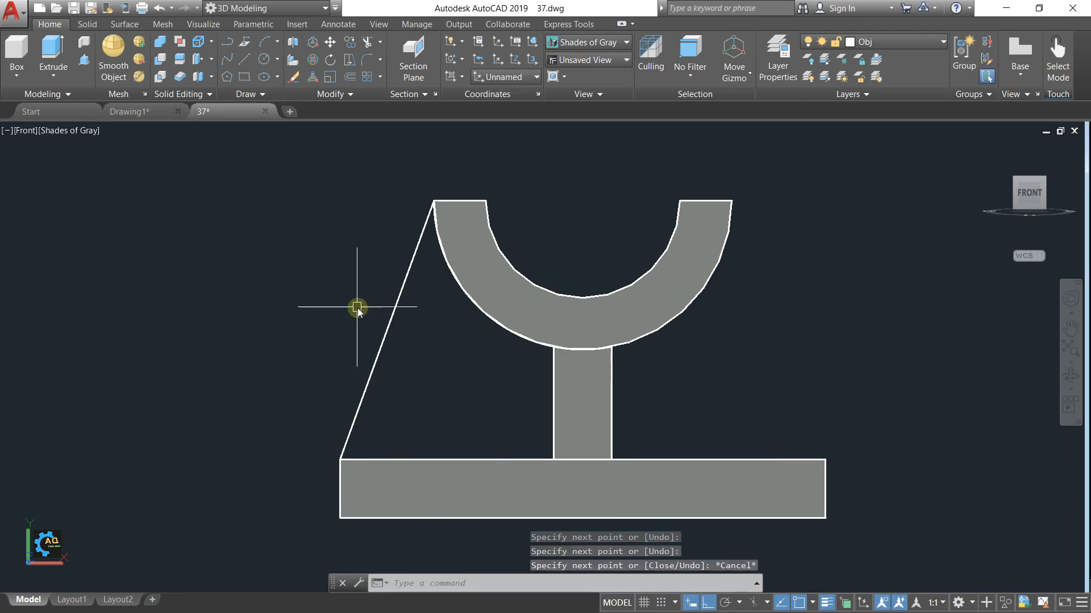
text(M)
key(Return)
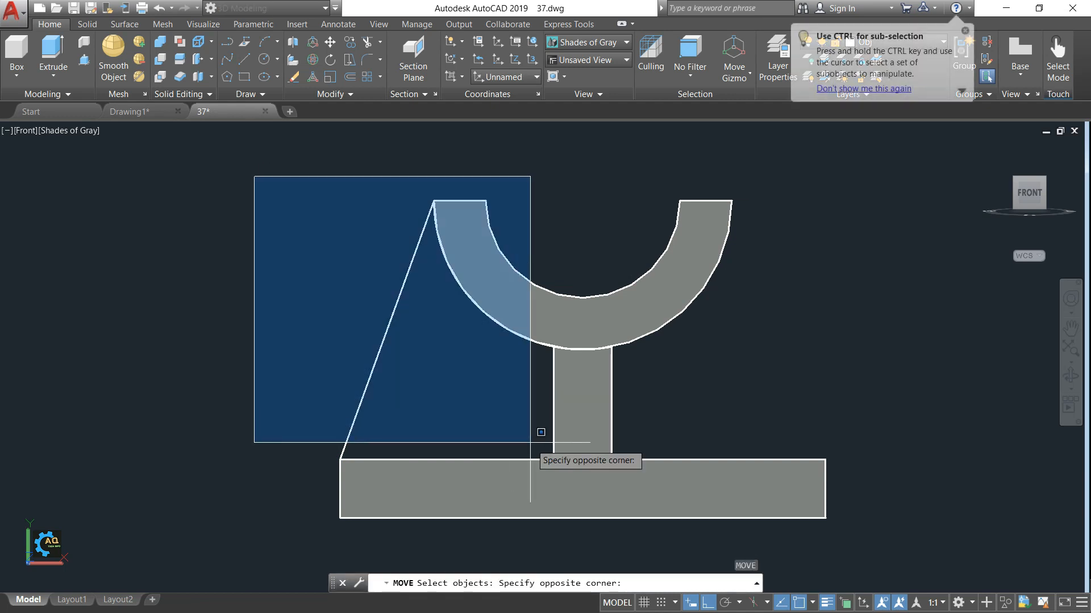
click(254, 176)
click(574, 483)
key(Return)
click(324, 343)
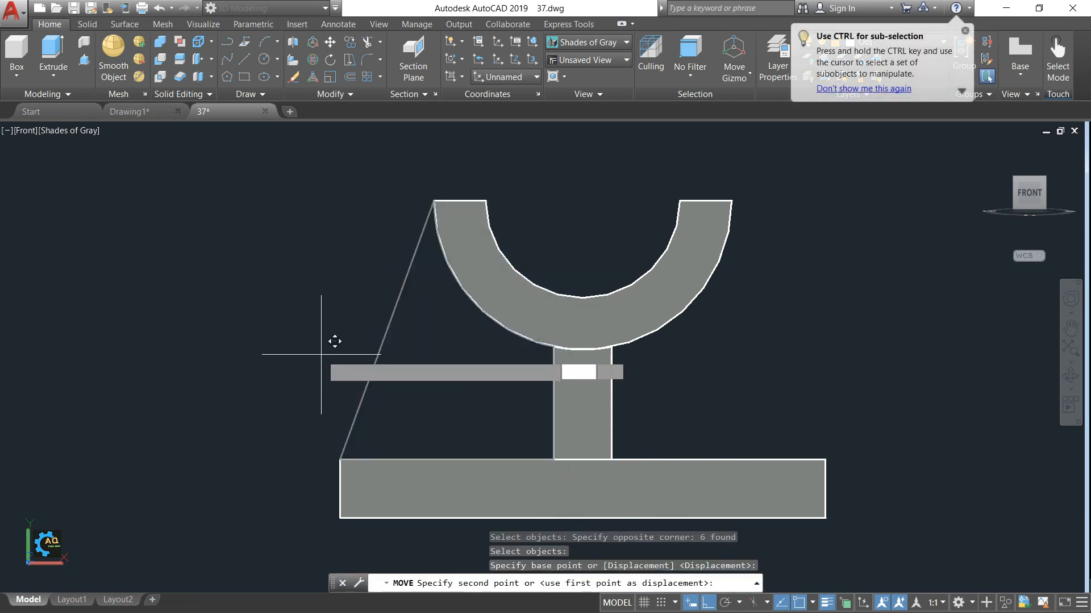
middle_drag(151, 329, 360, 354)
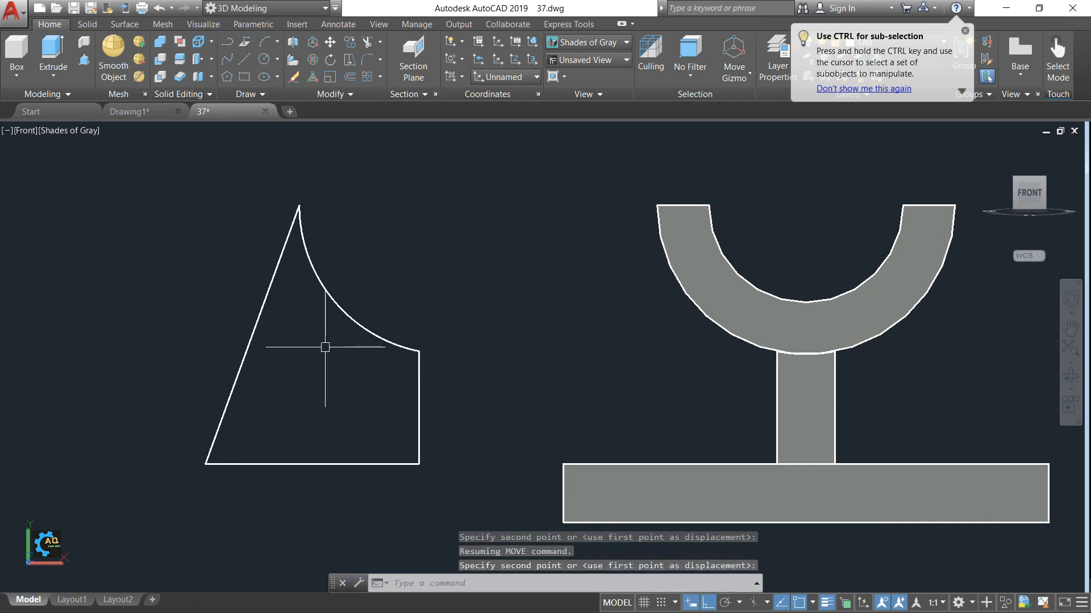
key(Escape)
Draw a slanted line from the arc's upper end to the left end of the bottom line to close the rib profile
scroll(353, 344, down, 2)
shift+middle_drag(445, 348, 409, 369)
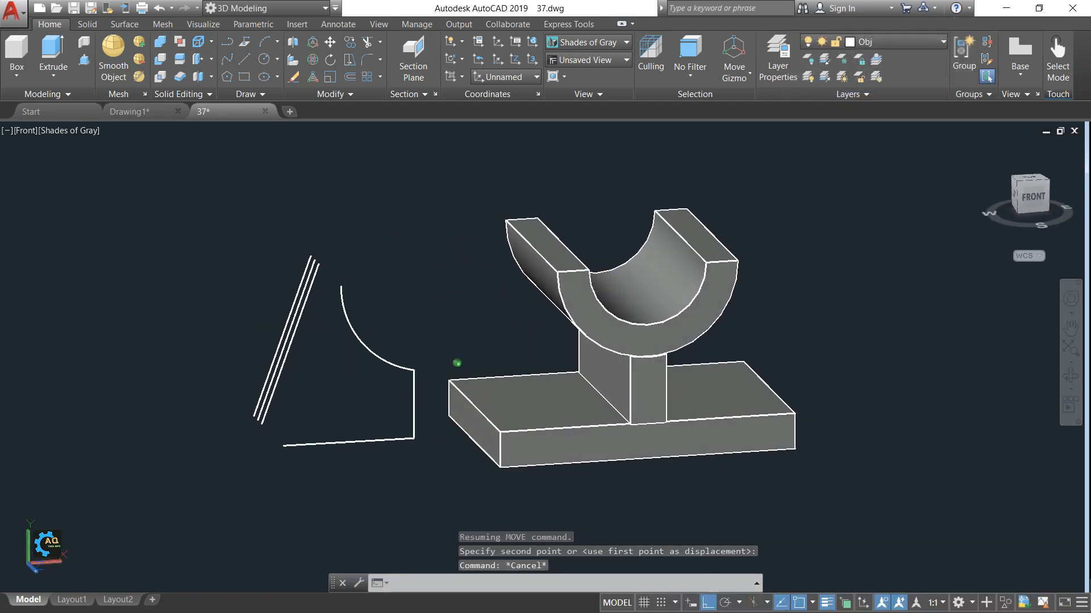
scroll(315, 308, up, 1)
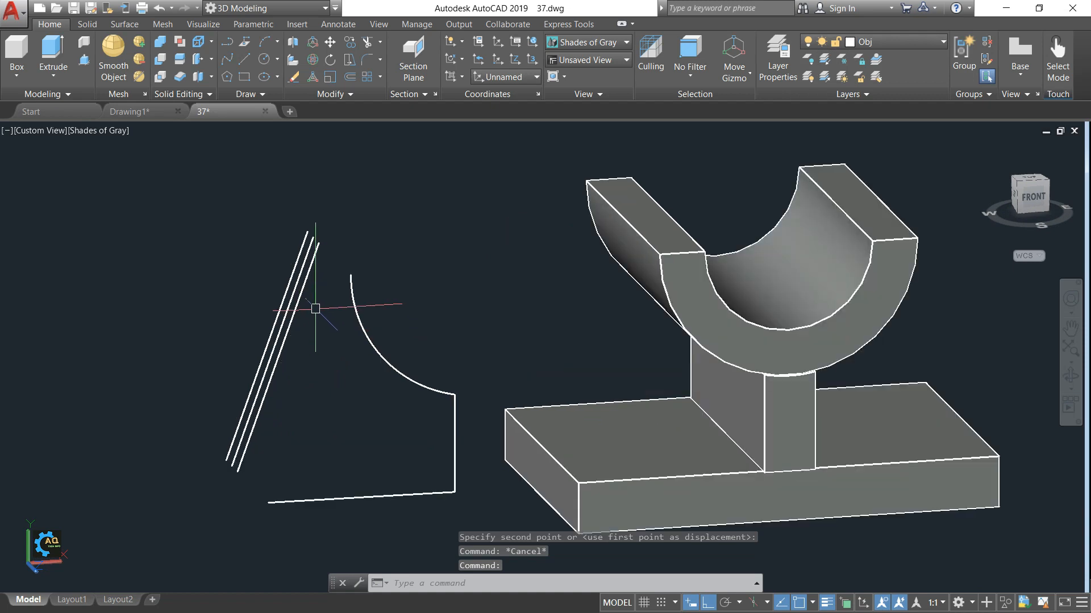
click(245, 59)
click(351, 275)
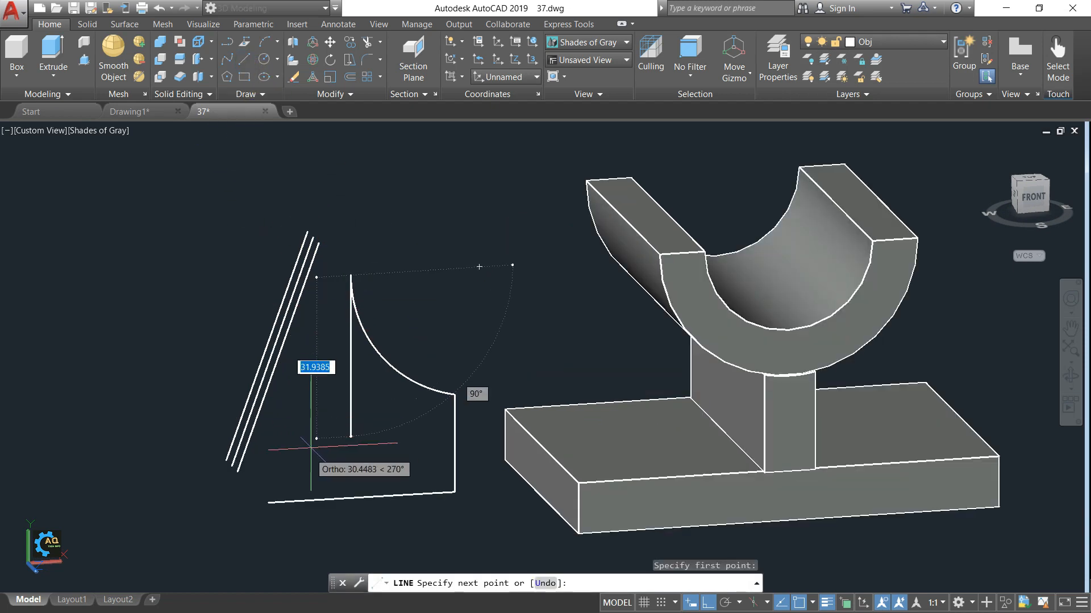
click(271, 501)
key(Escape)
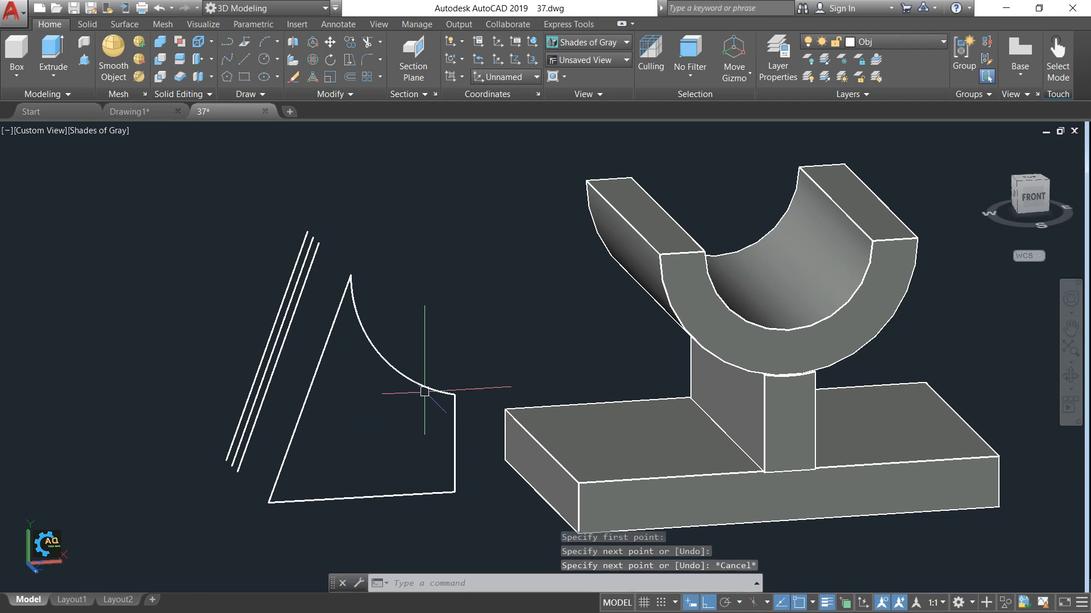
Try to join the rib profile's arc, slanted, bottom and vertical lines into one polyline, and inspect the corner at the arc's upper end
scroll(419, 389, down, 2)
mouse_move(393, 401)
shift+middle_down()
mouse_move(521, 418)
mouse_move(483, 426)
mouse_move(388, 410)
shift+middle_up()
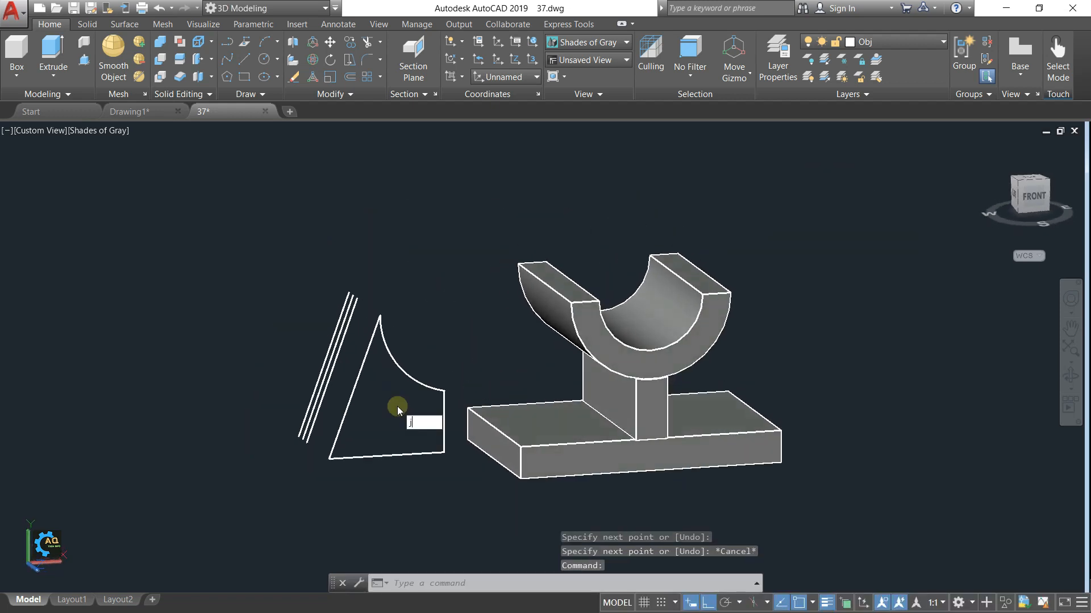
key(Return)
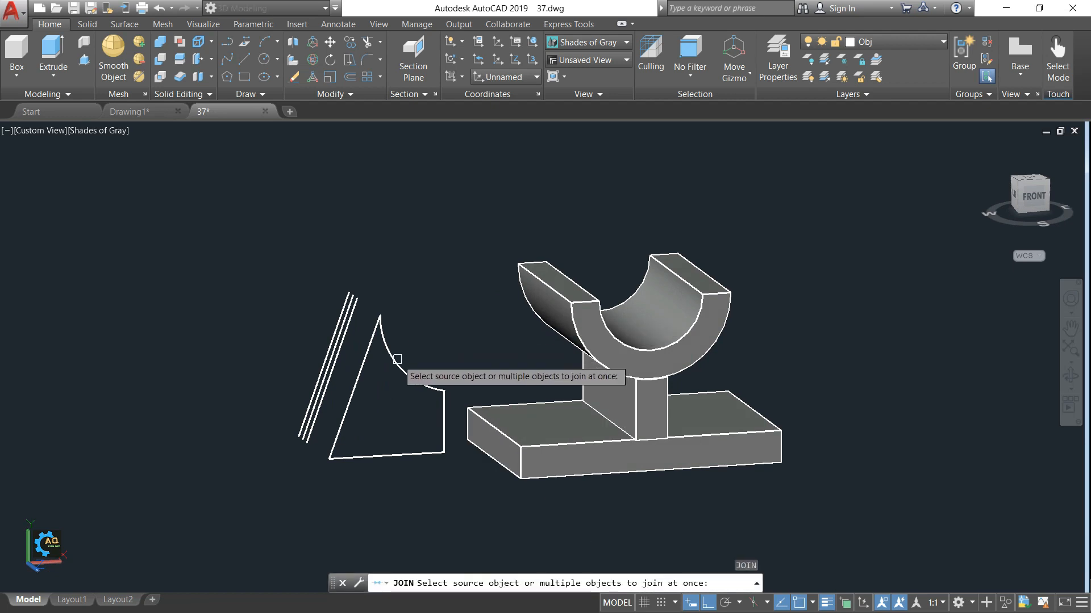
click(397, 359)
click(370, 353)
click(401, 454)
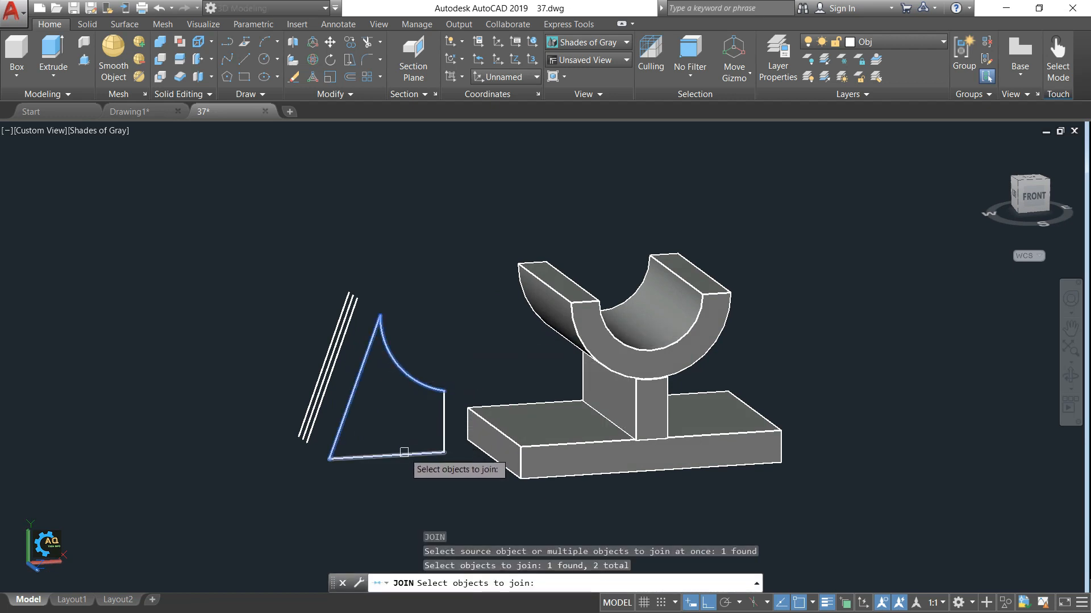
click(444, 427)
key(Return)
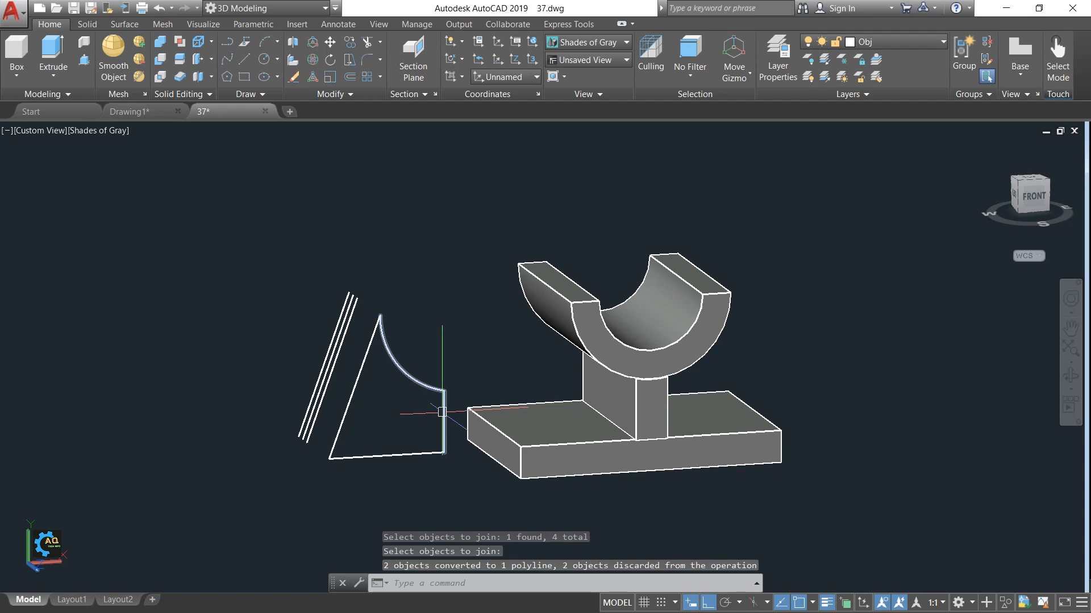
click(442, 409)
scroll(381, 273, up, 6)
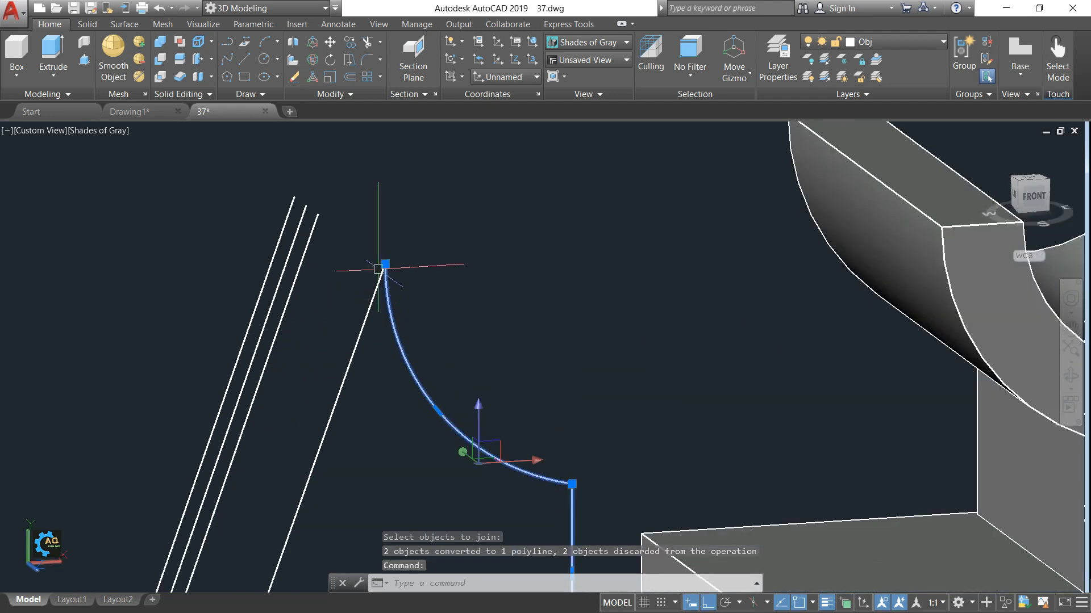
Try to stretch the corner where the rib's slanted line meets the arc, and undo the change
click(384, 283)
scroll(397, 271, up, 6)
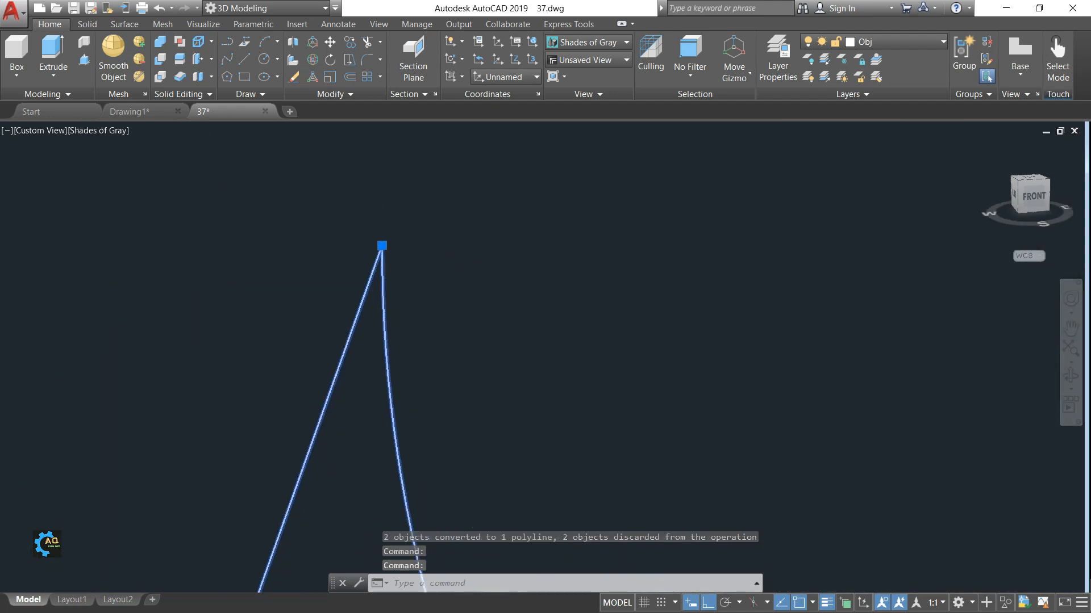
click(375, 235)
click(327, 239)
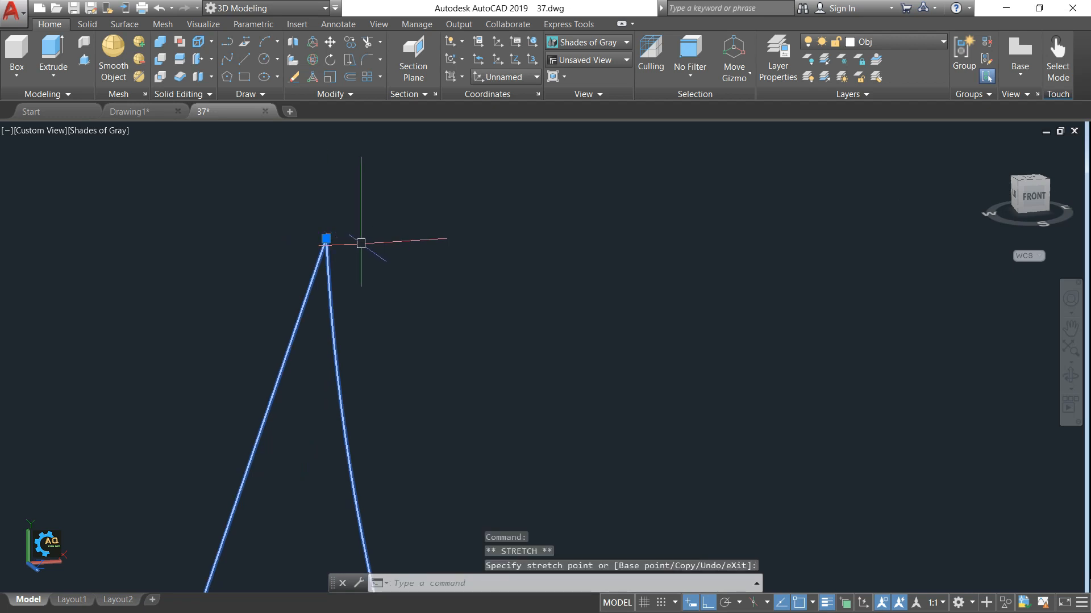
key(ctrl+z)
click(351, 280)
click(355, 274)
click(361, 279)
click(378, 229)
click(375, 234)
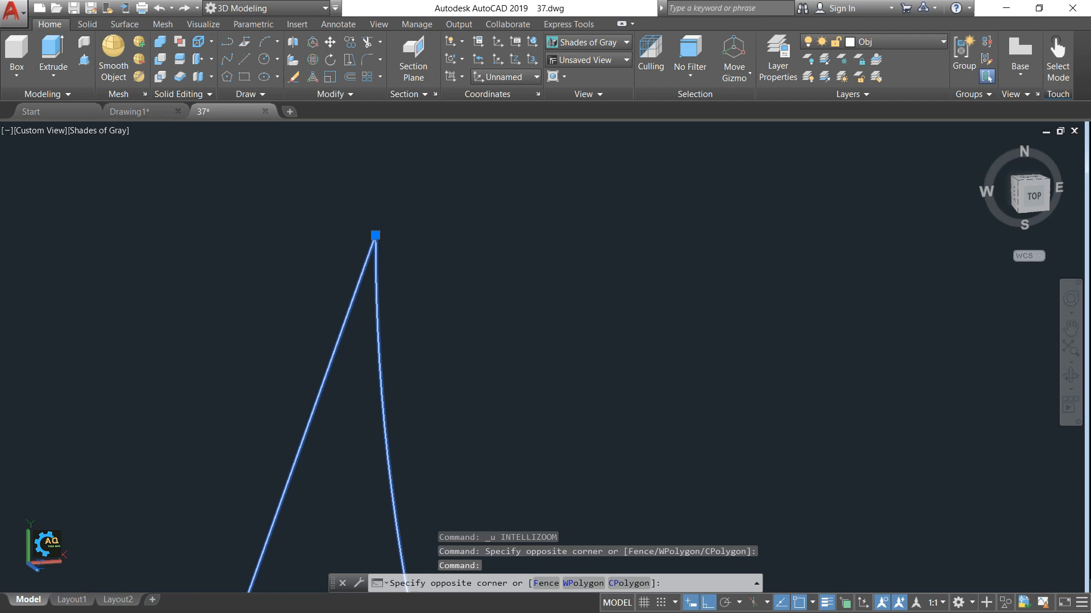
click(375, 234)
key(Escape)
key(Escape)
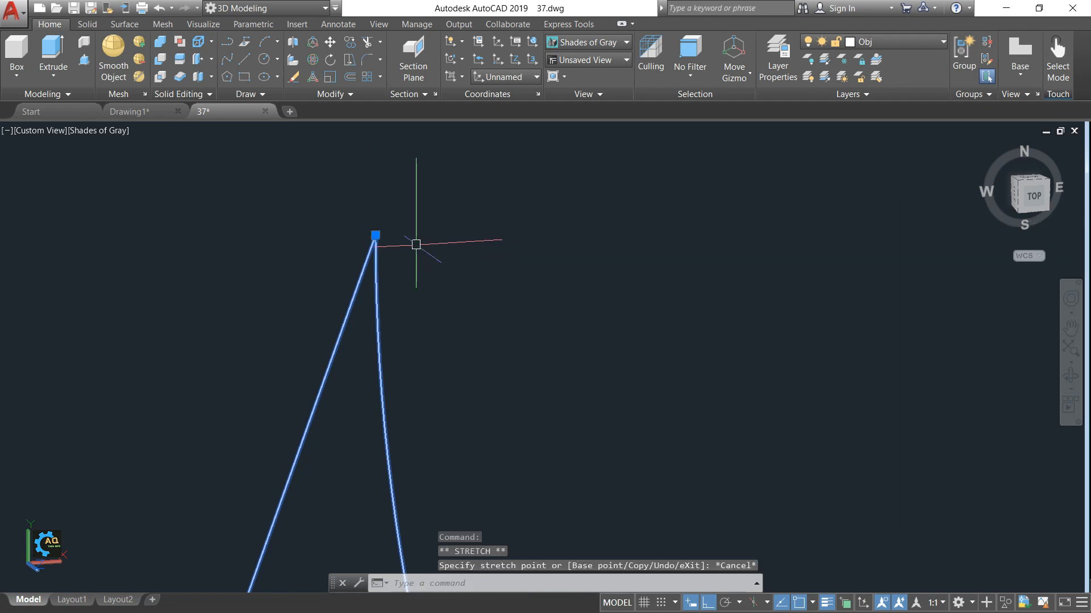
Stretch the slanted line's upper end away, snap it back to the arc's upper end, and try to join the two
click(375, 235)
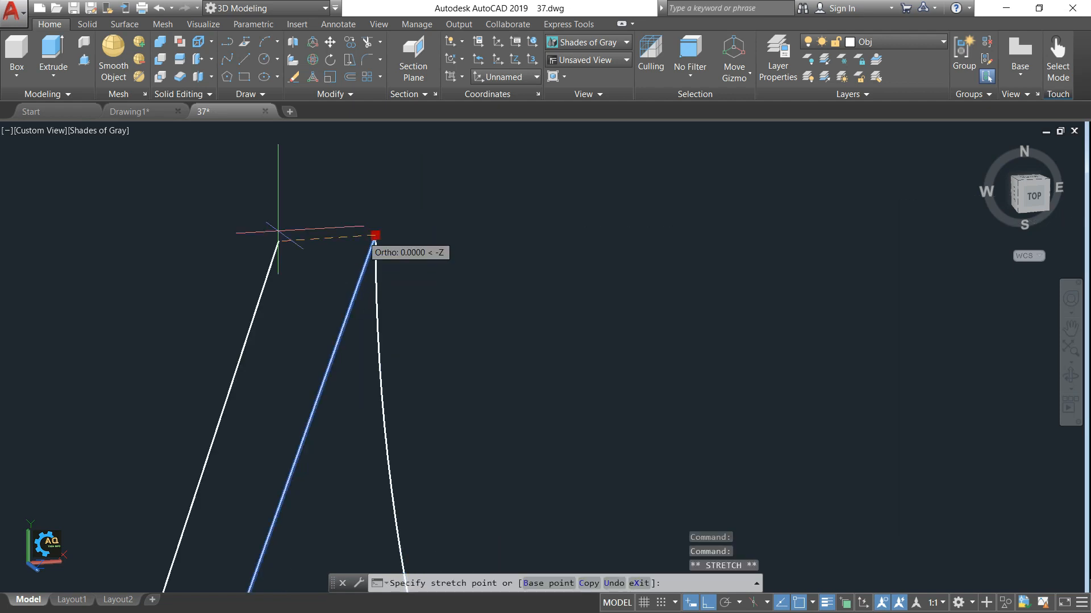
click(374, 264)
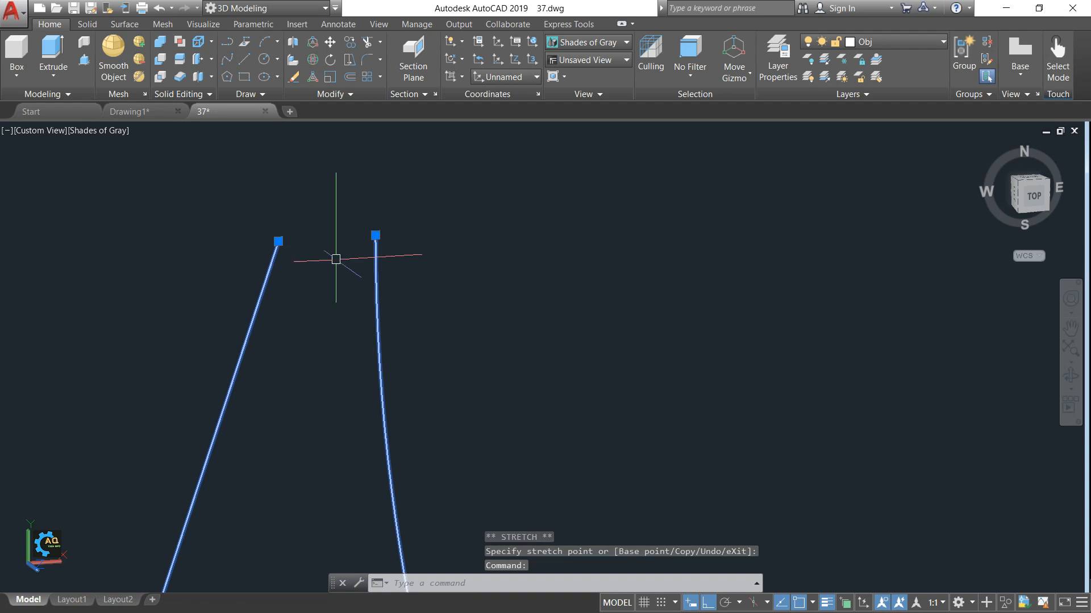
click(278, 241)
click(375, 235)
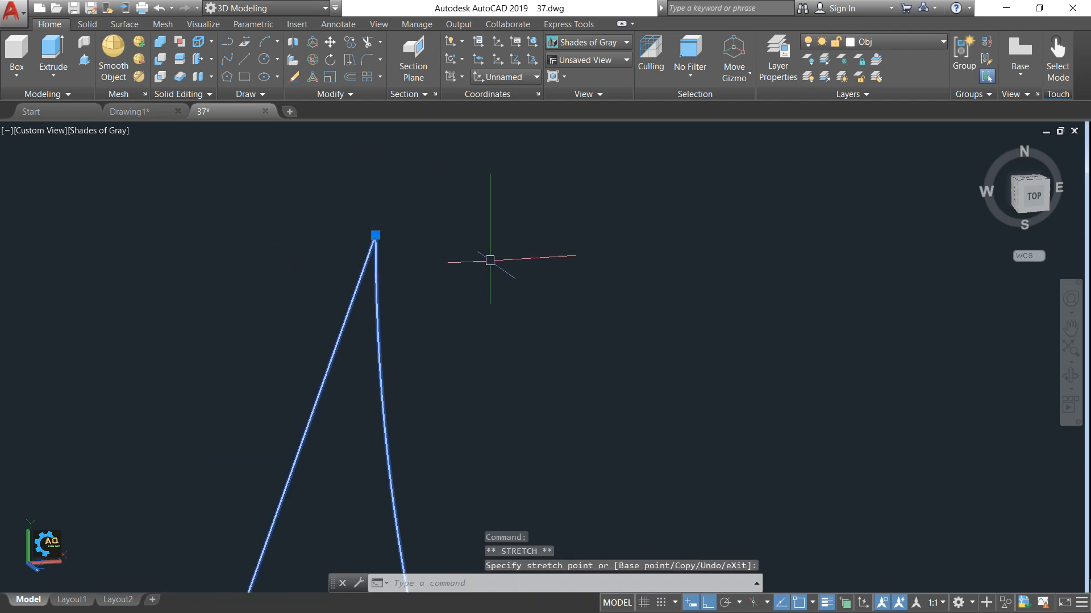
text(J)
key(Return)
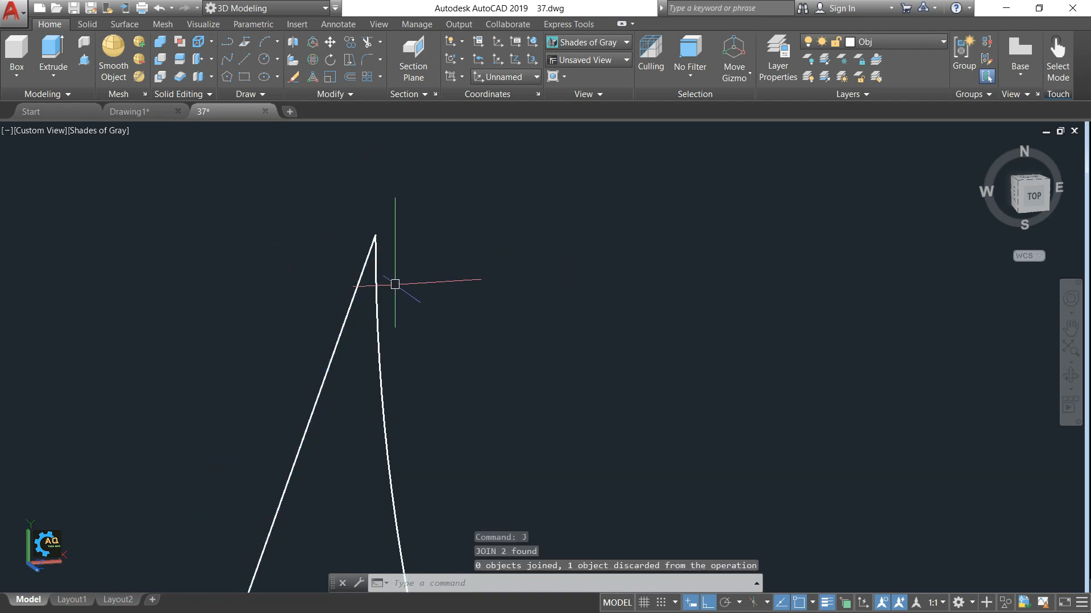
Examine the rib profile's arc, vertical and bottom lines from several angles for corners that do not meet
click(375, 286)
scroll(375, 290, up, 5)
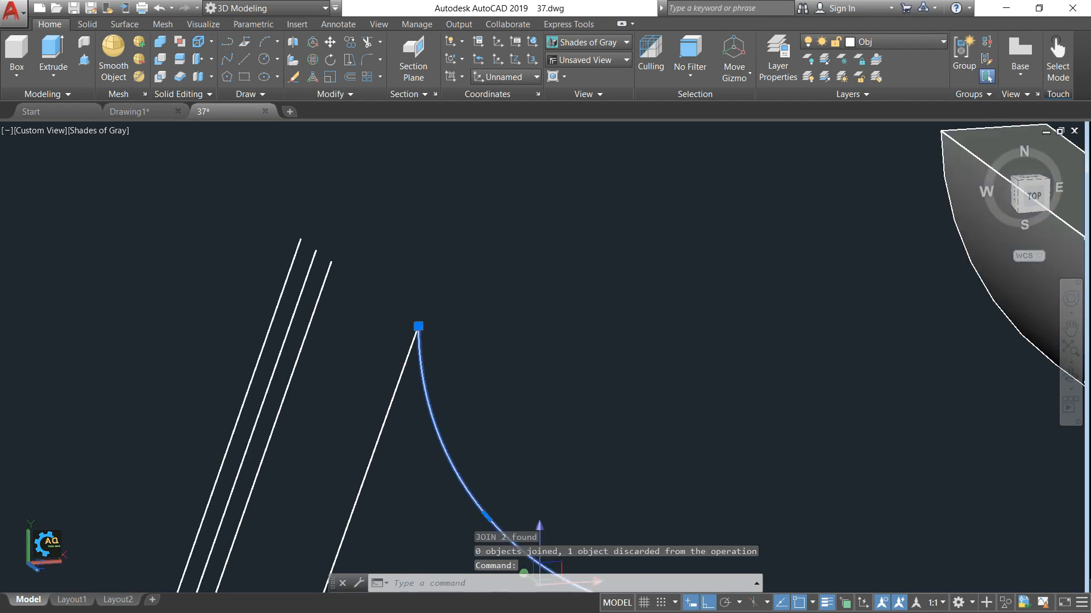
middle_drag(656, 580, 657, 399)
middle_drag(676, 519, 671, 429)
scroll(669, 483, down, 3)
shift+middle_drag(601, 479, 694, 485)
key(Escape)
scroll(642, 472, up, 3)
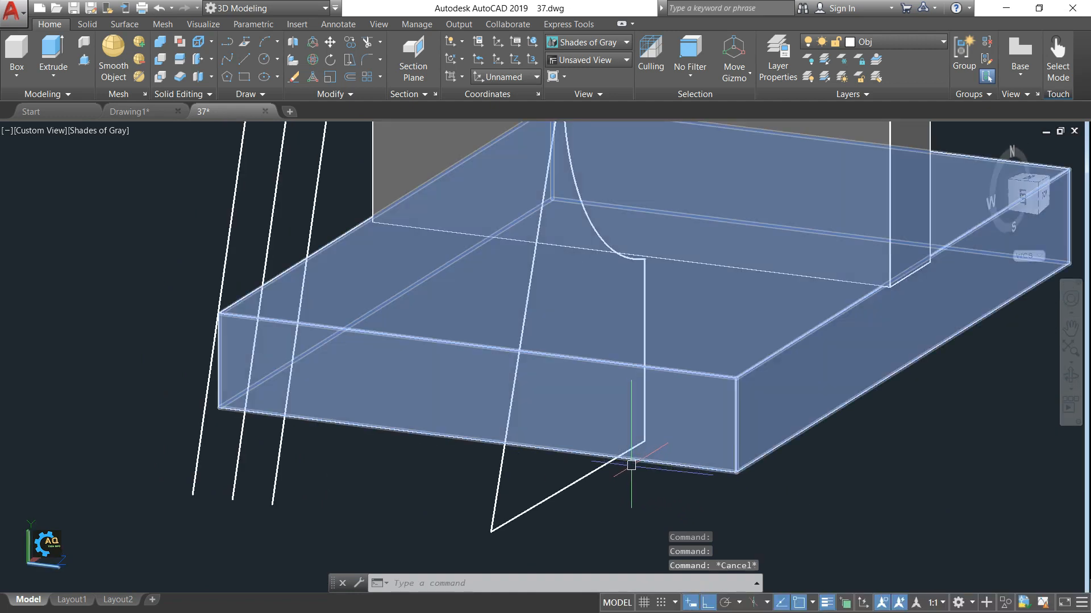
shift+middle_drag(631, 464, 551, 463)
scroll(551, 463, down, 5)
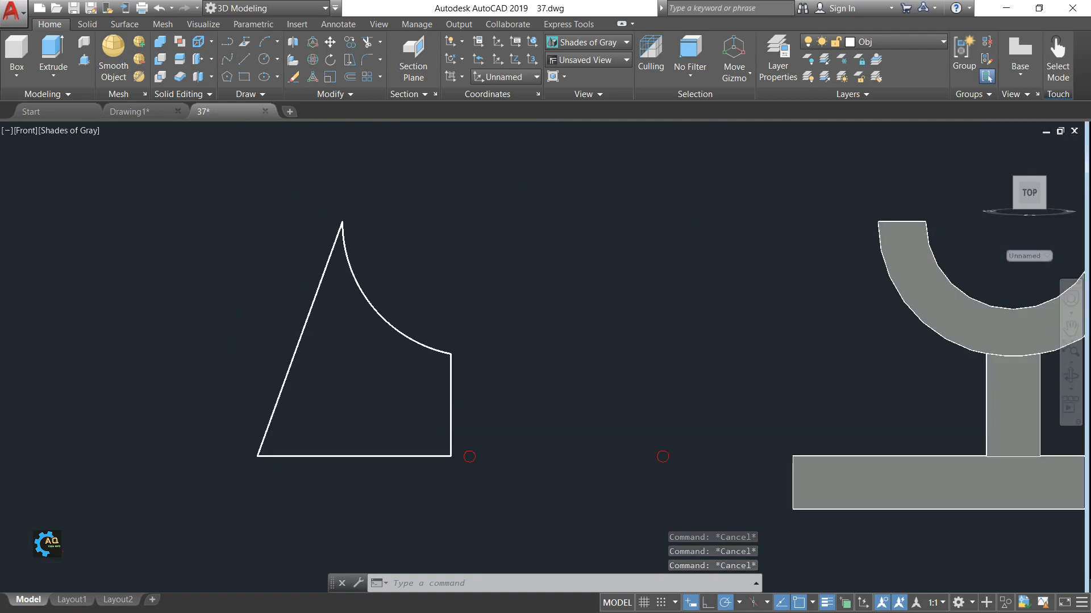
Check the side rib's thickness in the reference drawing and presspull the closed rib profile by 8
scroll(676, 200, down, 4)
shift+middle_drag(614, 272, 689, 404)
scroll(741, 325, up, 3)
click(717, 353)
click(708, 370)
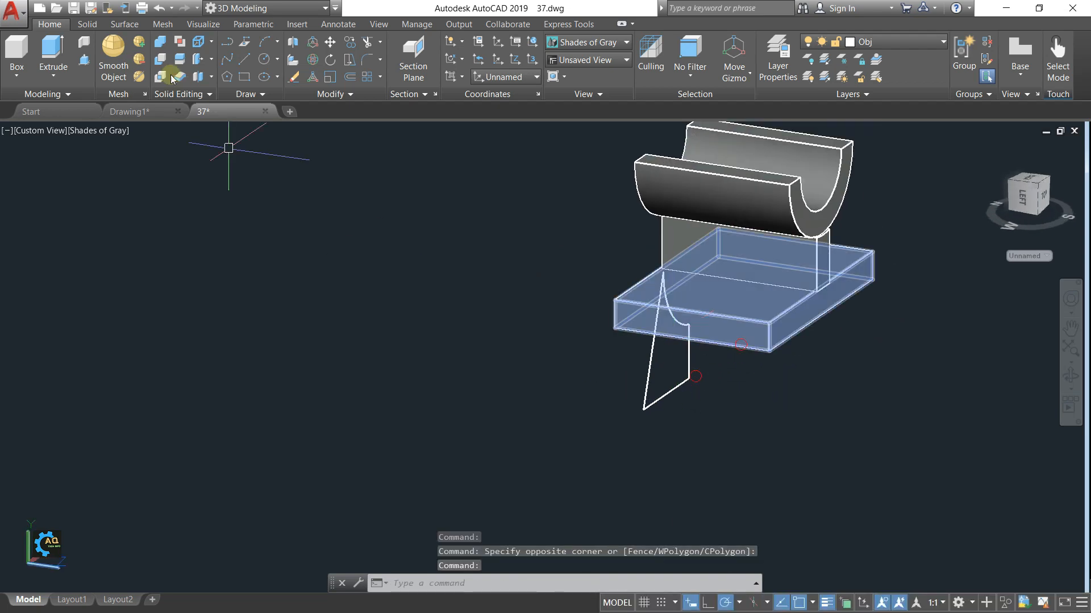
click(128, 111)
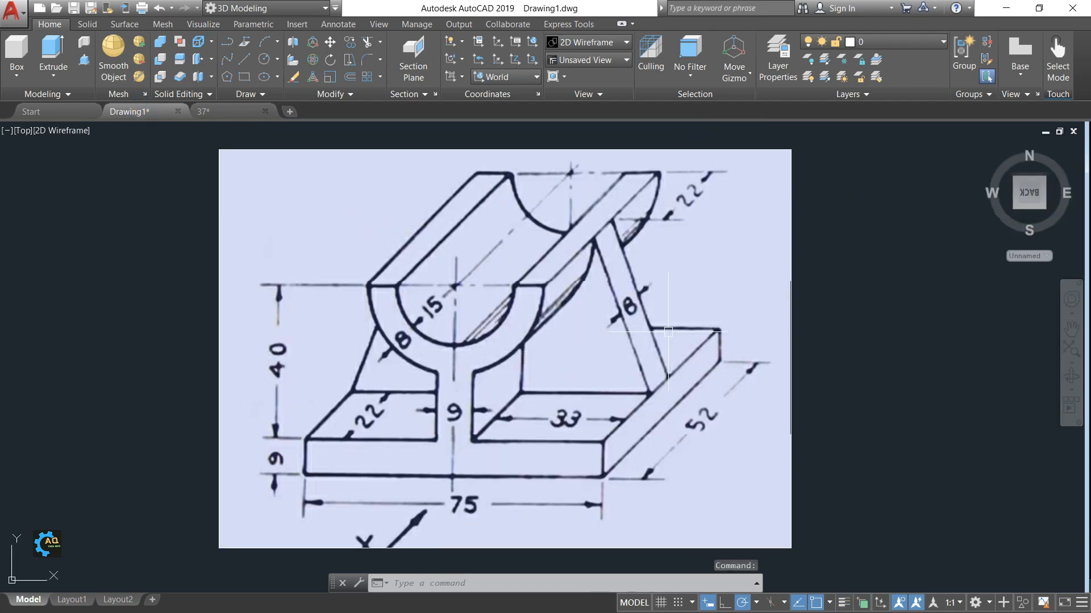
click(217, 112)
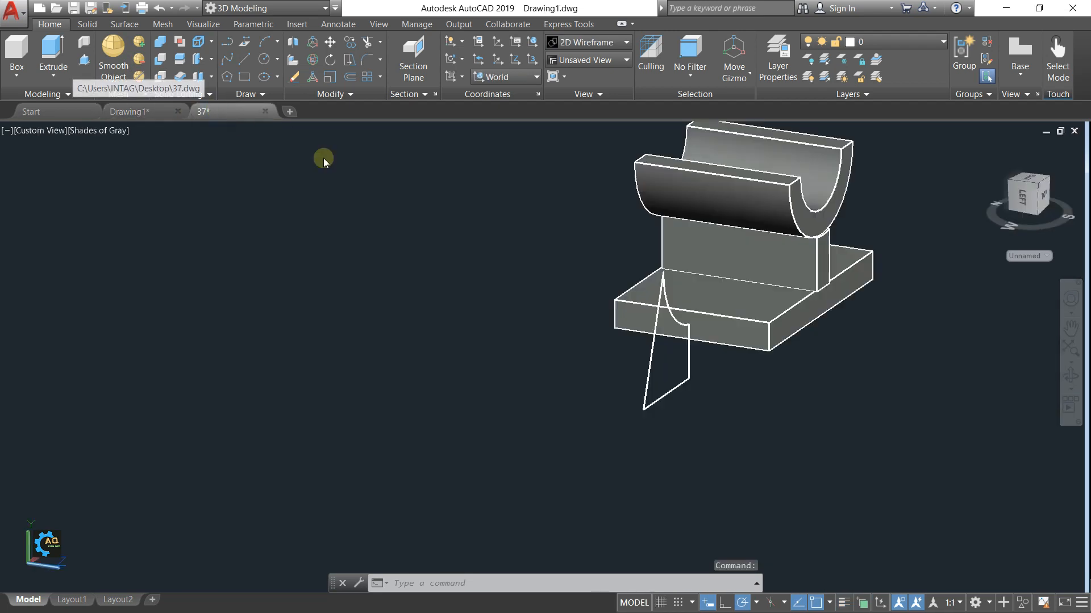
click(93, 60)
click(653, 378)
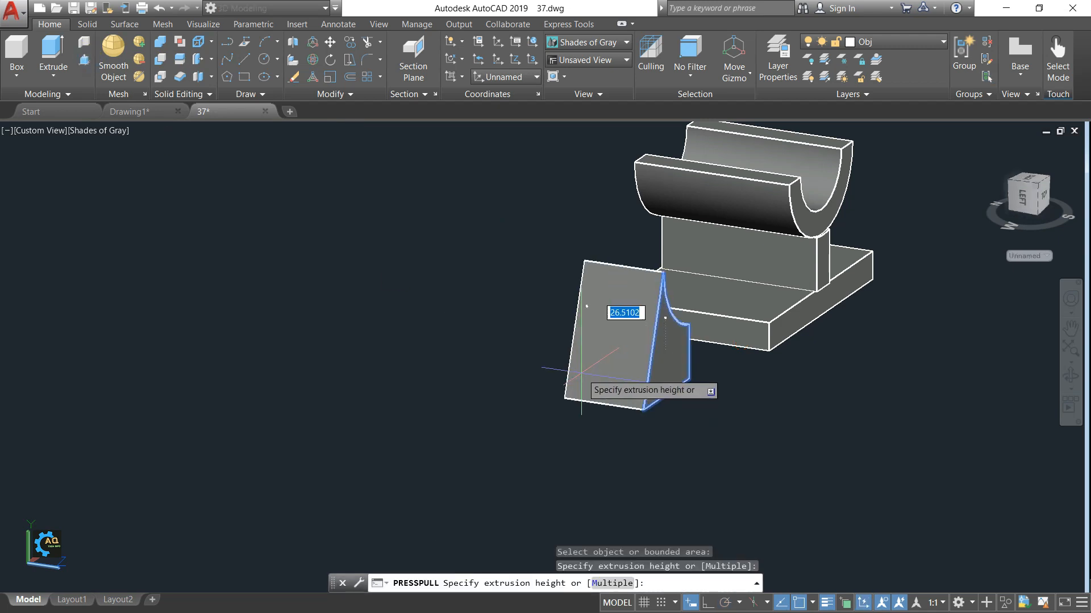
text(8)
key(Return)
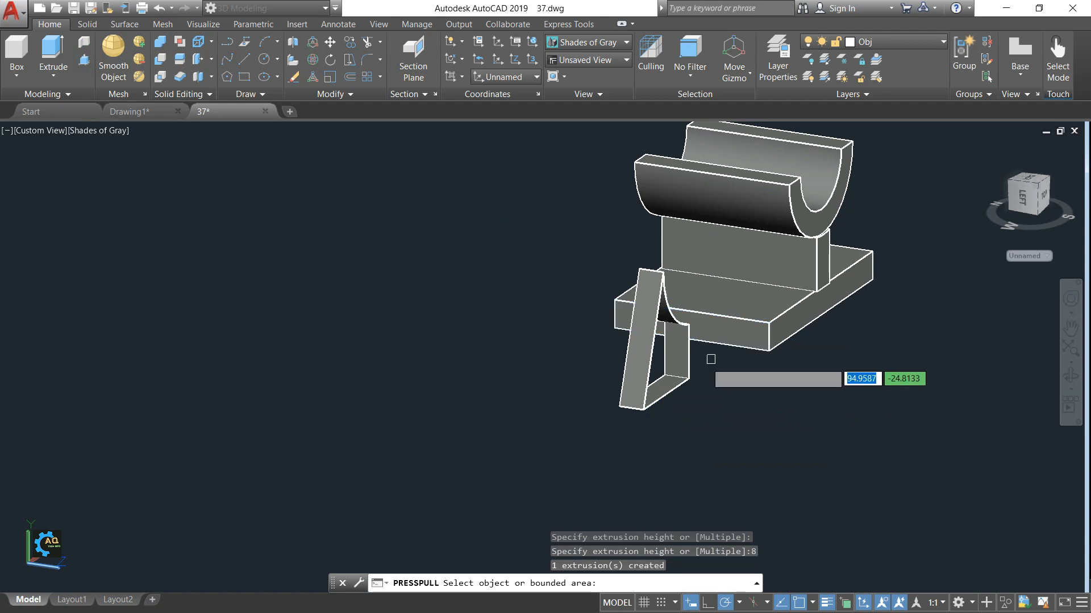
key(Return)
key(Escape)
Move the rib solid from the midpoint of its outer bottom edge to the midpoint of the base's upper side edge
key(F10)
middle_drag(762, 360, 728, 397)
click(667, 246)
scroll(667, 246, up, 2)
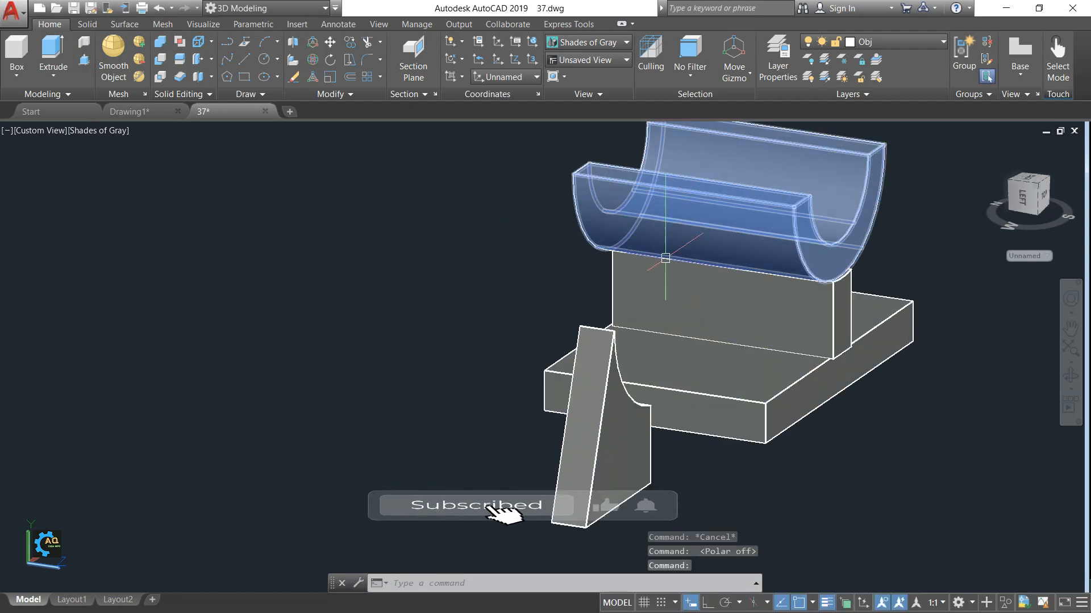
key(Escape)
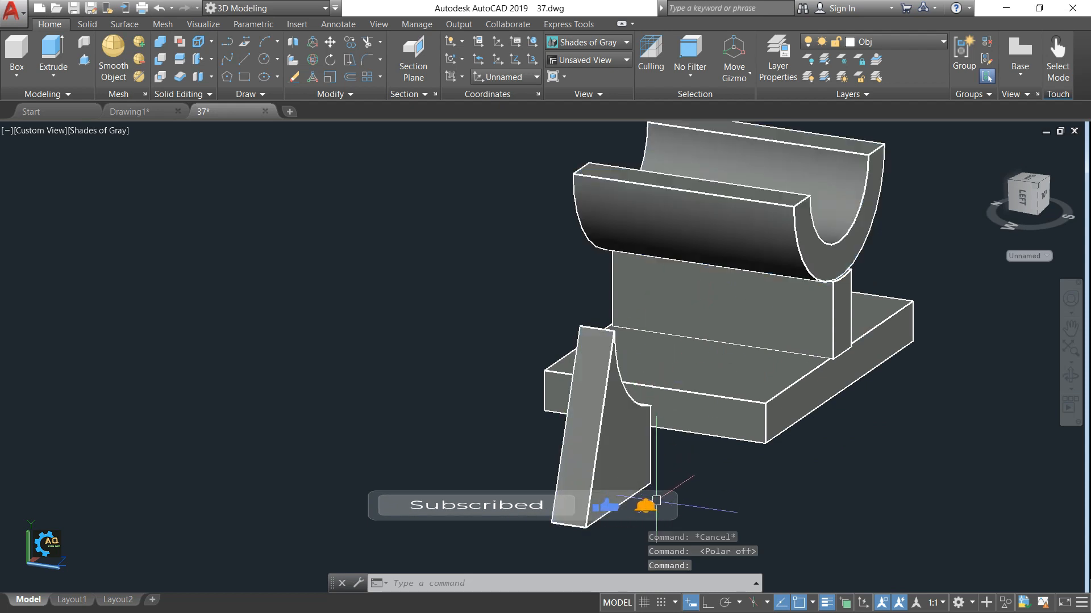
middle_drag(656, 503, 614, 484)
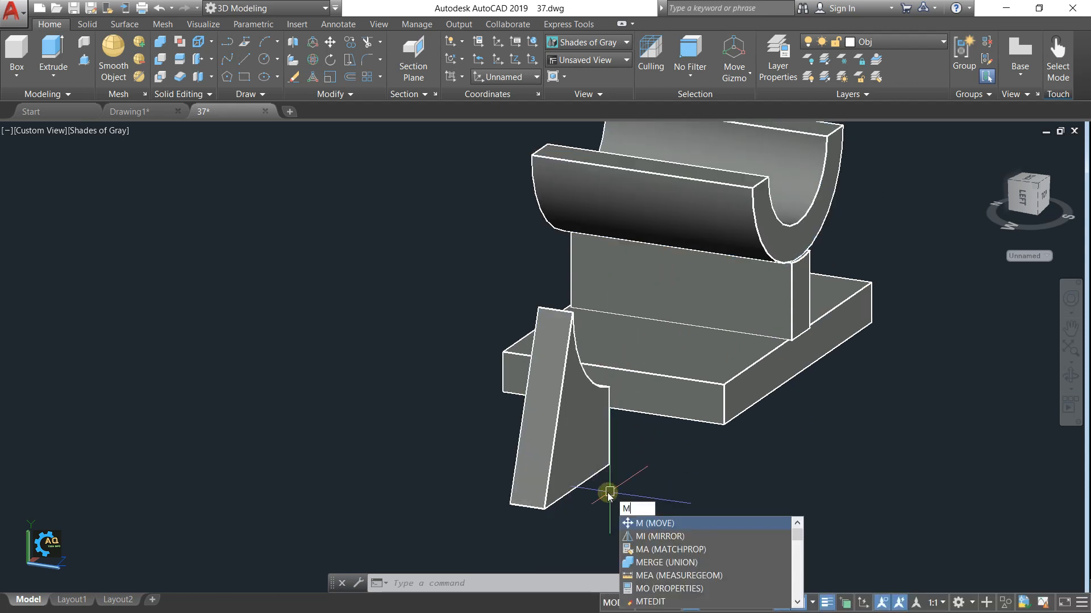
key(Return)
click(570, 489)
scroll(529, 514, up, 2)
scroll(527, 516, up, 4)
key(Return)
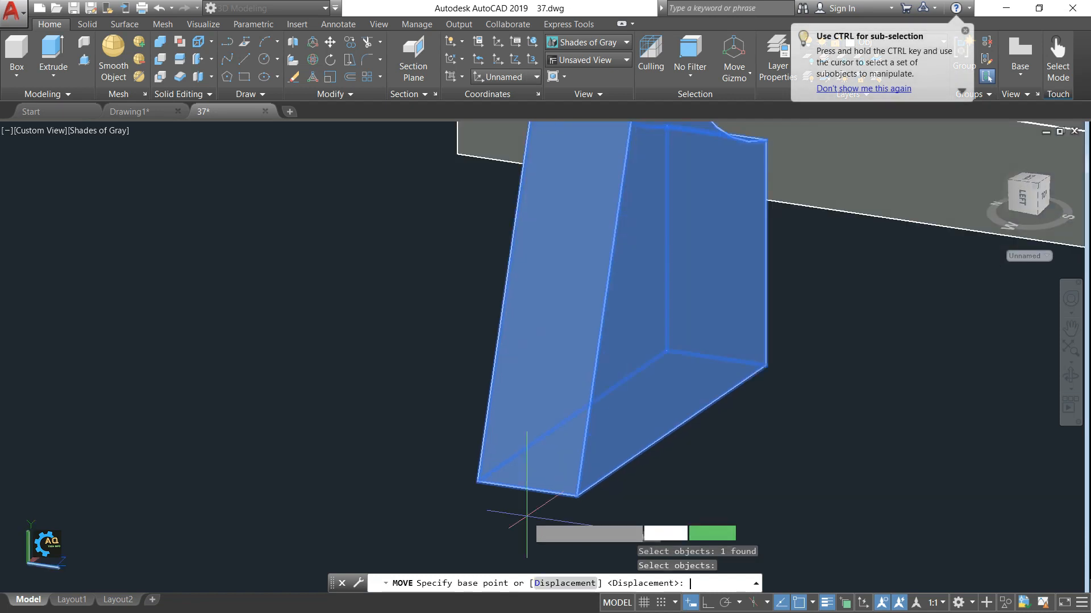
click(527, 489)
scroll(649, 360, down, 5)
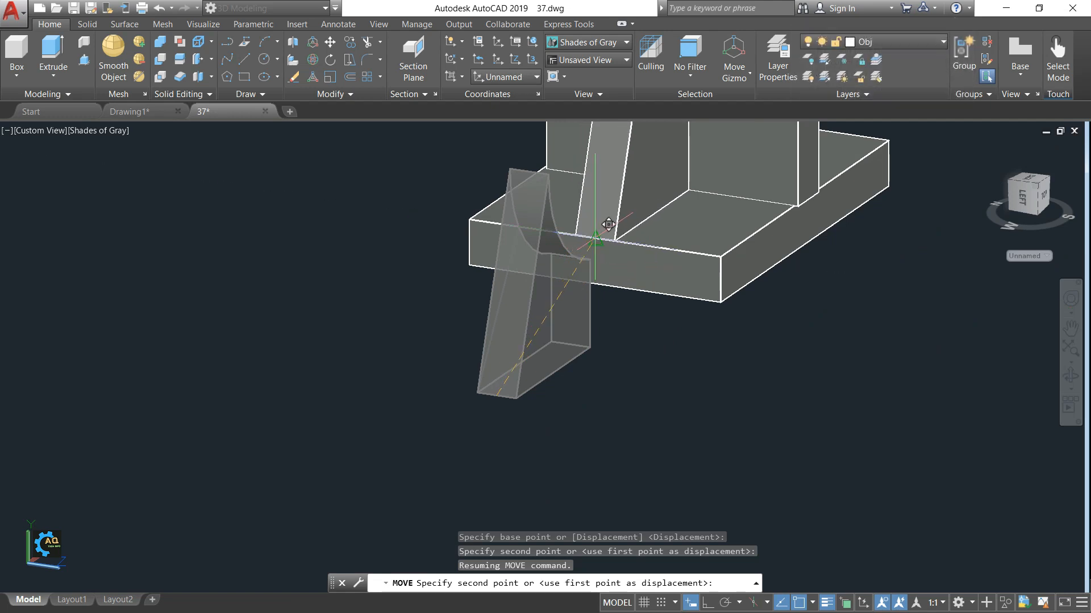
key(Escape)
scroll(740, 258, down, 3)
Mirror the rib about a vertical line through the midpoint of the web's bottom edge, keeping the original rib
shift+middle_drag(789, 273, 710, 267)
click(1034, 206)
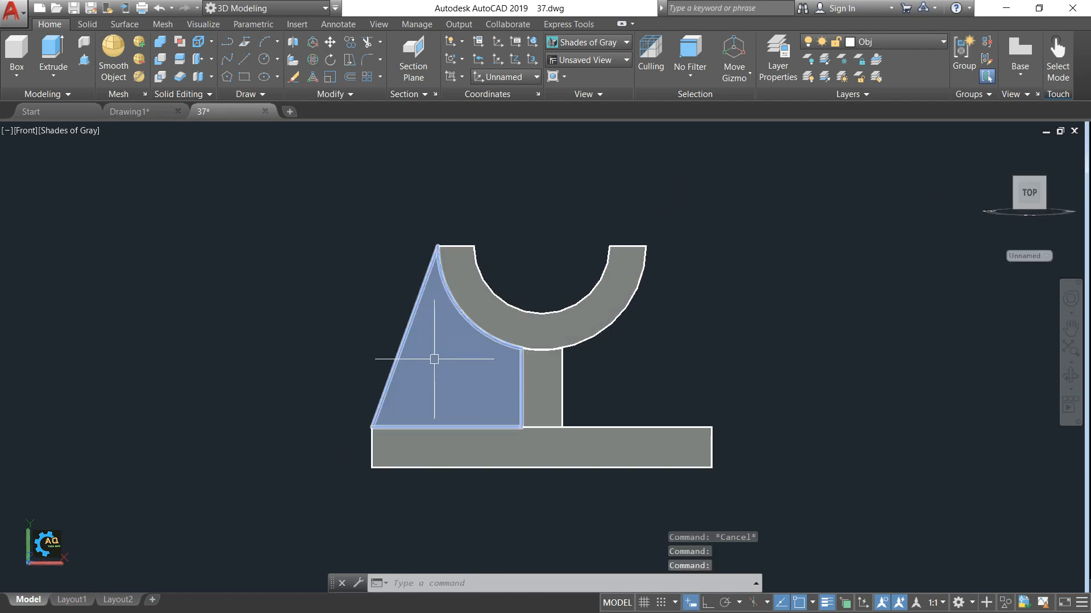
text(i)
key(Return)
click(396, 340)
key(Return)
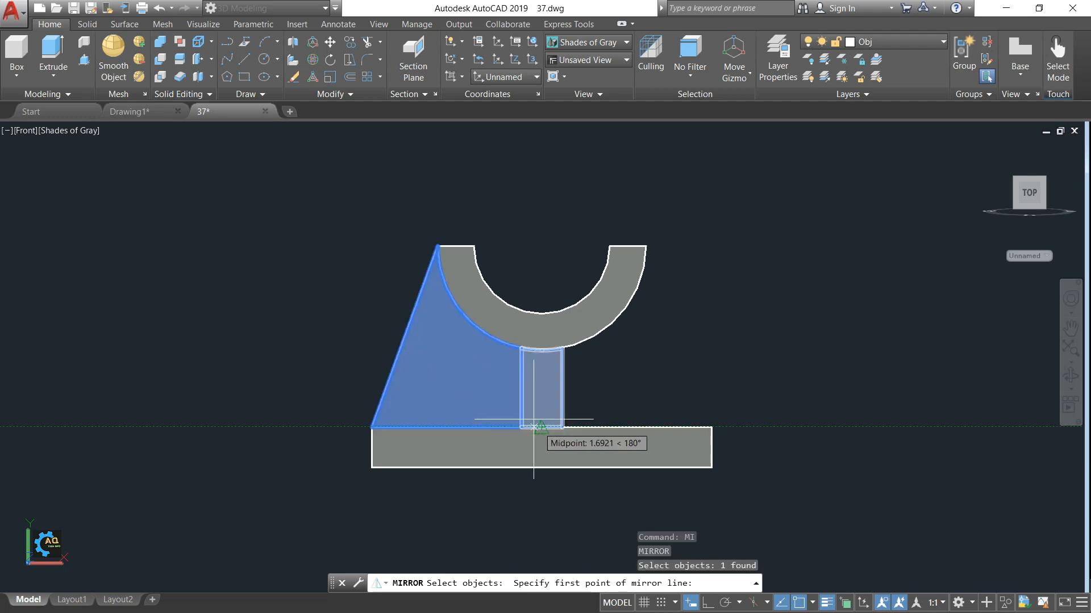
click(542, 427)
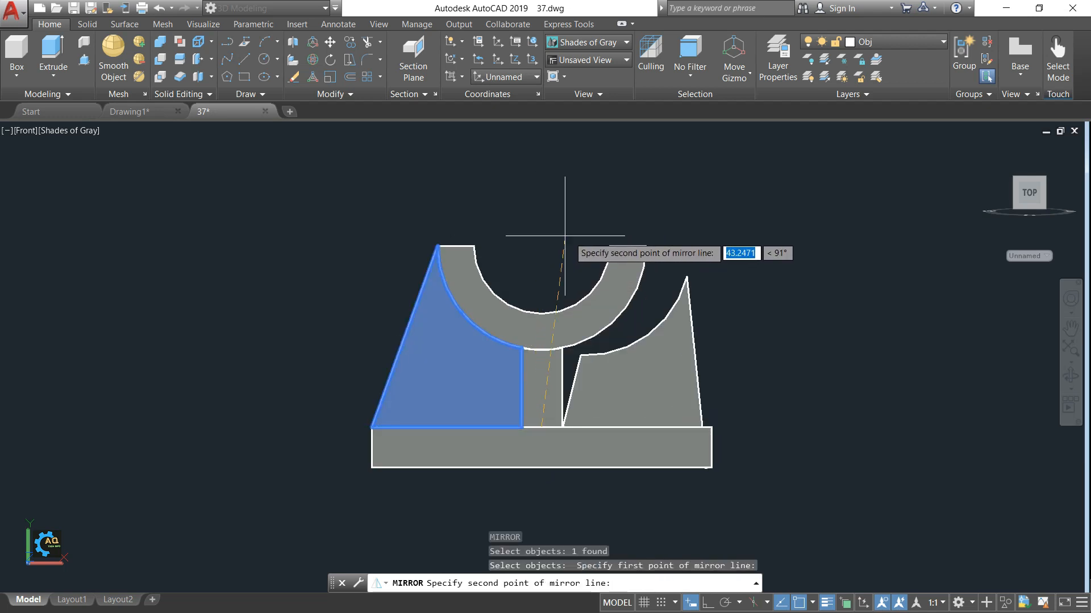
click(707, 603)
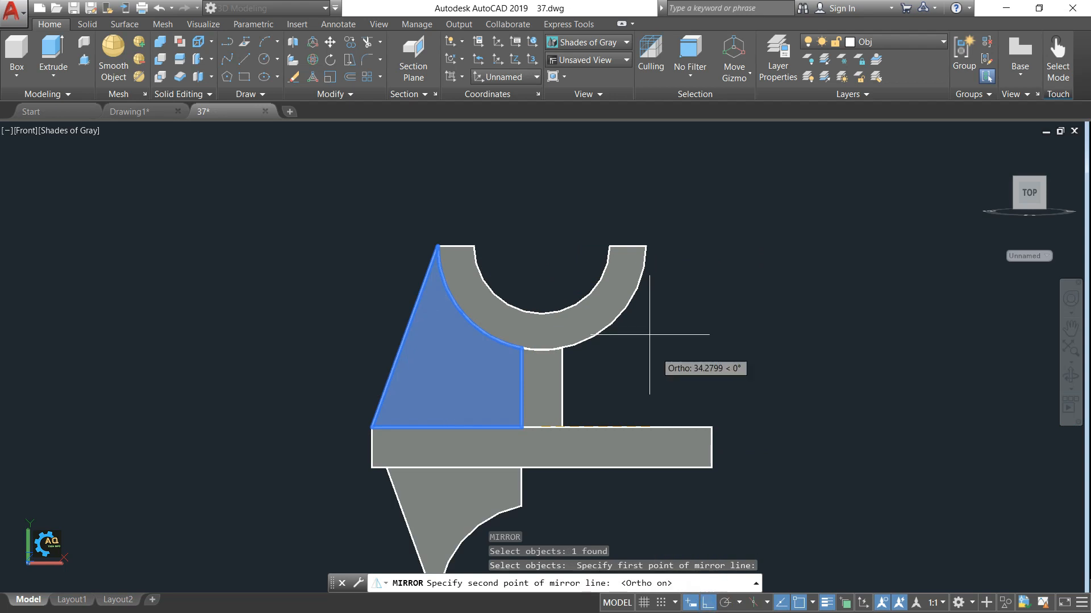
click(565, 203)
key(Return)
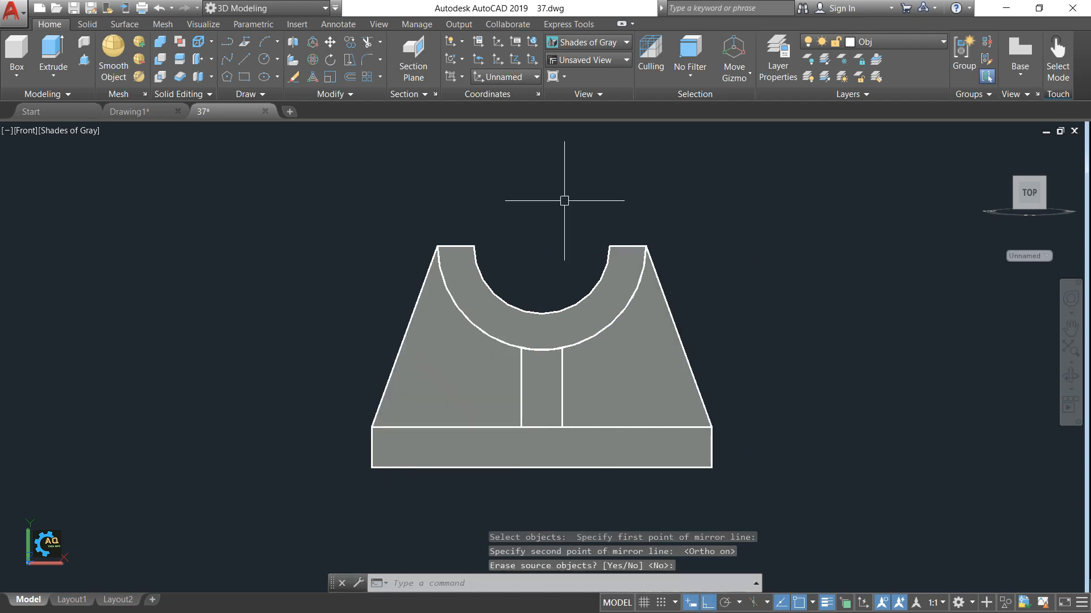
Union the base, web, half-round bearing and both side ribs into a single solid
scroll(570, 227, down, 4)
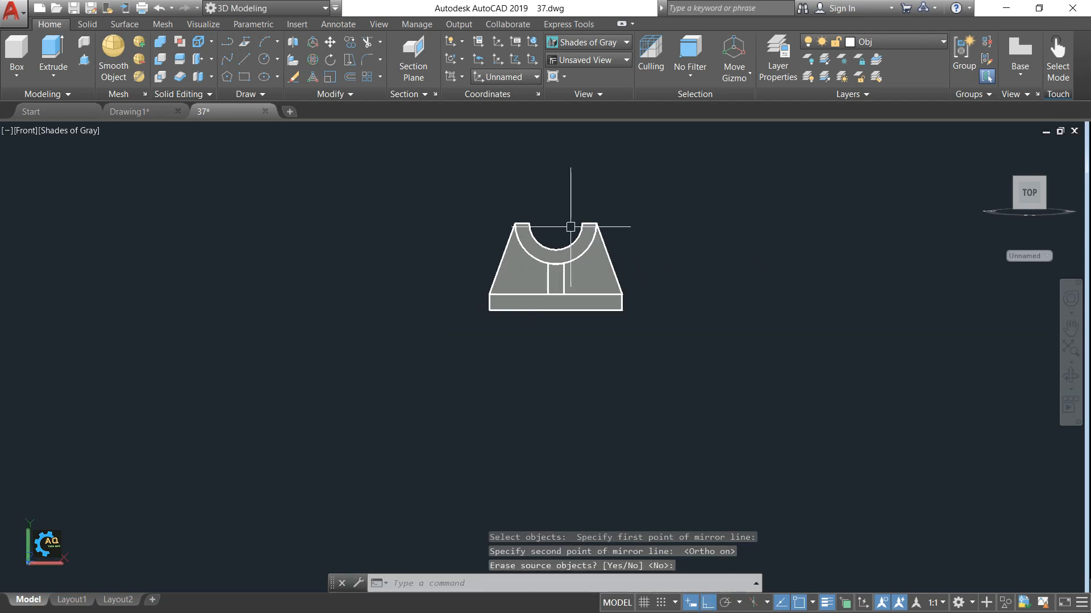
click(1015, 182)
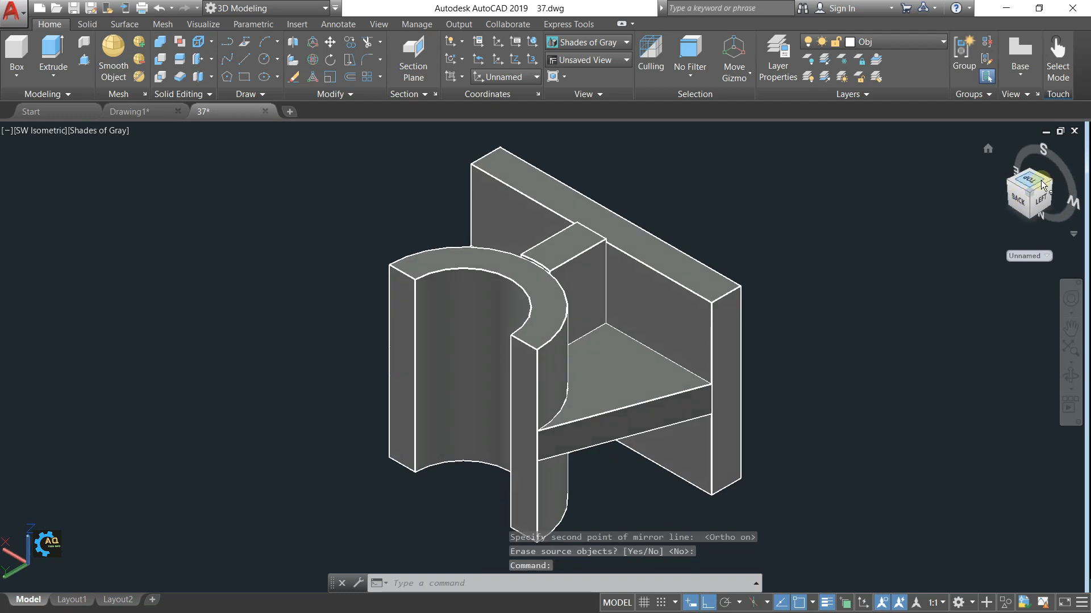
click(1048, 182)
click(1044, 190)
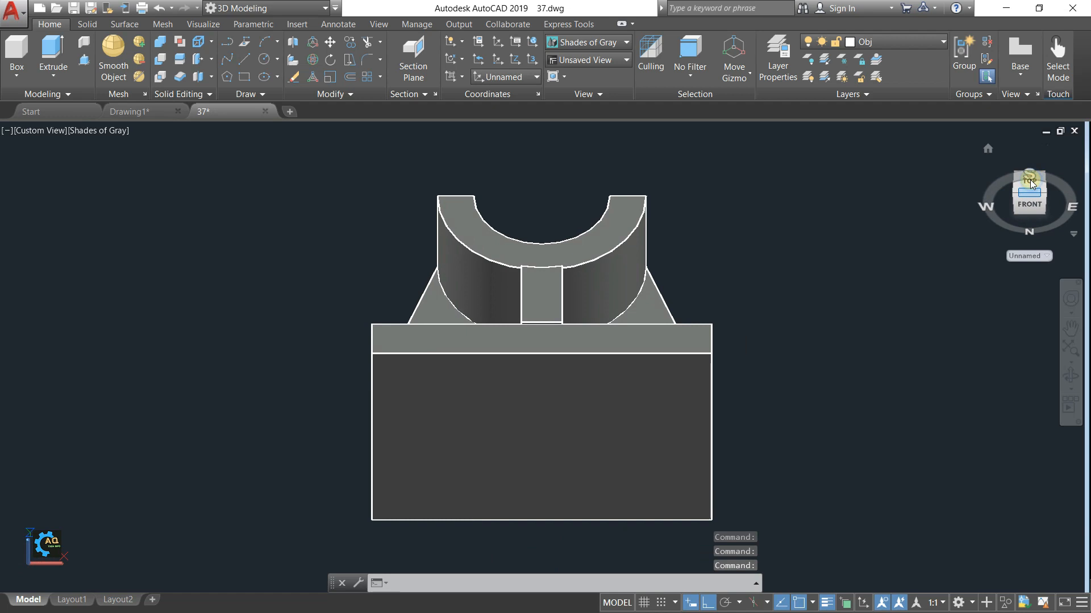
click(988, 150)
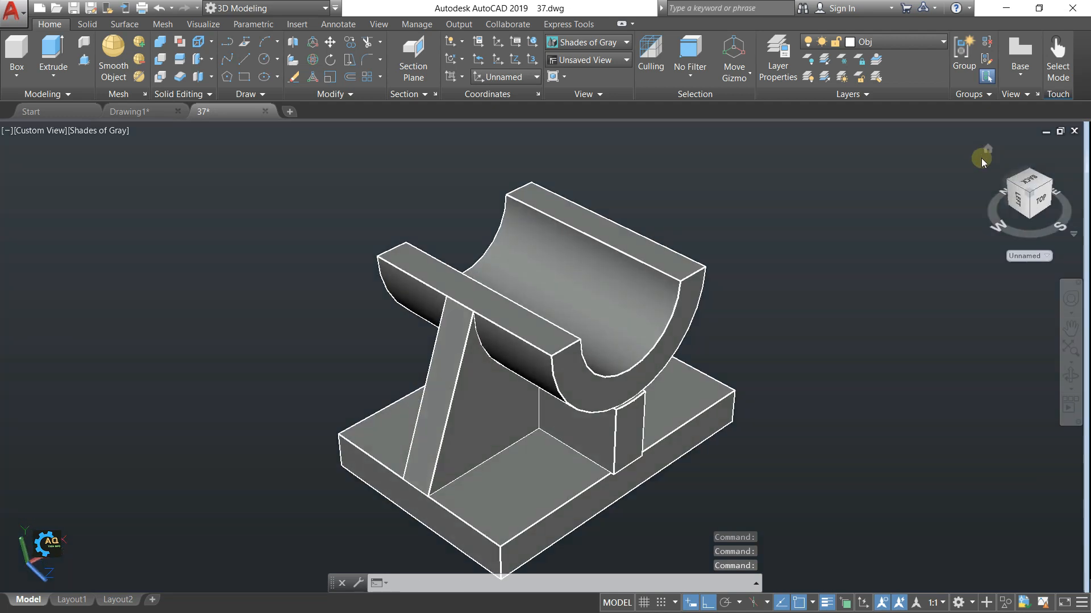
middle_drag(785, 307, 748, 292)
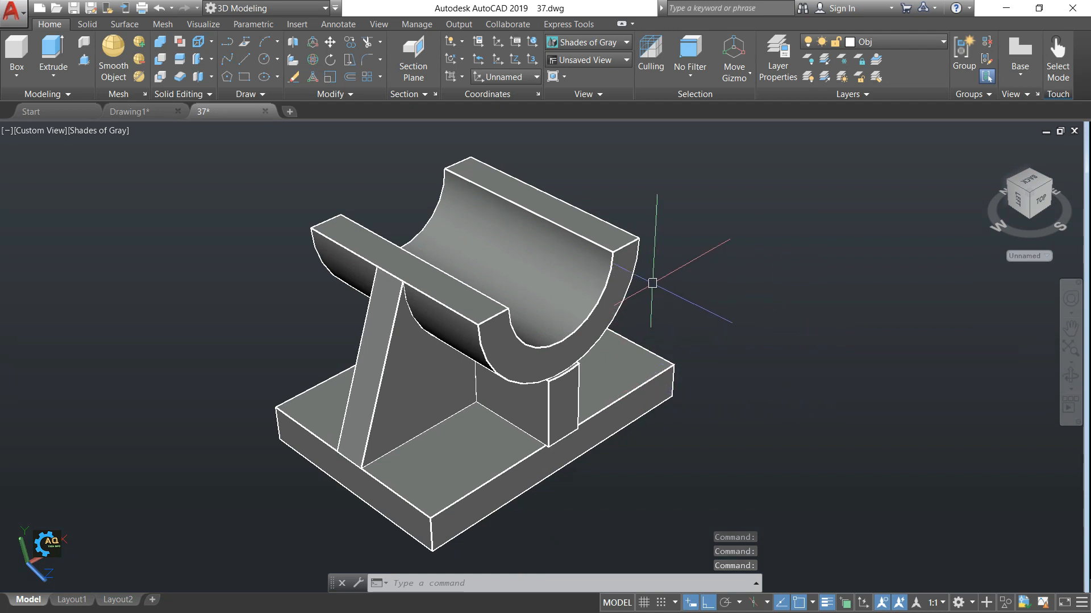
click(163, 45)
click(743, 176)
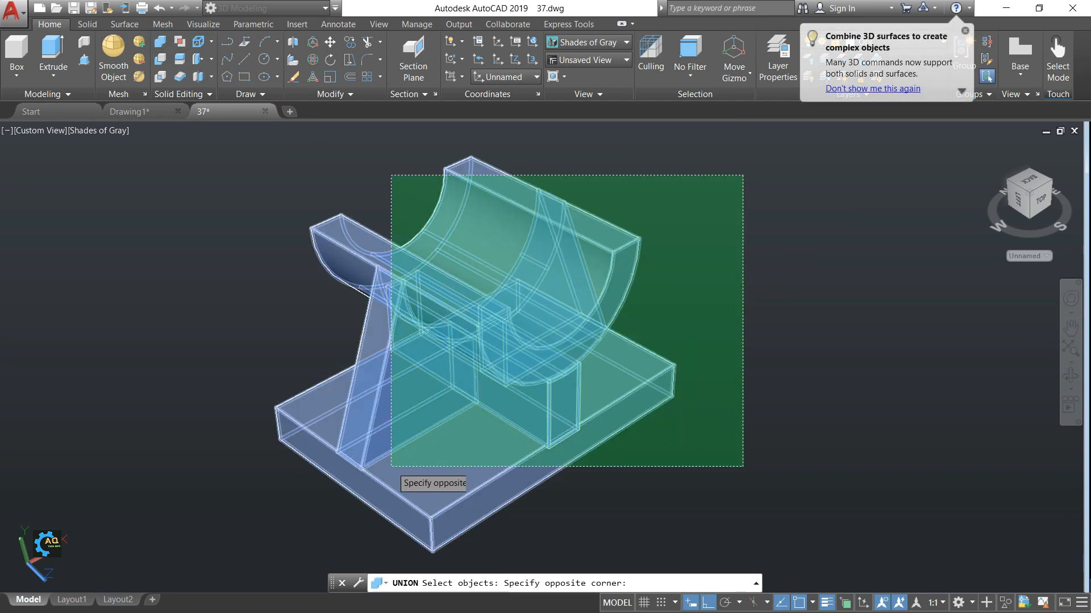
click(391, 466)
key(Return)
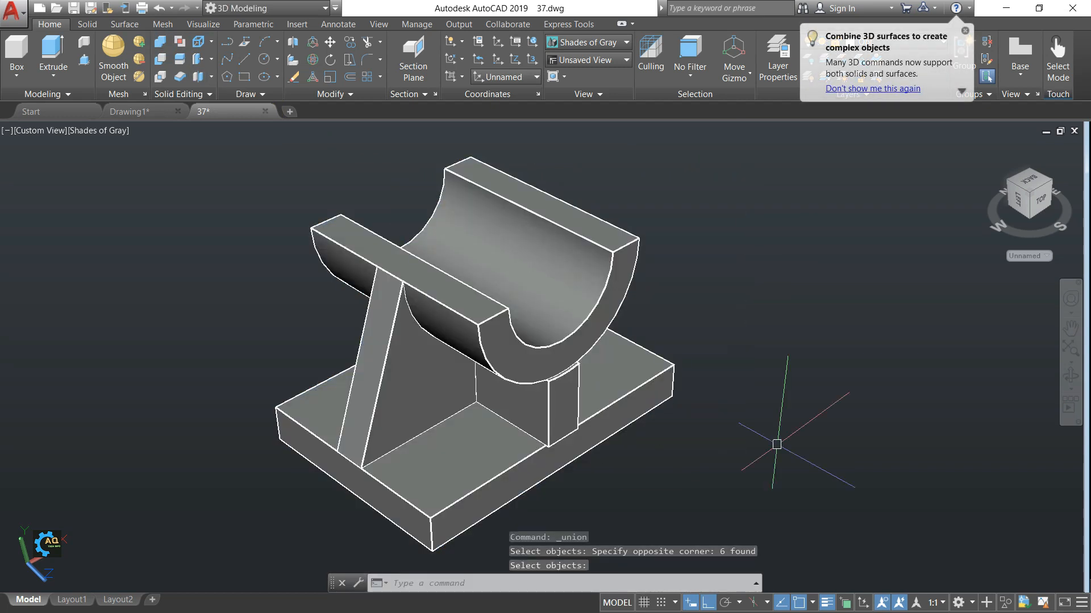
click(620, 353)
key(Escape)
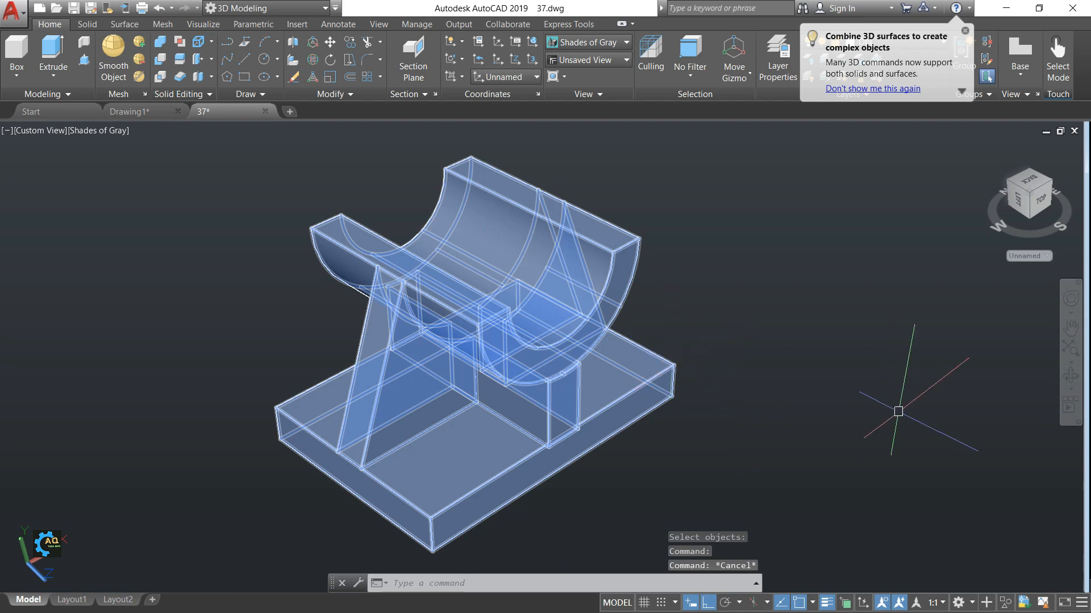
key(Escape)
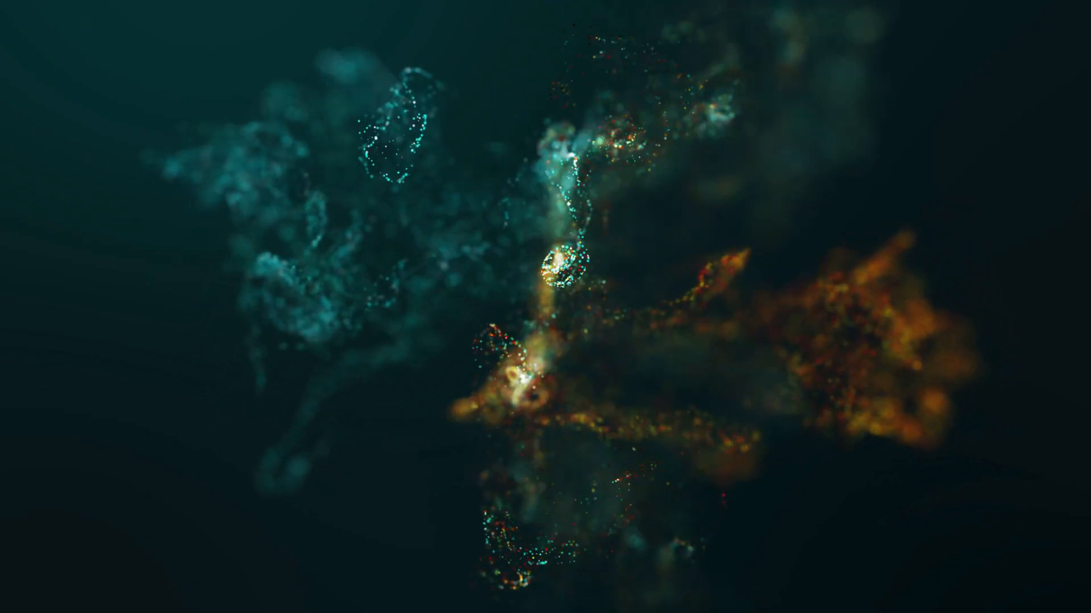